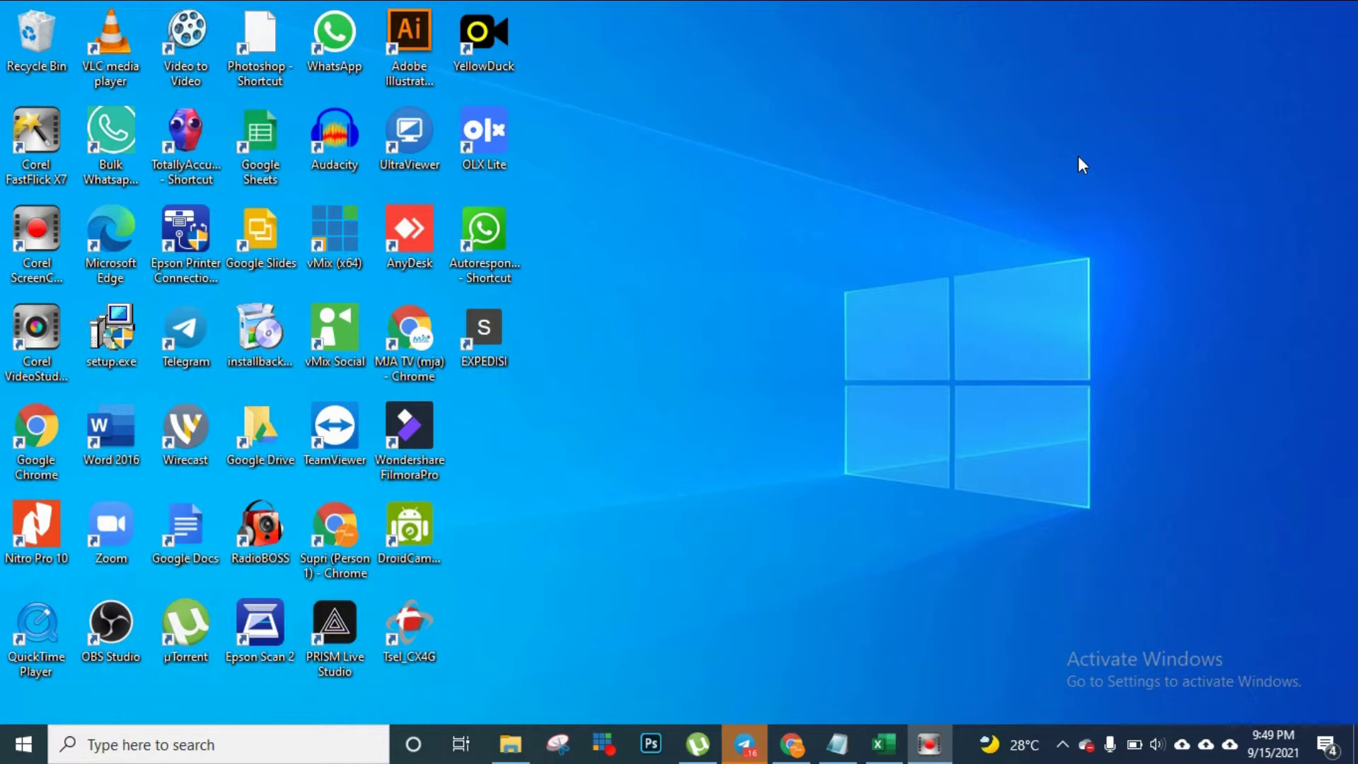
Restore the Chrome window showing WhatsApp Web from the taskbar
click(793, 745)
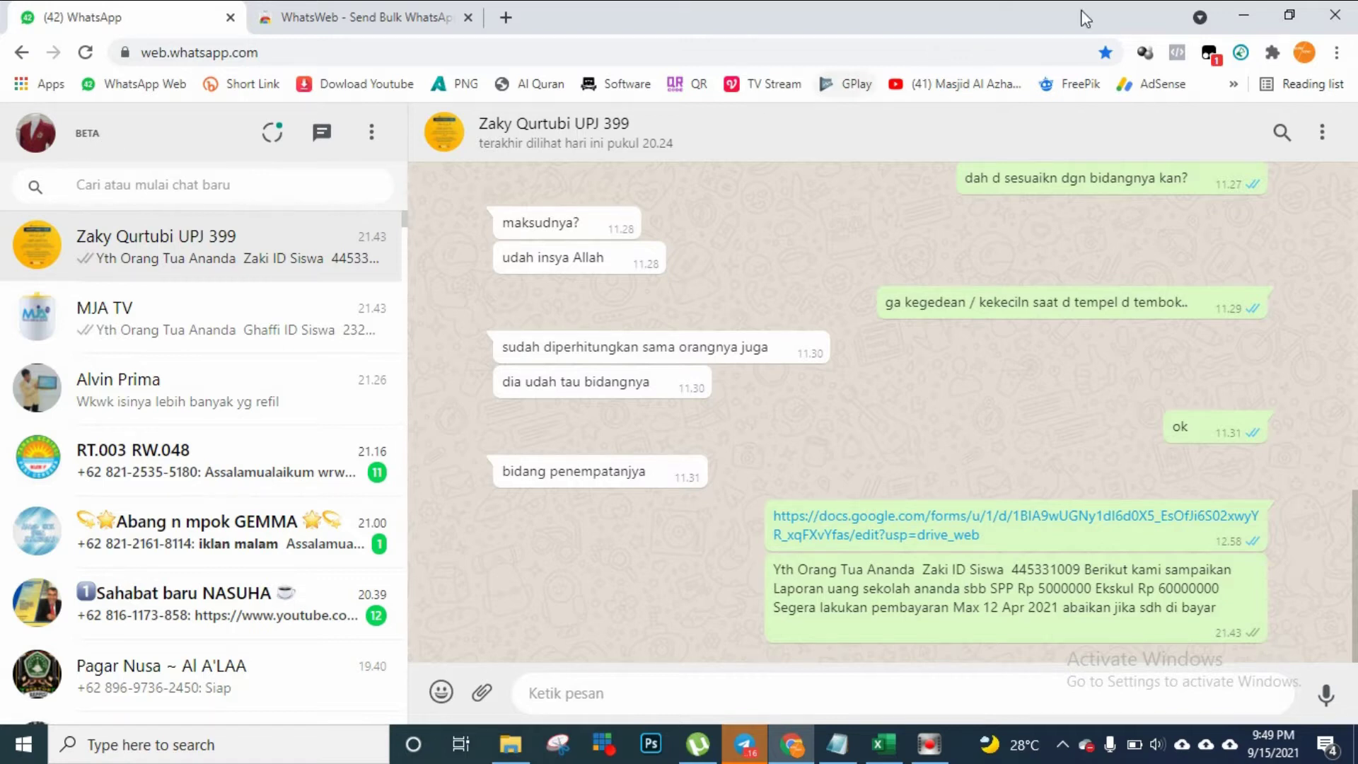
Minimize the Chrome window so the Windows desktop shows
click(1243, 15)
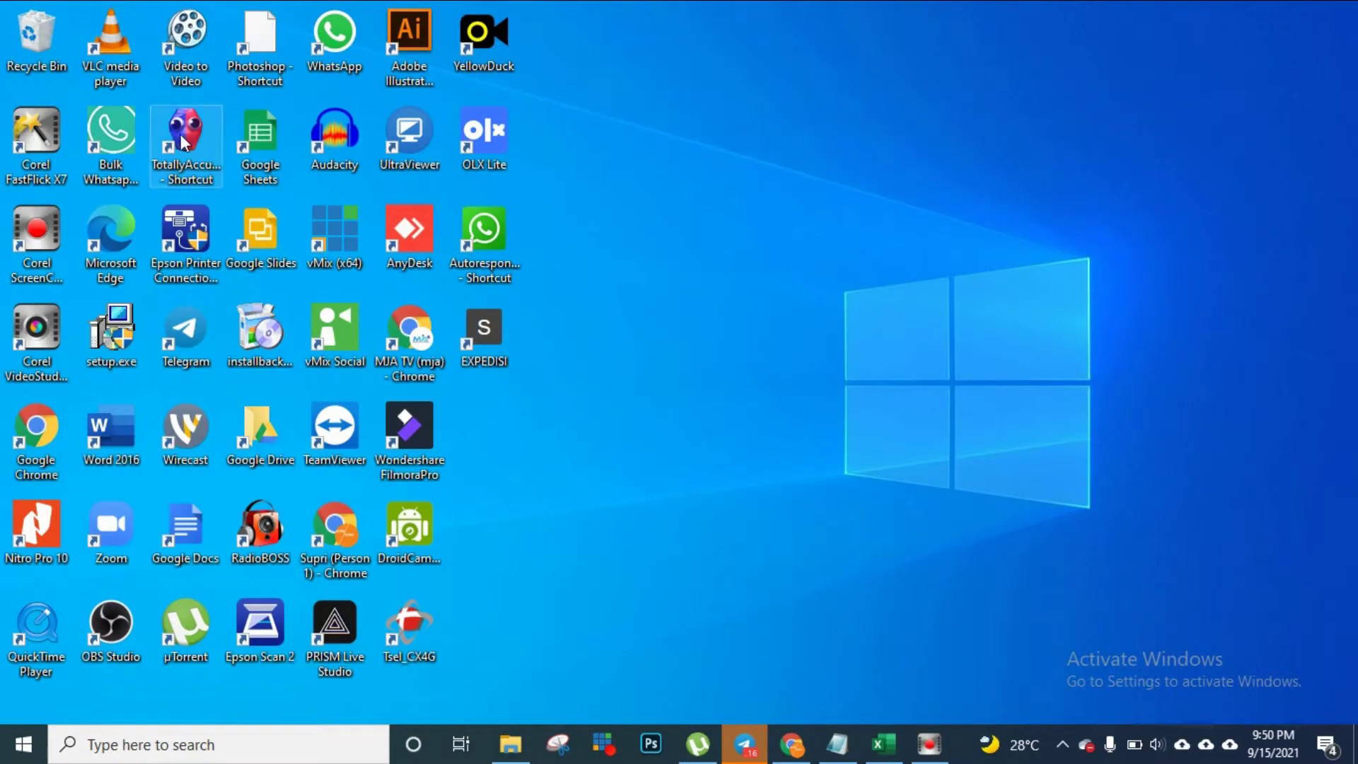
Launch Bulk Whatsapp Sender from its desktop shortcut
double_click(124, 137)
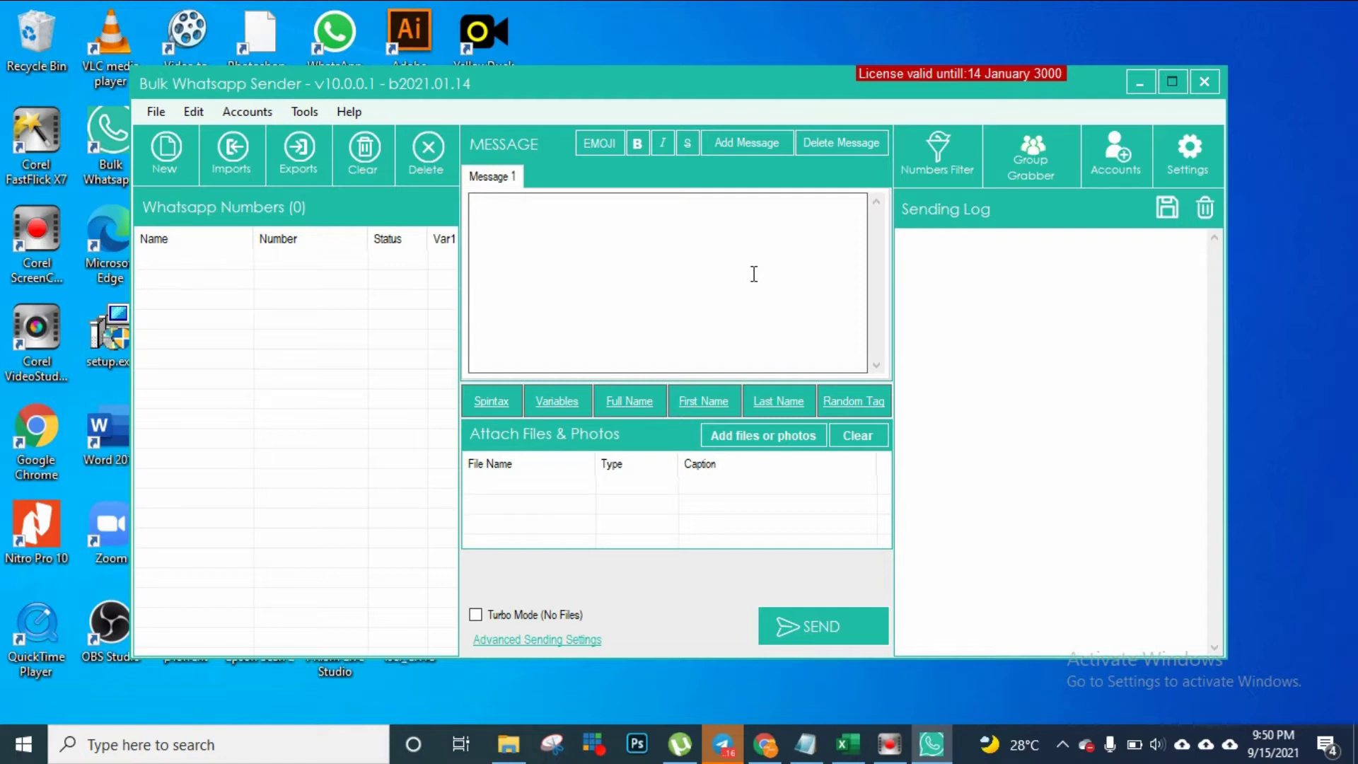
Add a test contact number through Imports > Manual Imports
click(731, 262)
click(237, 148)
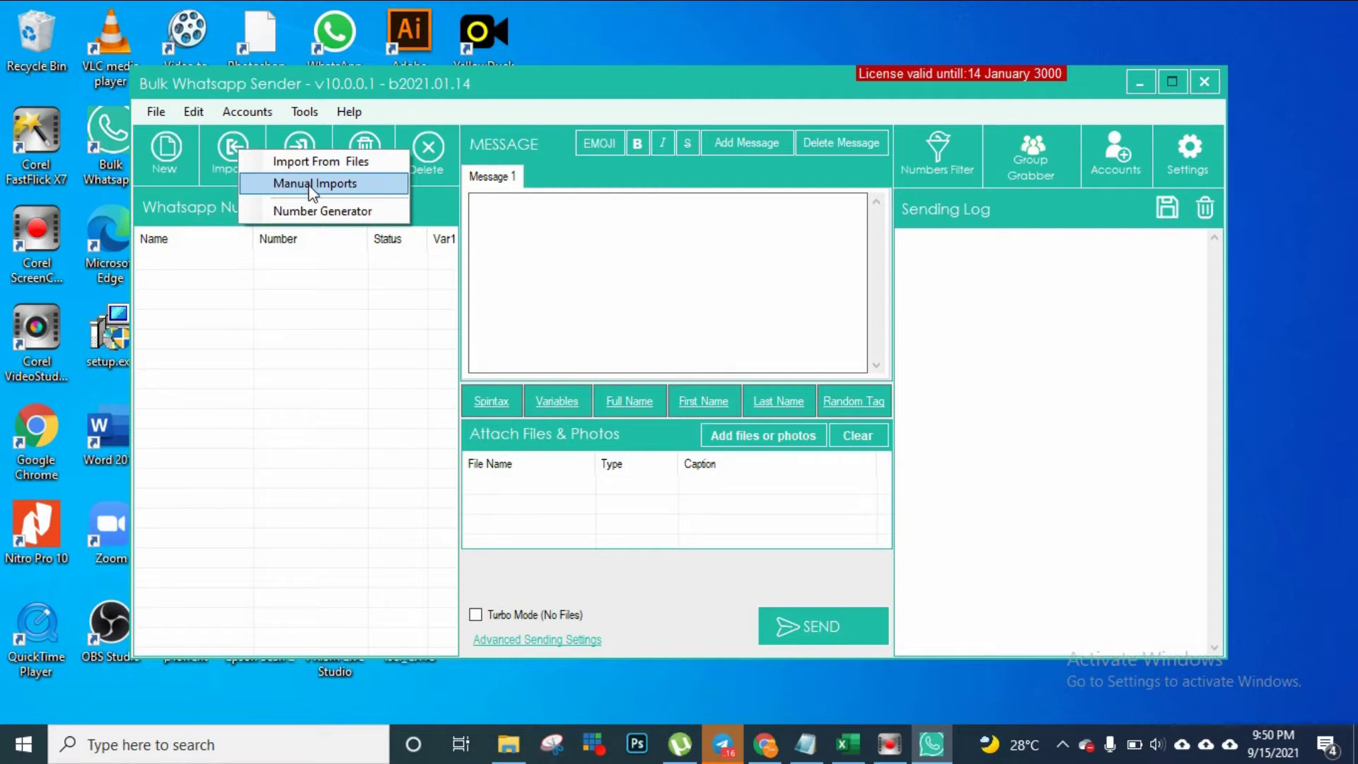
click(314, 184)
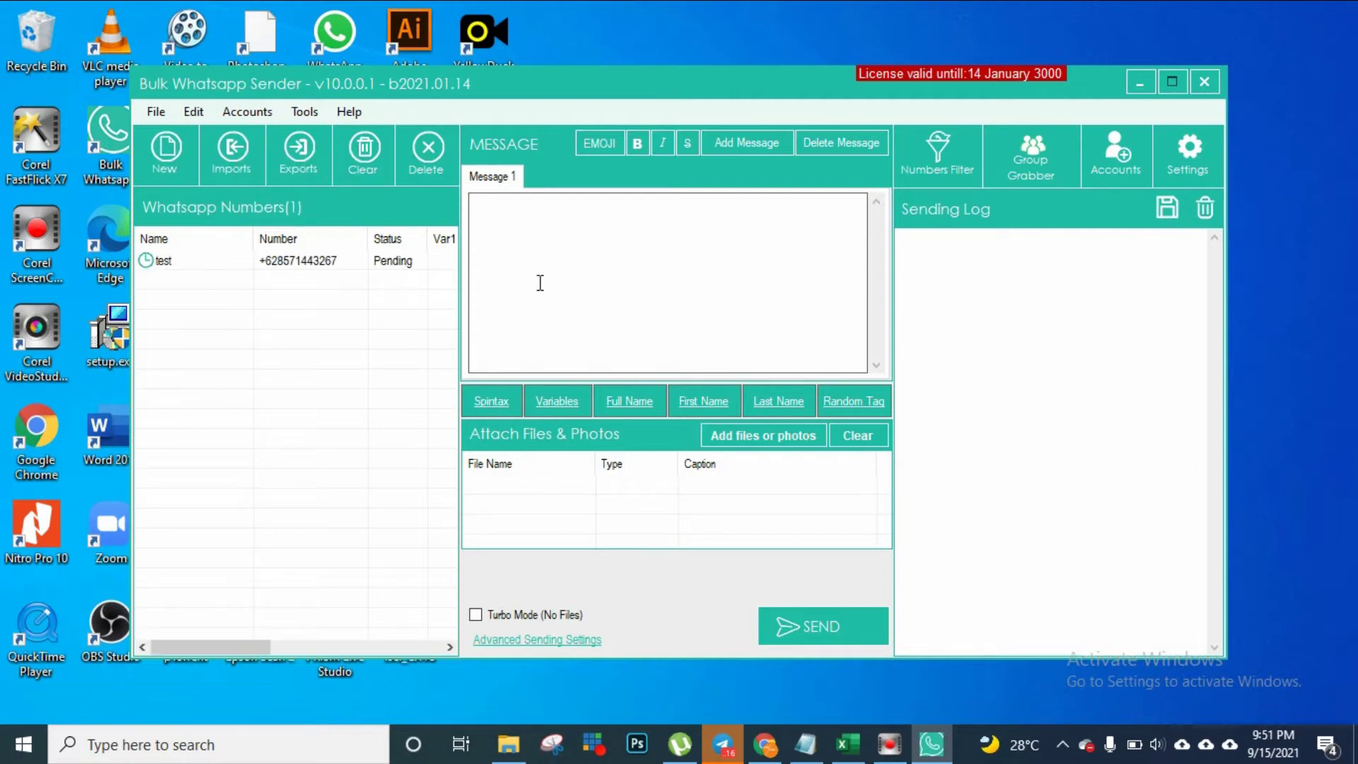
Write 'test uji coba' as Message 1 and send it
click(539, 283)
text(test uji coba)
click(820, 640)
Confirm the account to send the test message, then close the Bulk Sent report
click(808, 549)
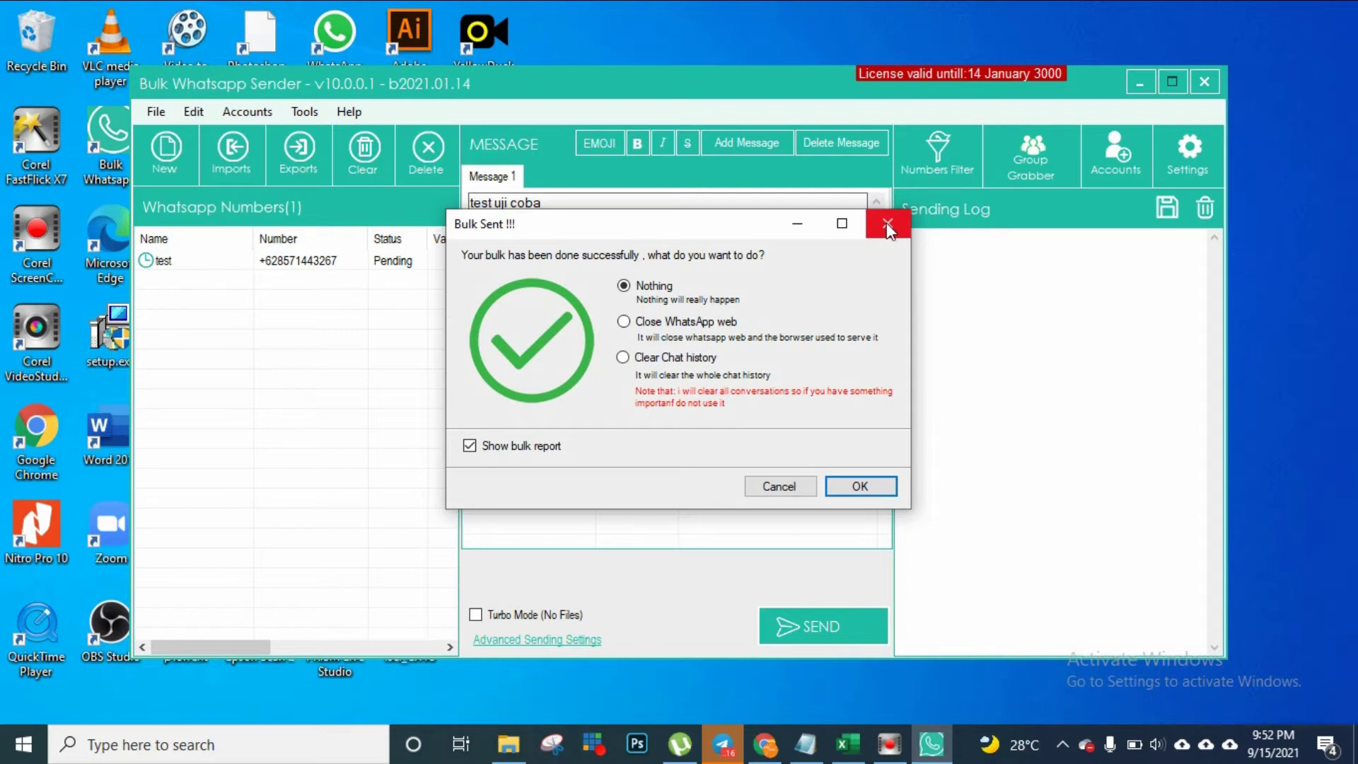
click(887, 225)
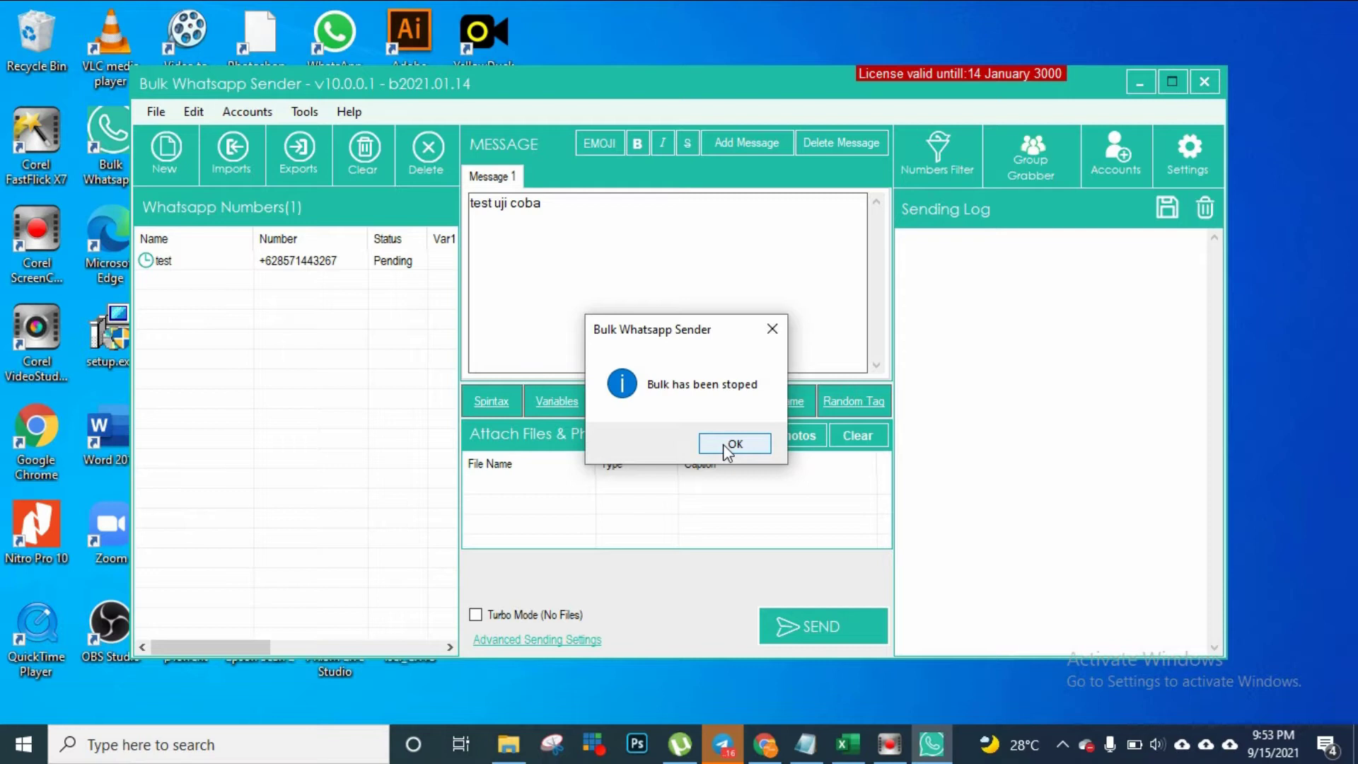
Dismiss the 'Bulk has been stoped' notice and close Bulk Whatsapp Sender, confirming with Yes
click(727, 451)
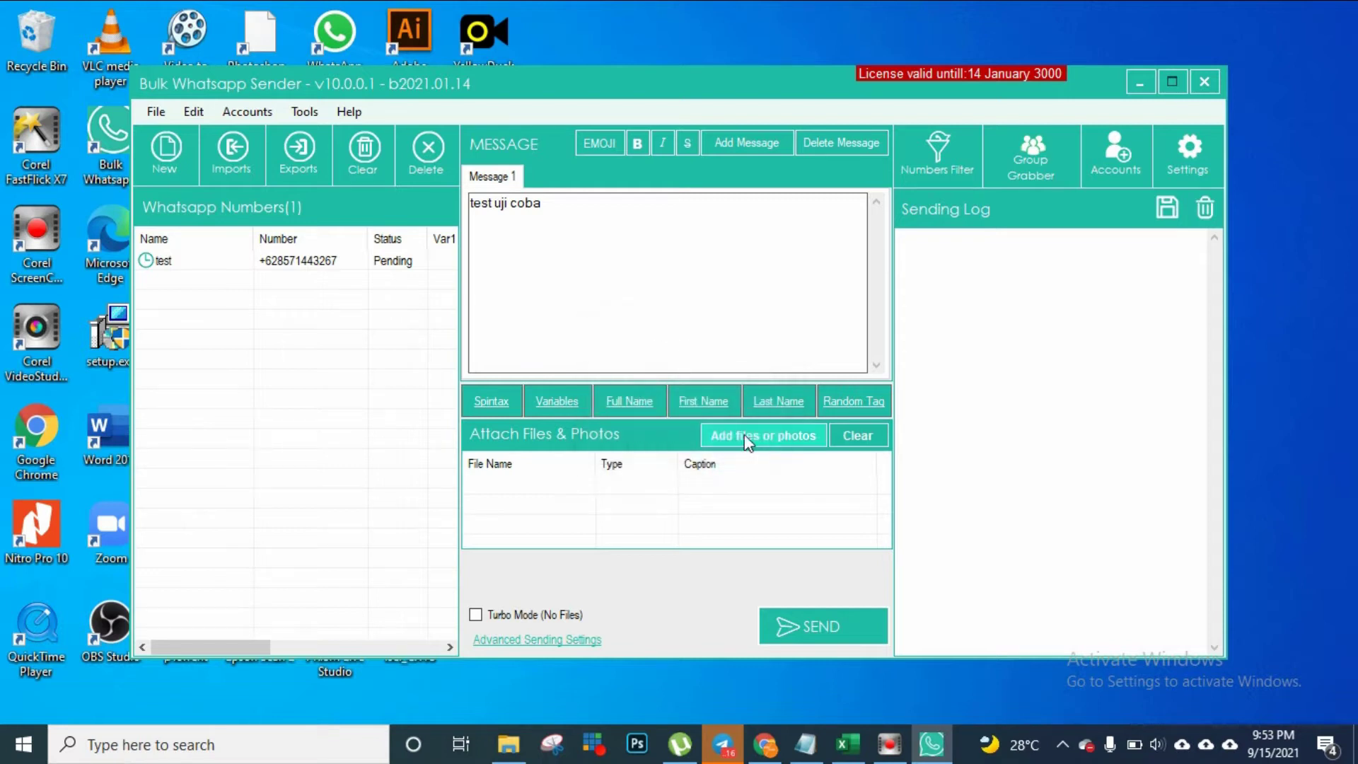
click(1206, 86)
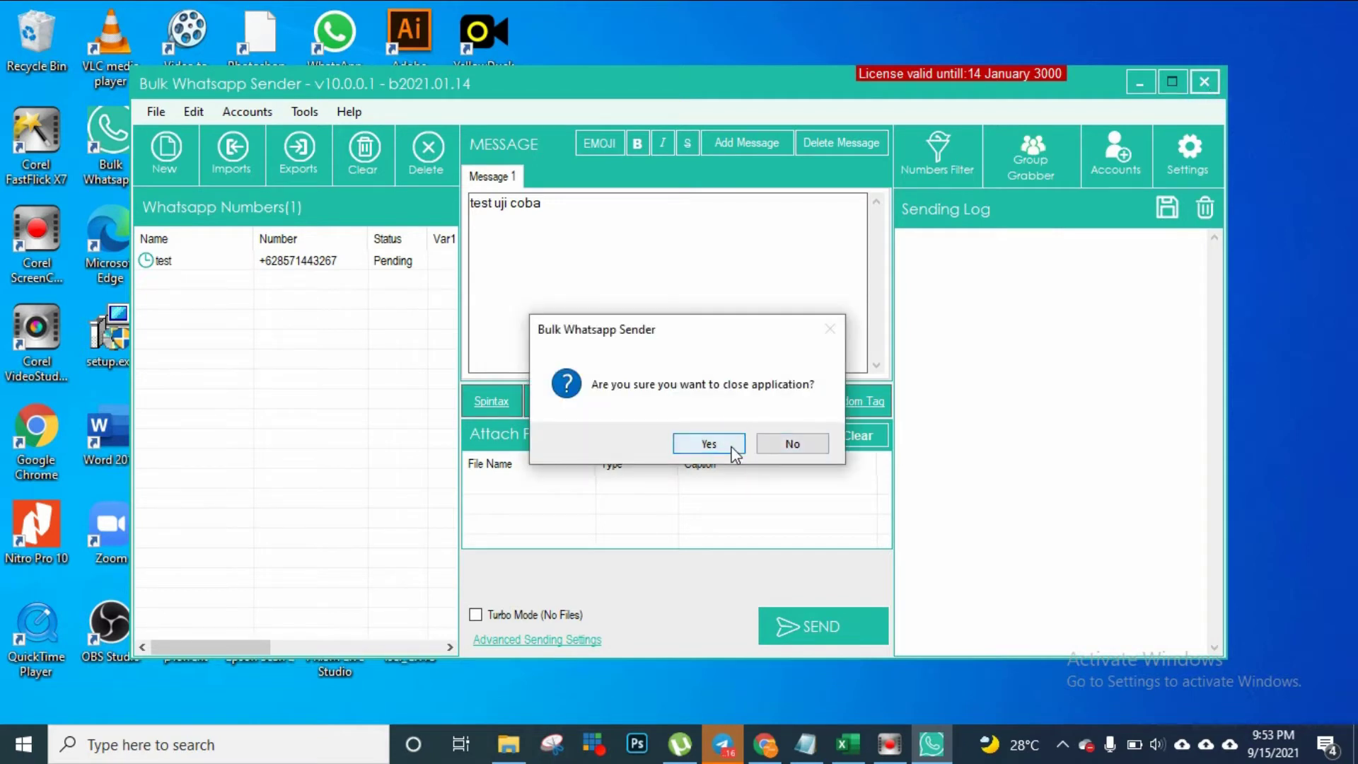
click(736, 447)
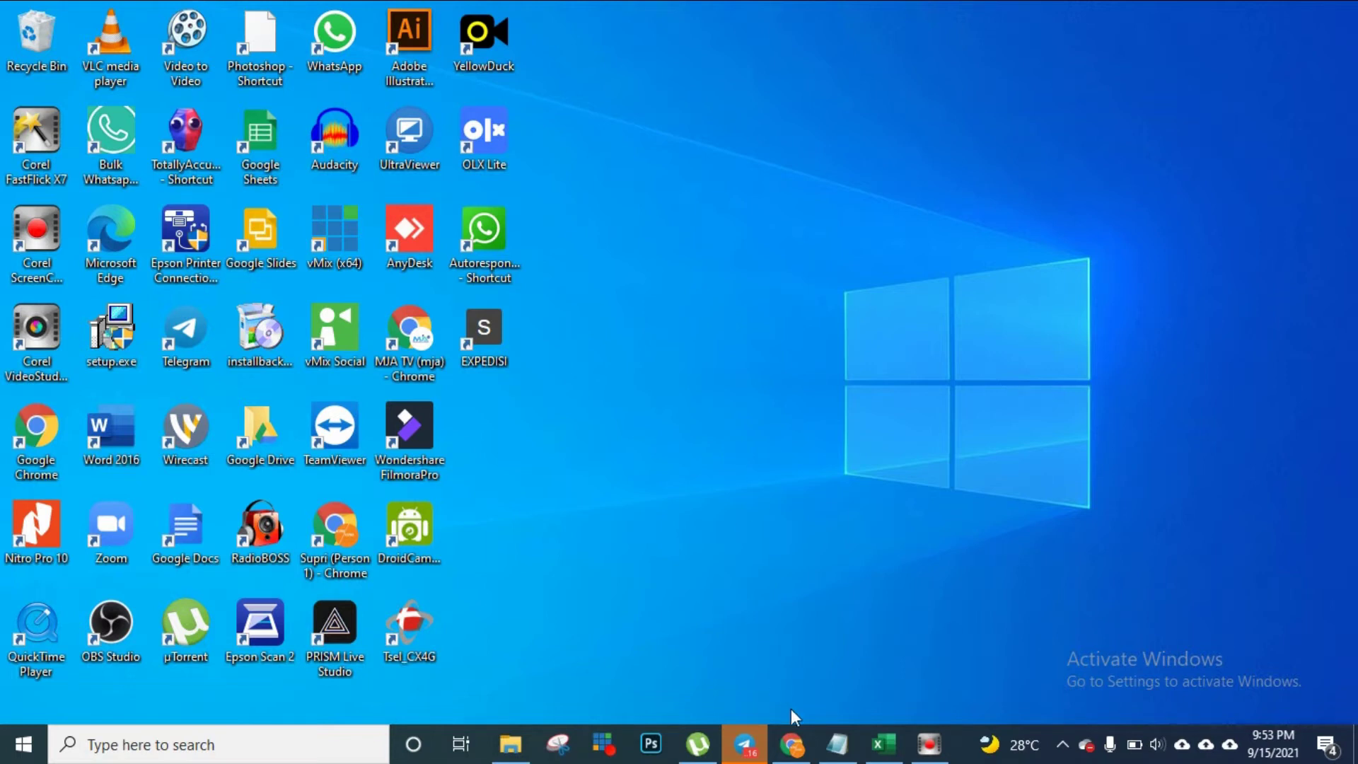
Highlight 'WhatsWeb - Send Bulk WhatsApp Messages' in the Notepad outline, then return to Chrome
click(835, 748)
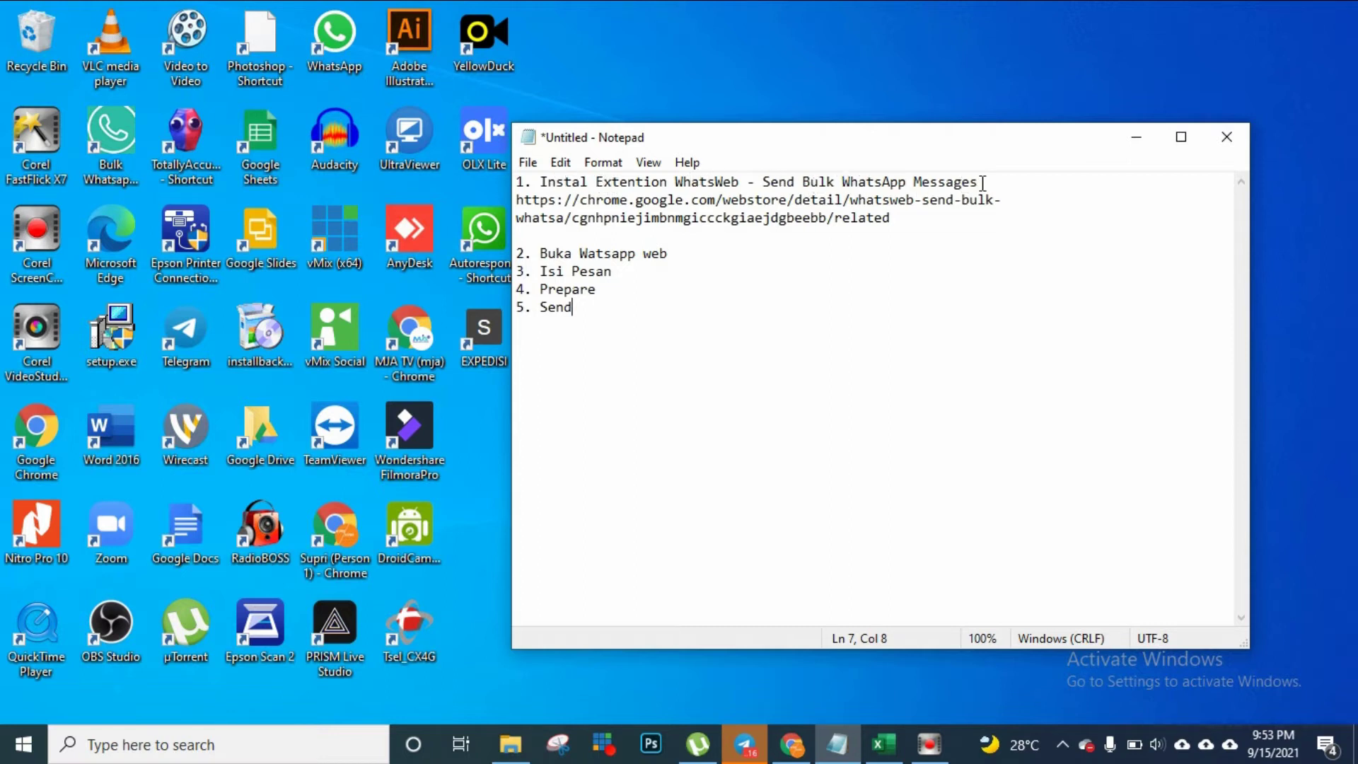
drag(987, 182, 674, 177)
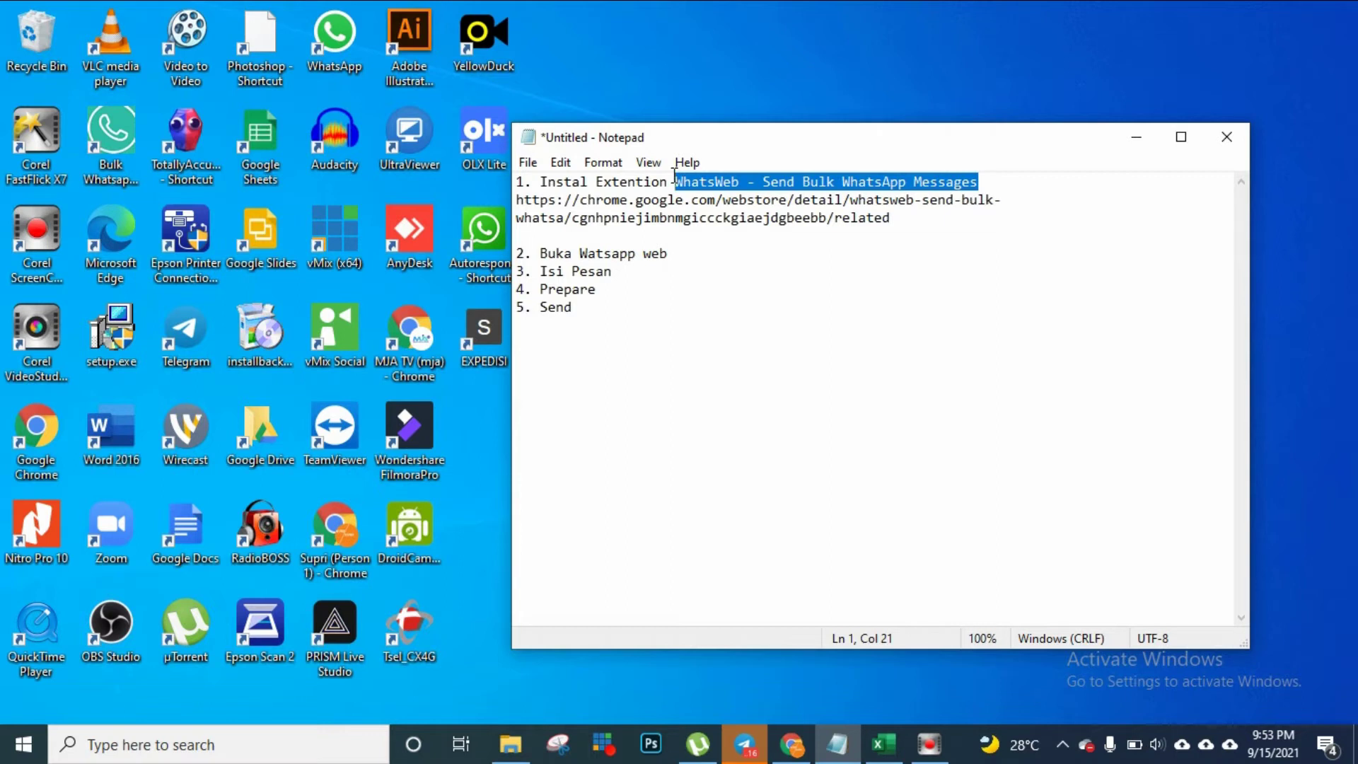
click(546, 184)
click(790, 746)
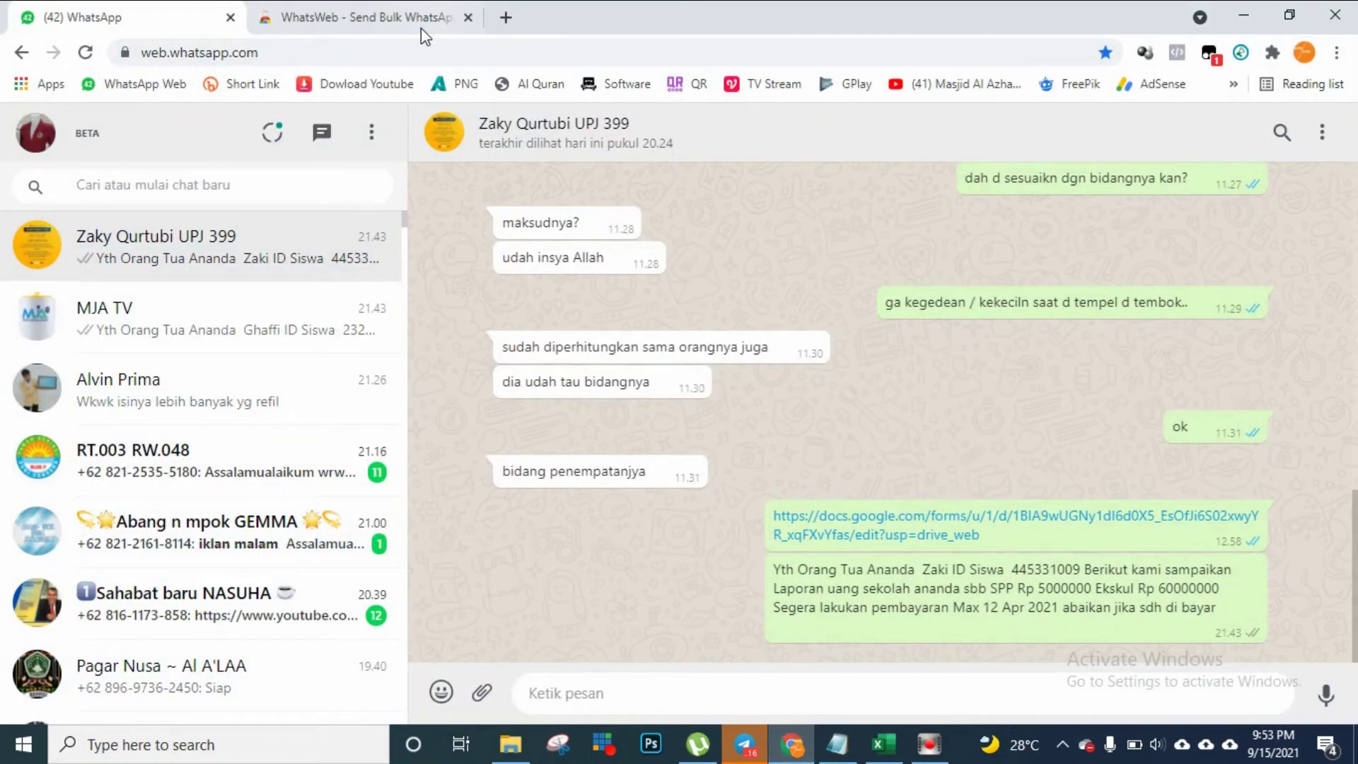
Remove the WhatsWeb extension from Chrome and add it back from its store page
click(414, 19)
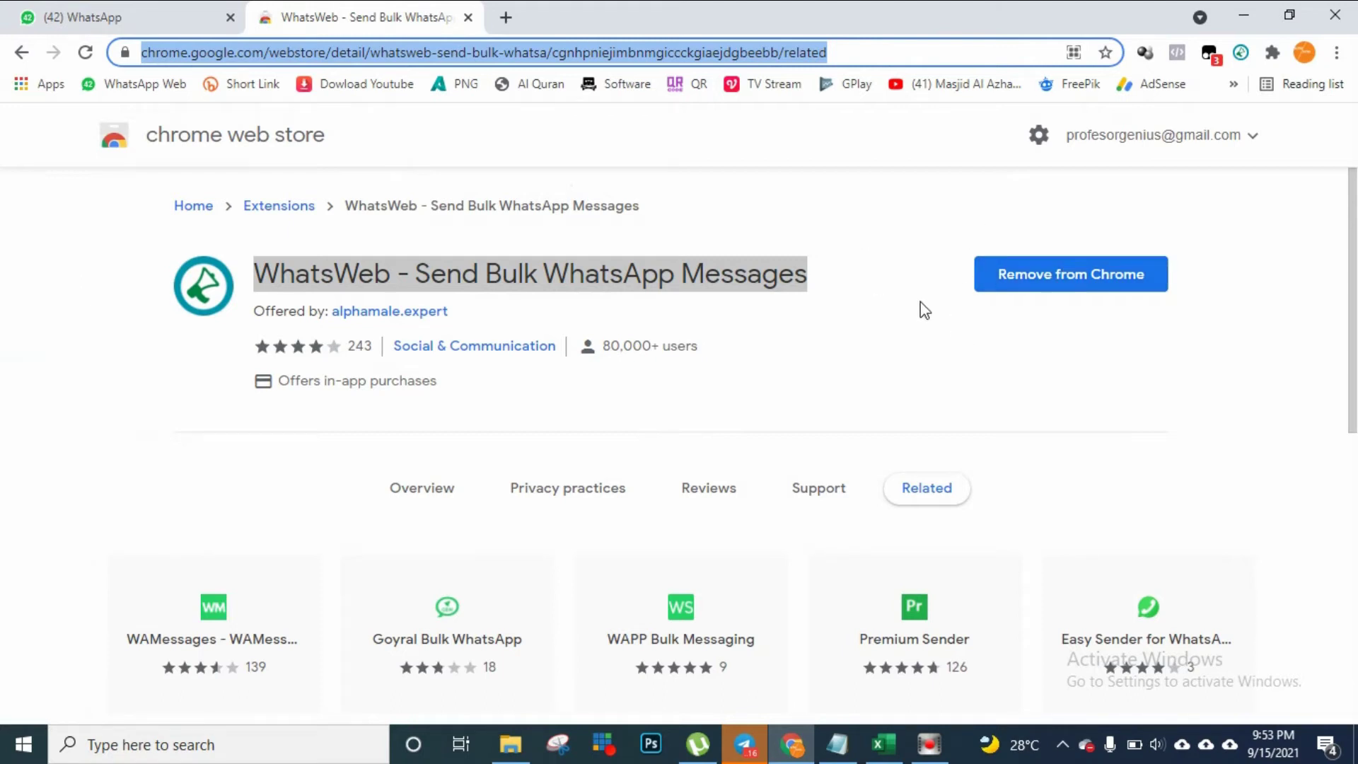
click(1061, 286)
click(1119, 214)
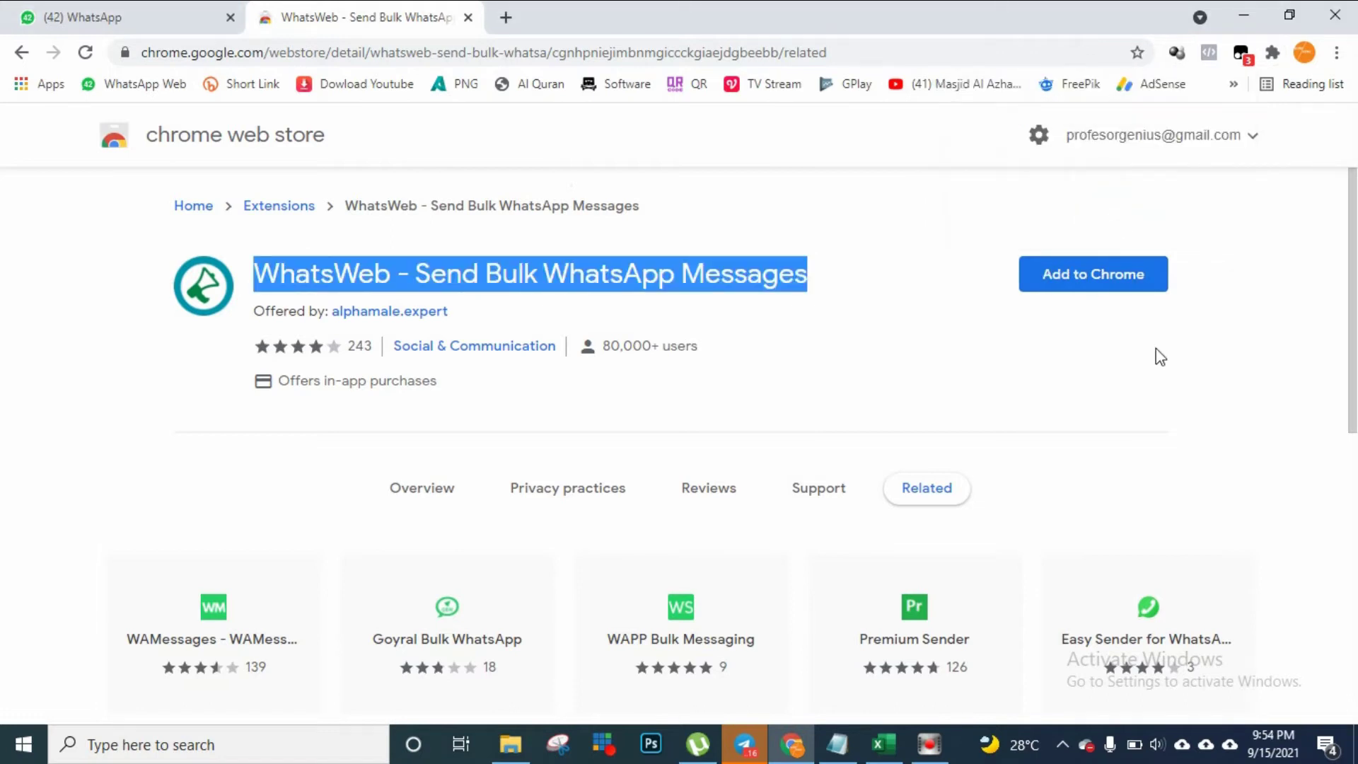
click(874, 311)
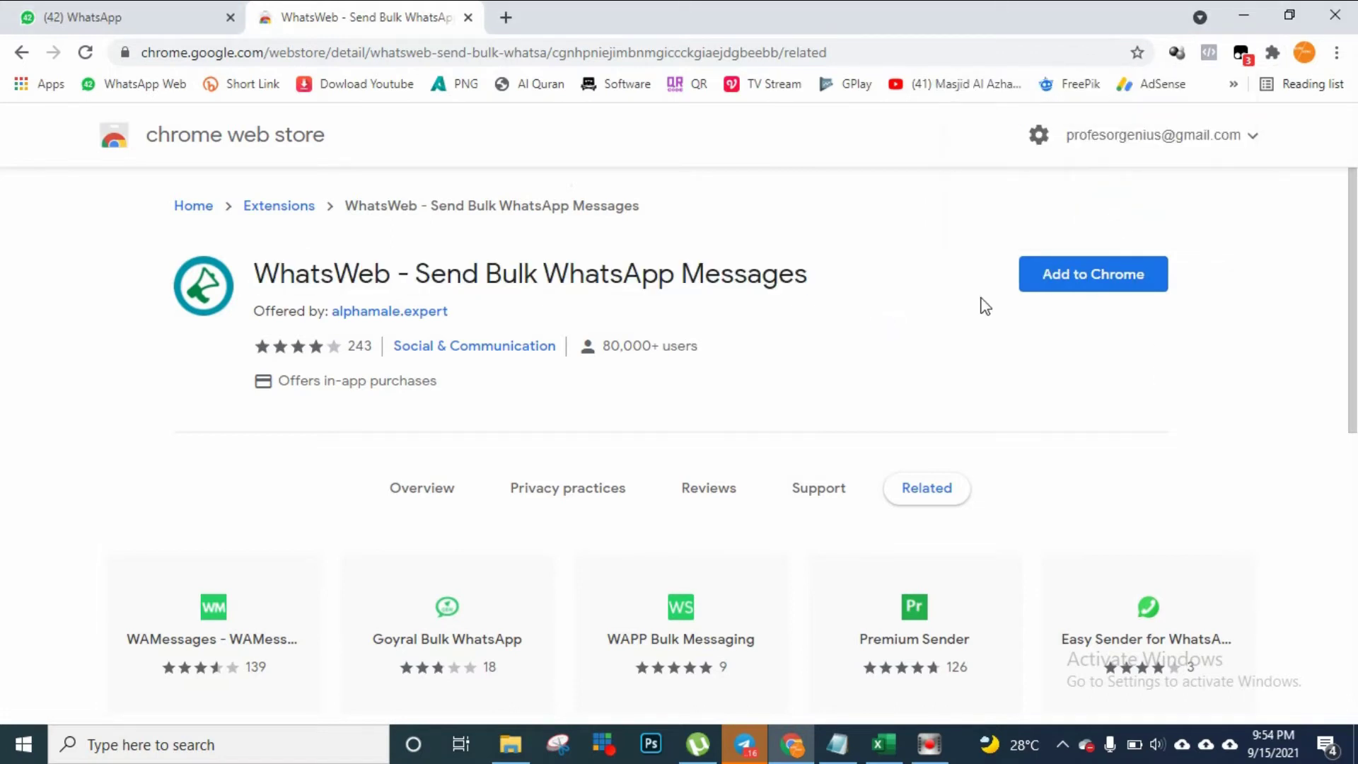
click(1080, 290)
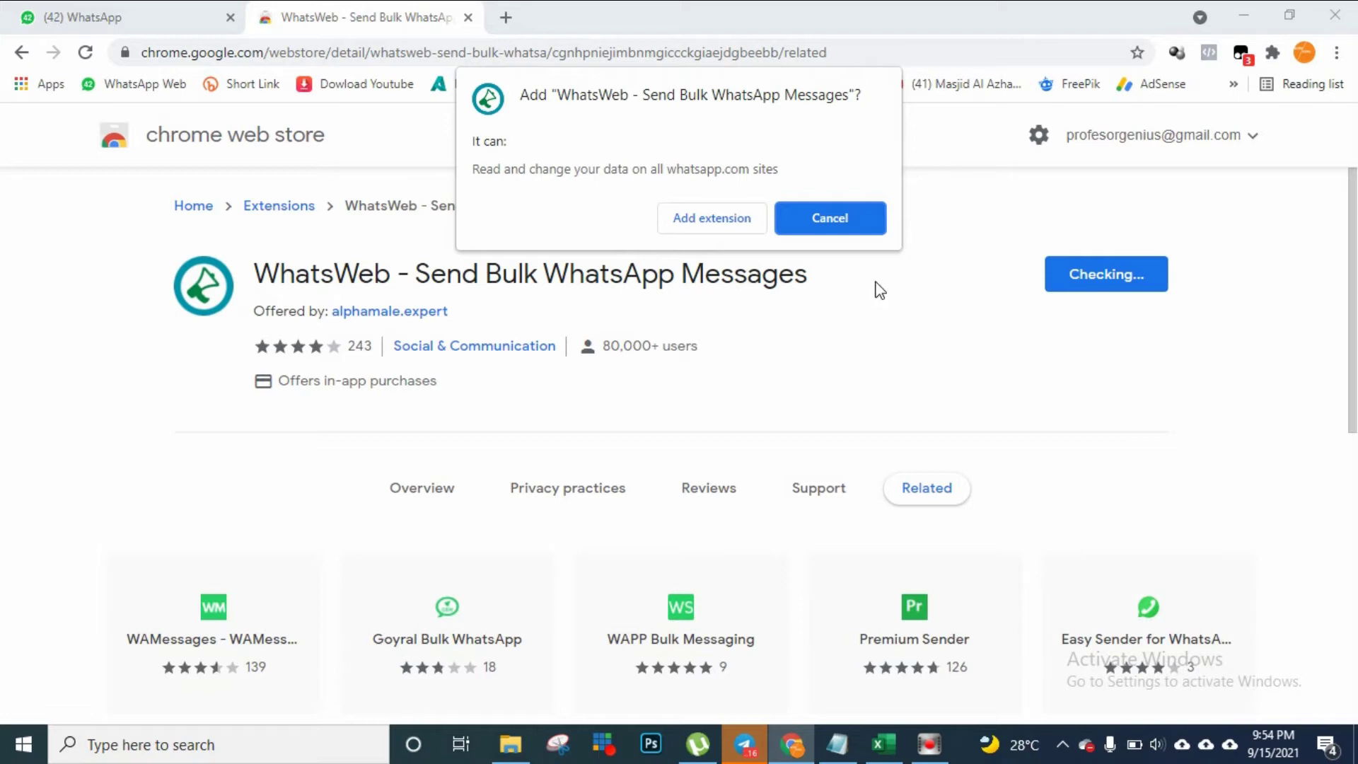
click(719, 225)
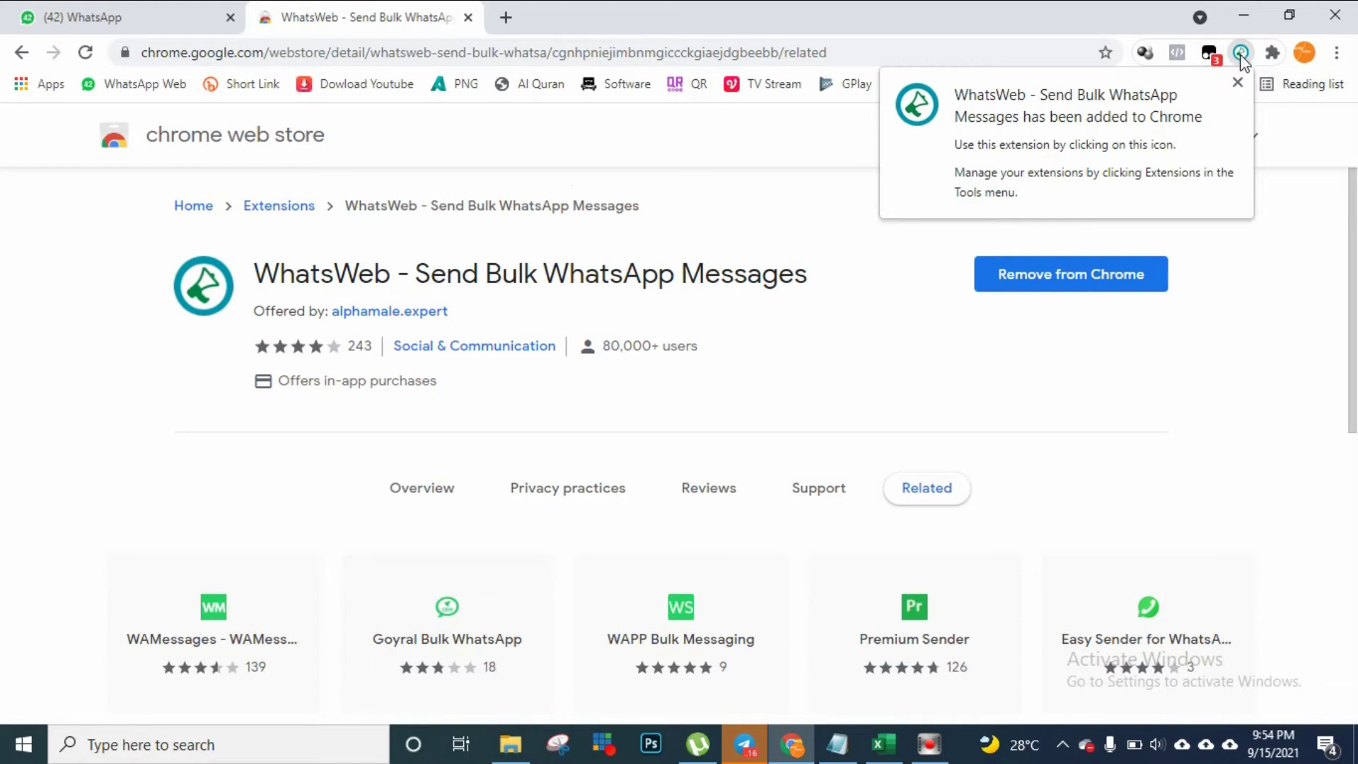
Pin WhatsWeb in the Extensions menu, select the store page address, and return to Notepad
click(1237, 81)
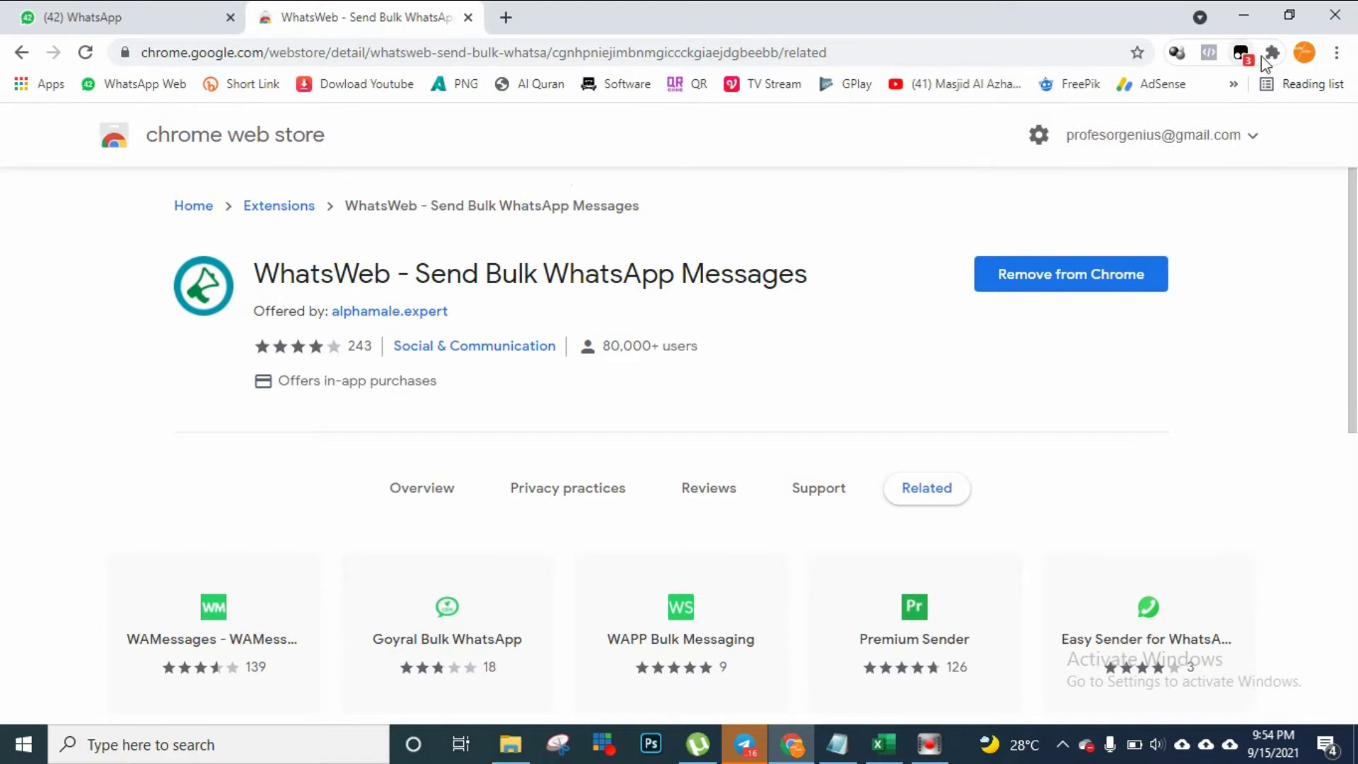
click(1270, 54)
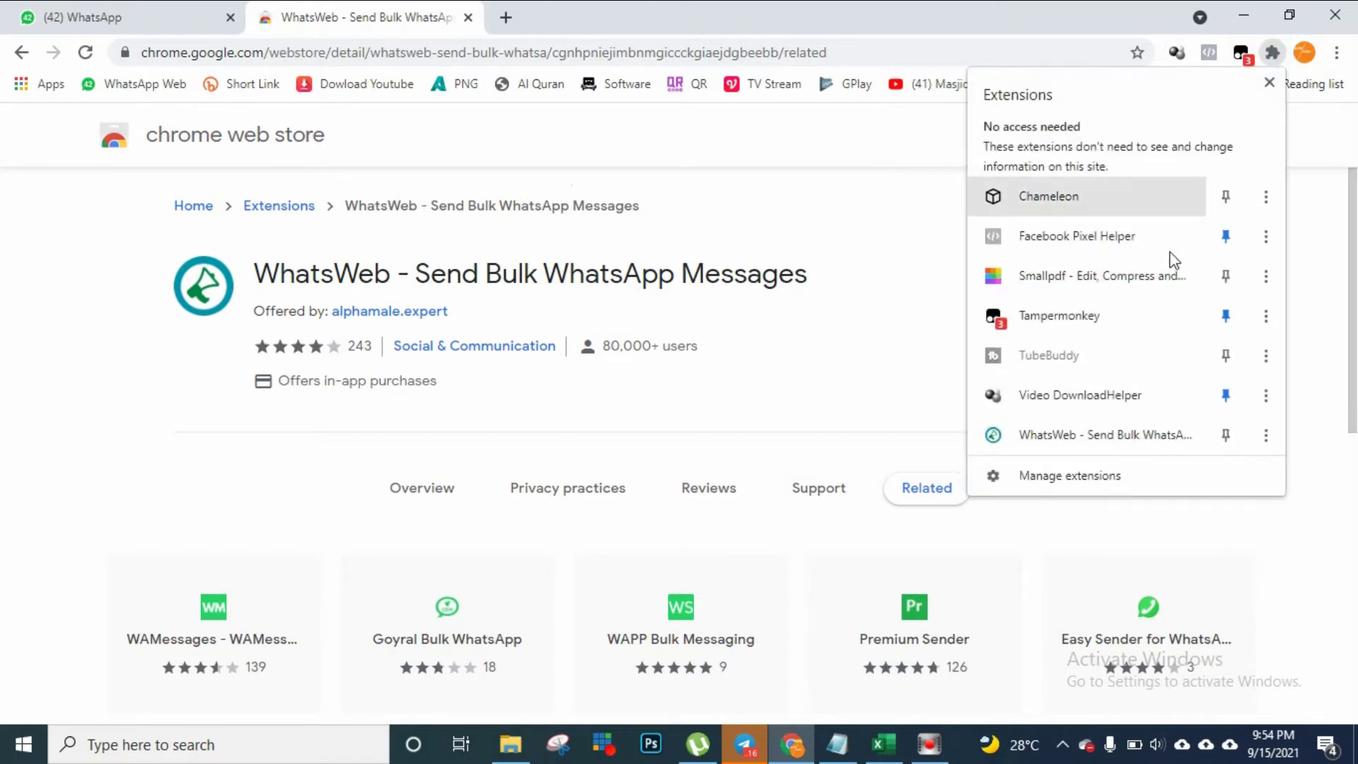
click(1226, 435)
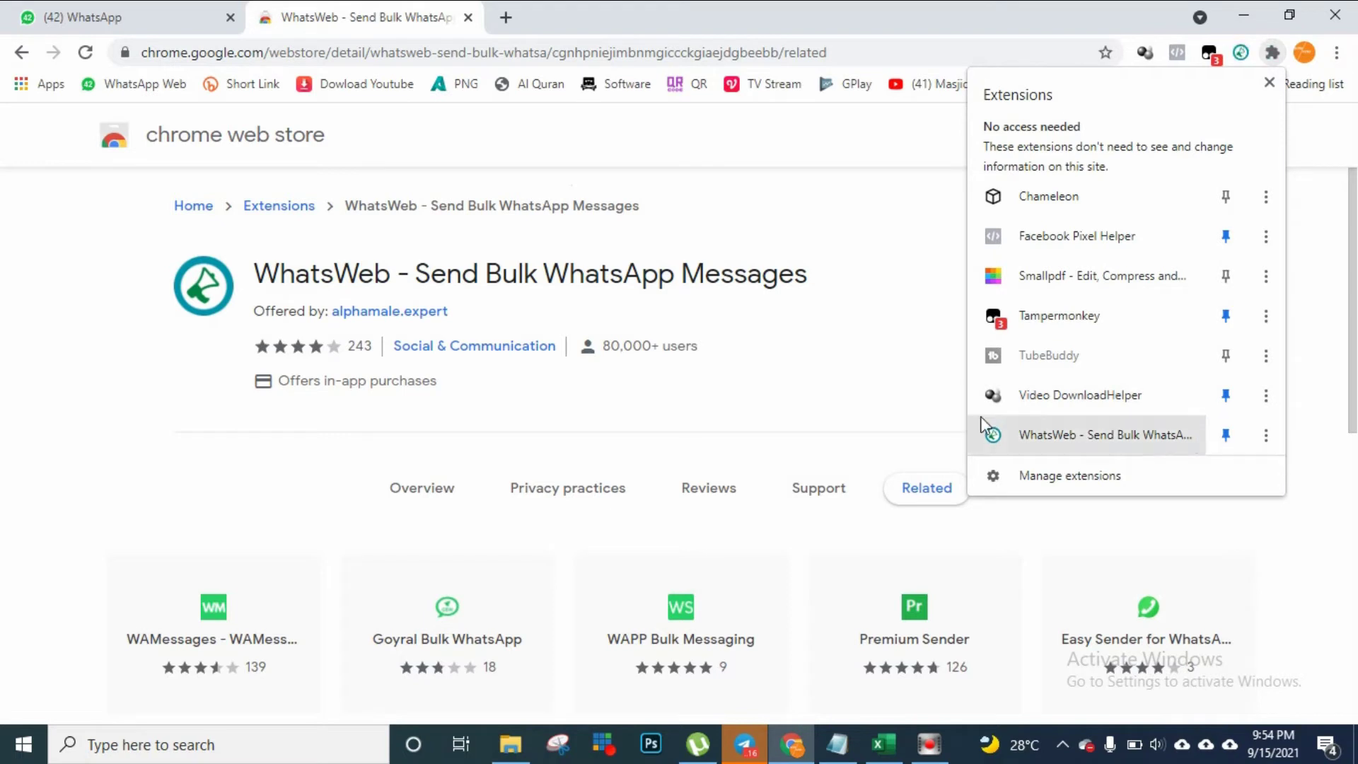
click(912, 390)
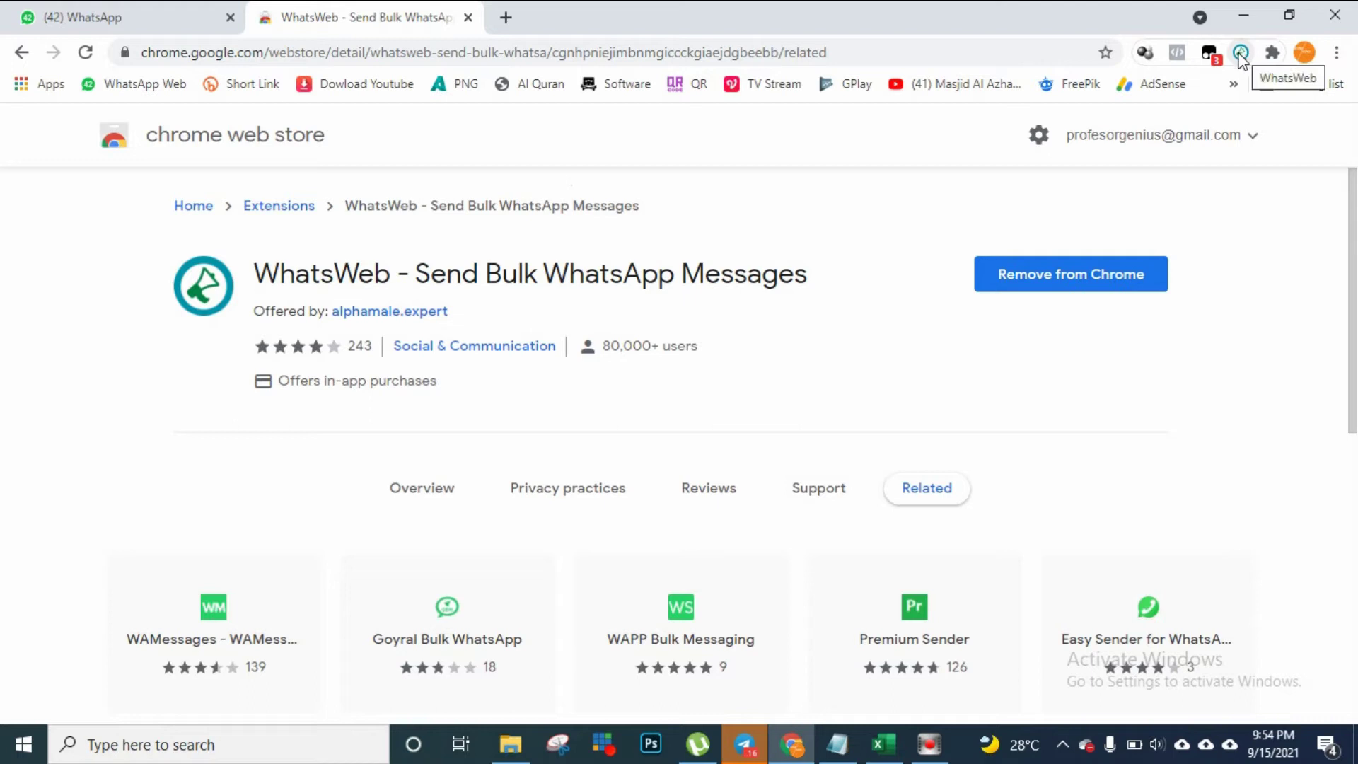
click(584, 52)
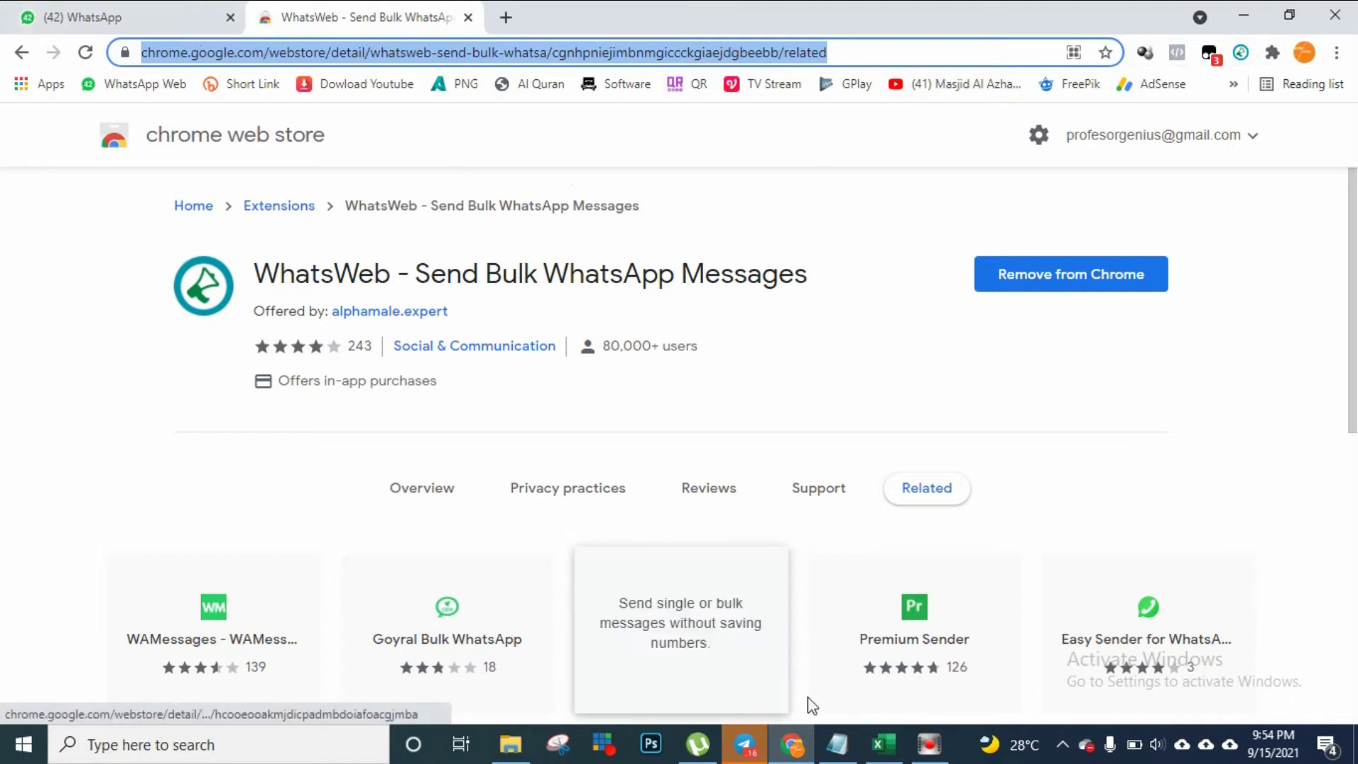
click(838, 742)
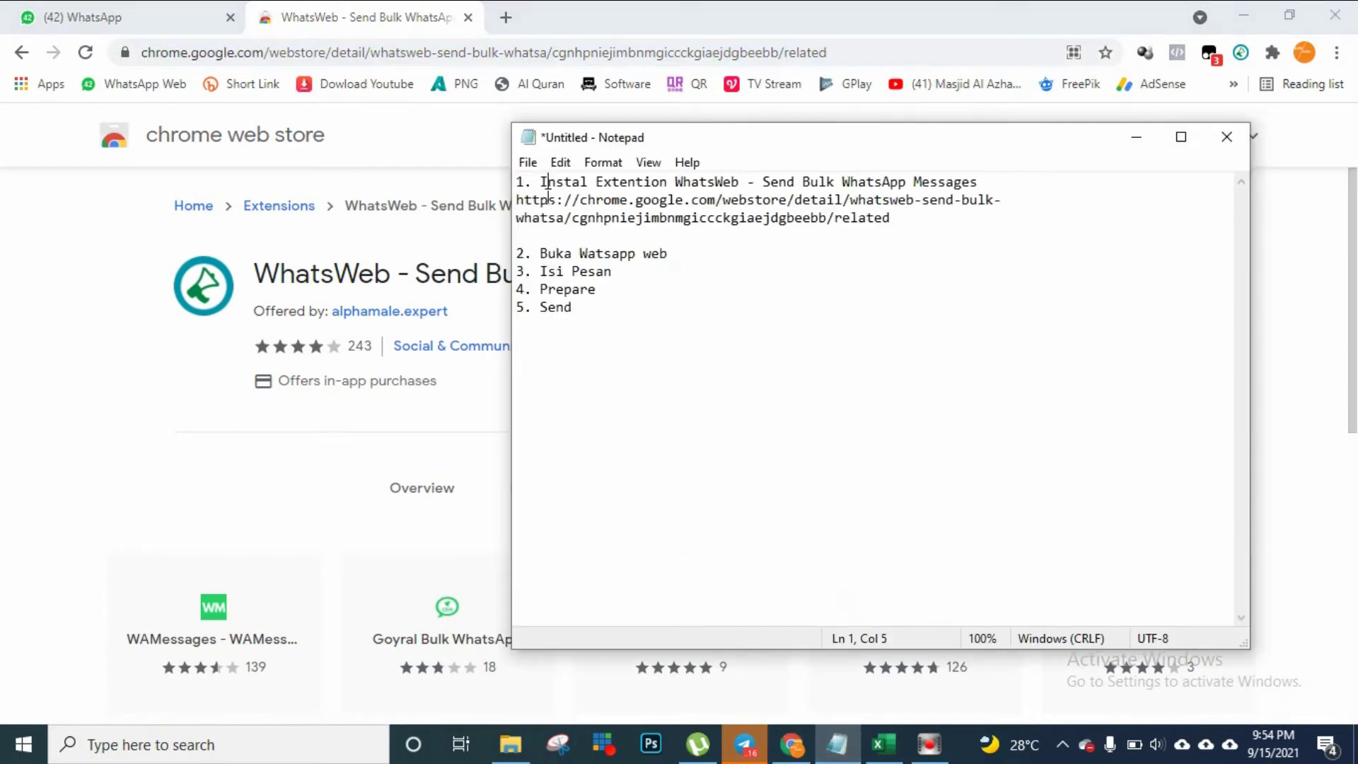
Go over steps 1 and 2 of the Notepad outline, including the store link
drag(517, 182, 596, 182)
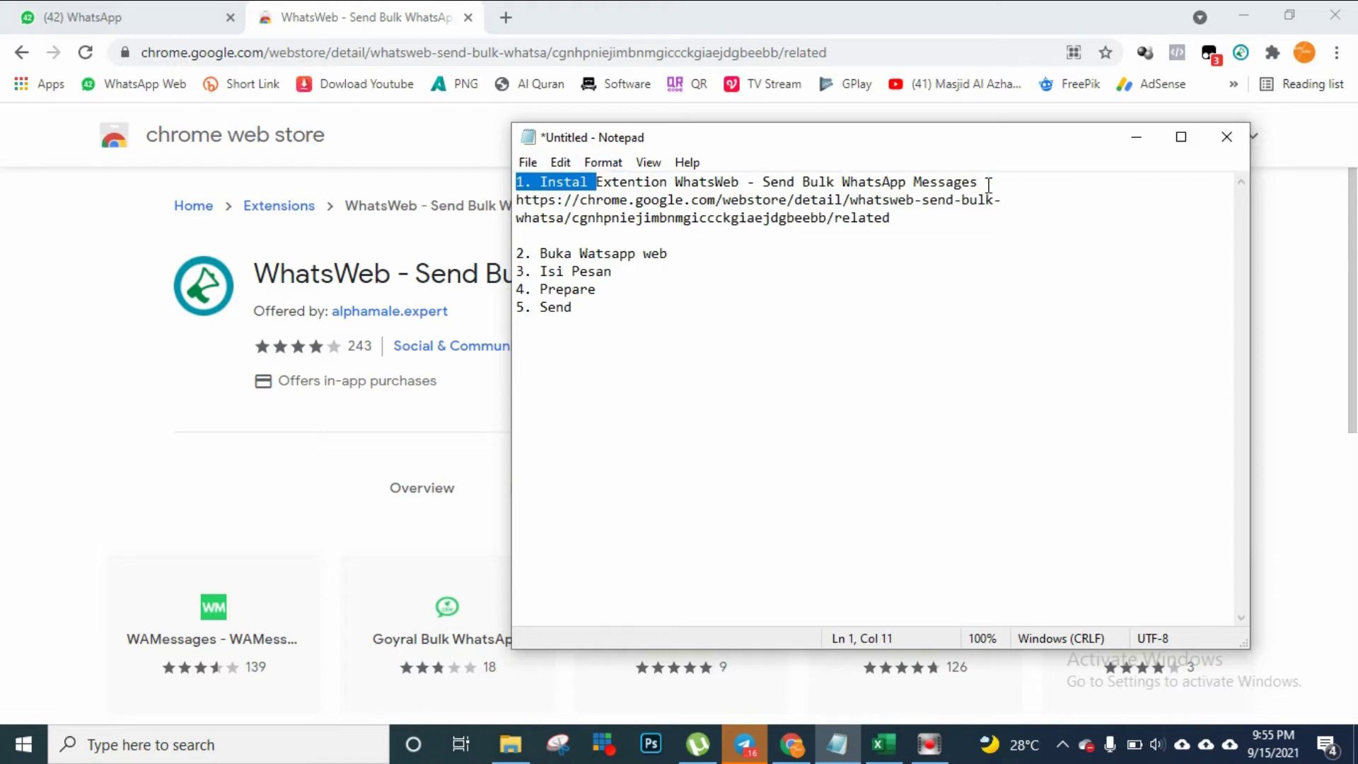
click(606, 206)
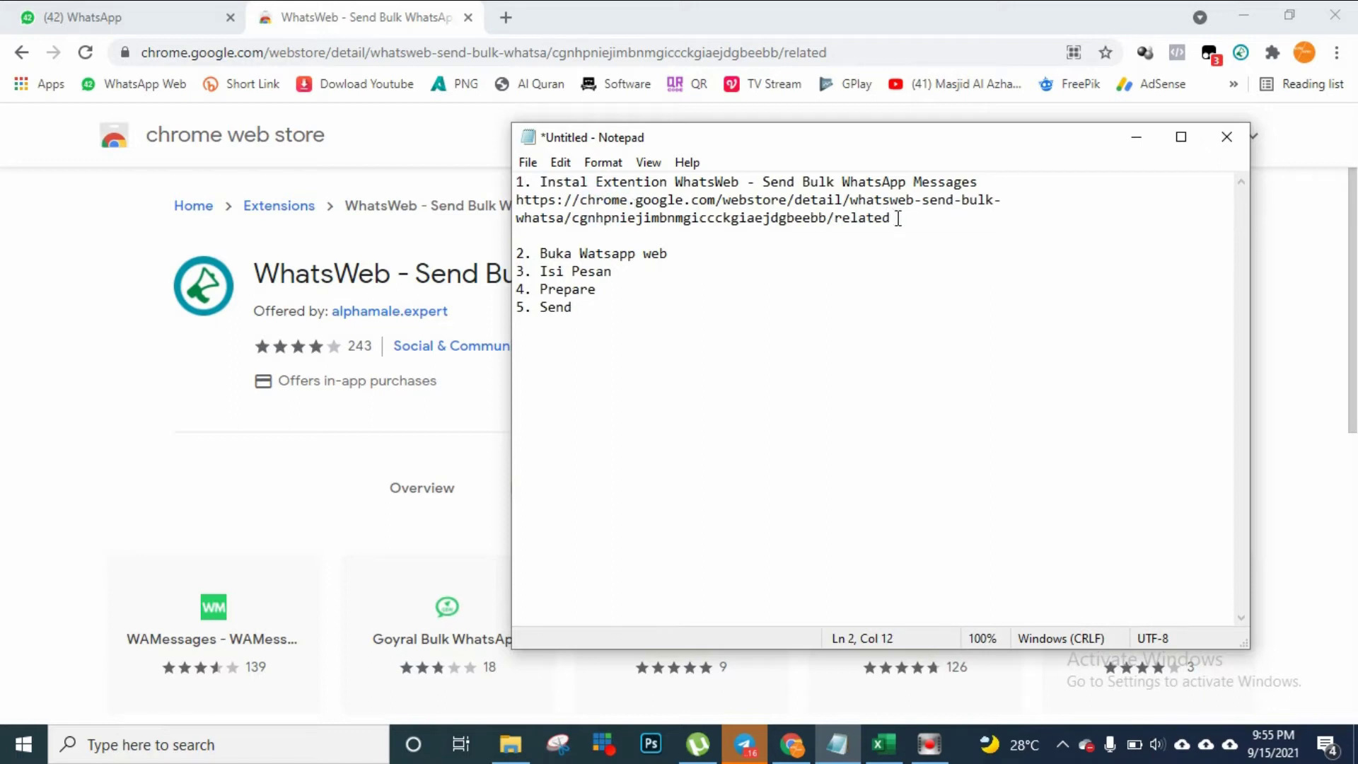
click(649, 243)
click(683, 253)
click(152, 11)
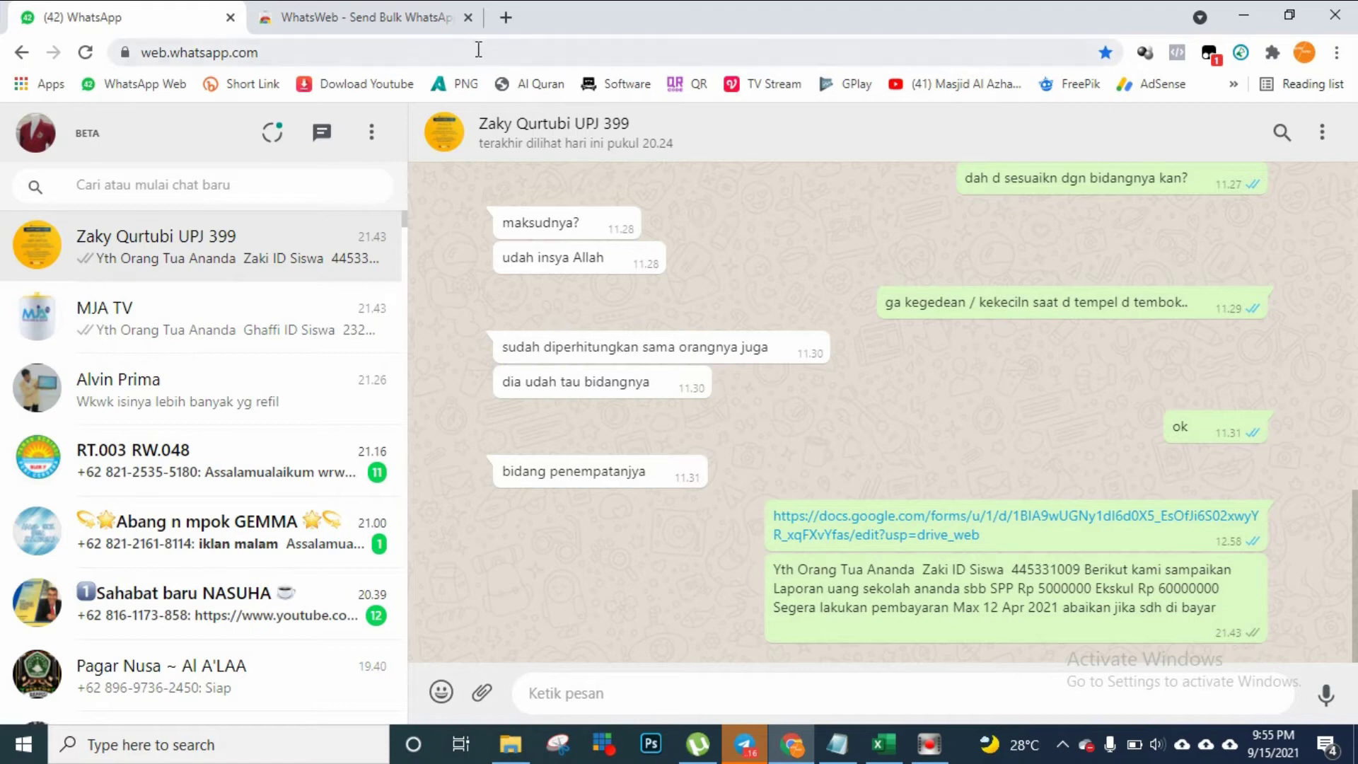
Load google.com in a new Chrome tab
click(399, 14)
click(505, 18)
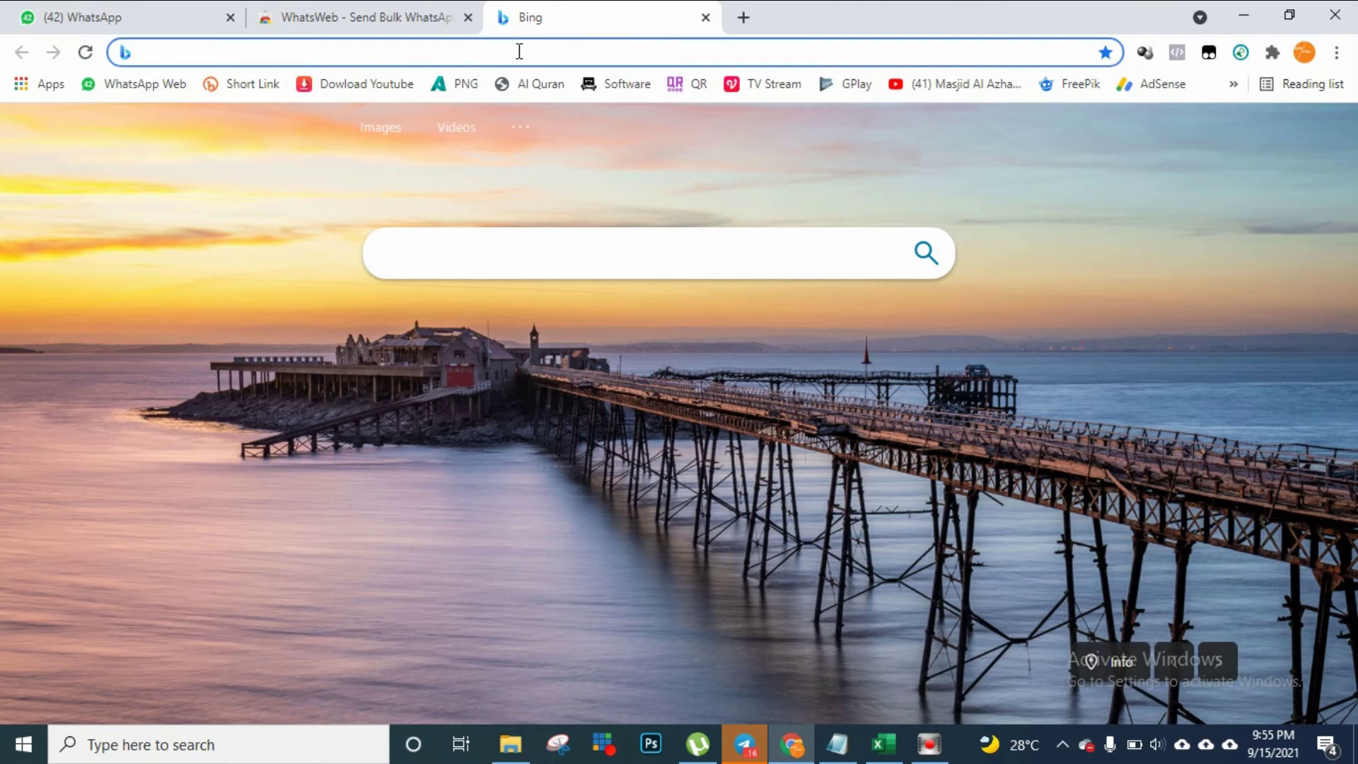
text(google.com)
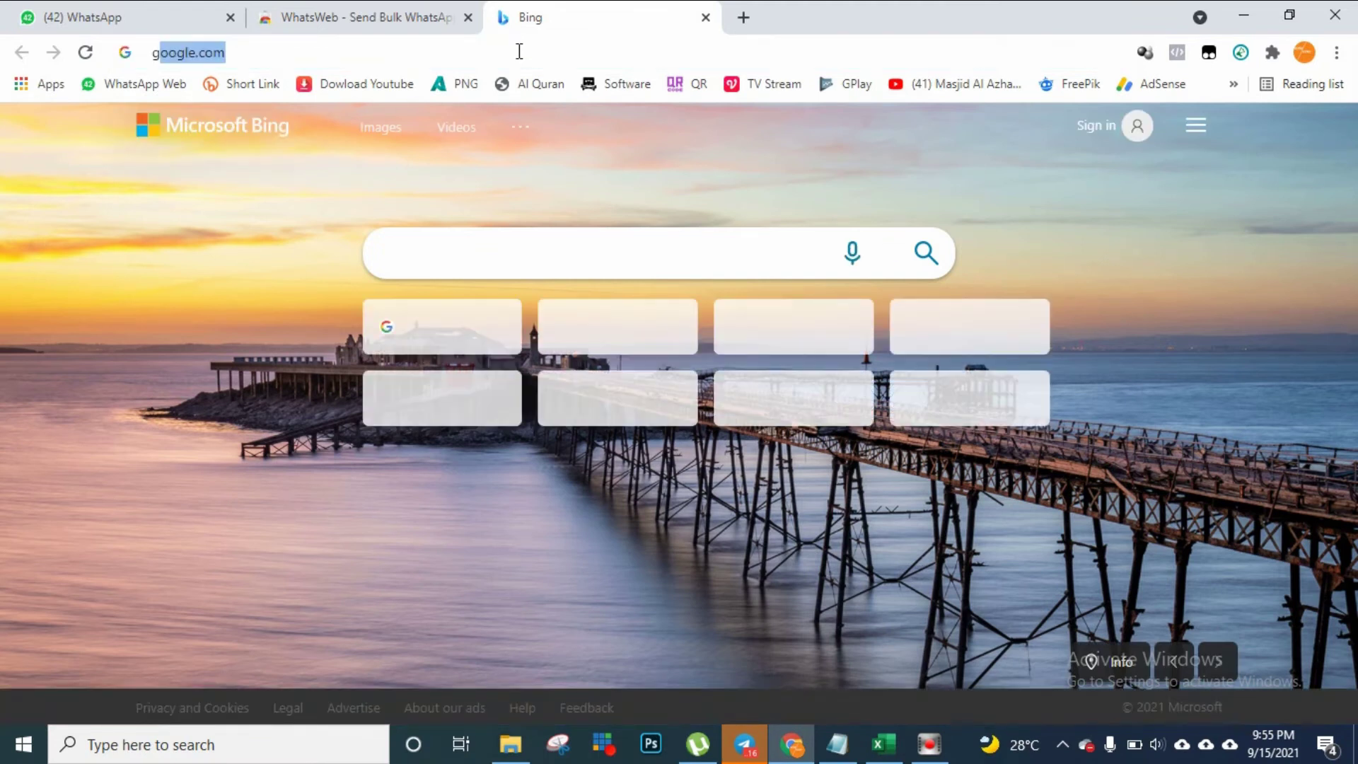
key(Return)
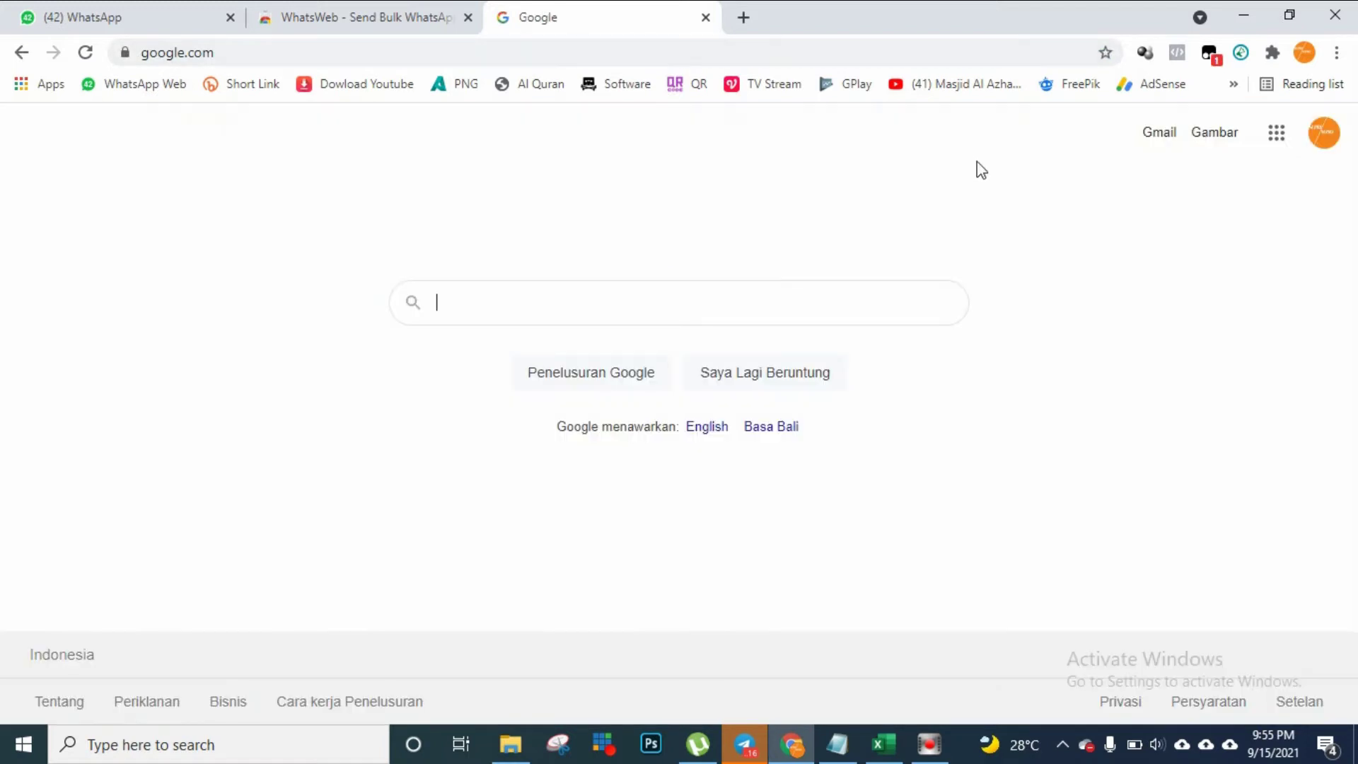
On the WhatsApp tab, open the WhatsWeb extension panel from the toolbar icon
click(1242, 54)
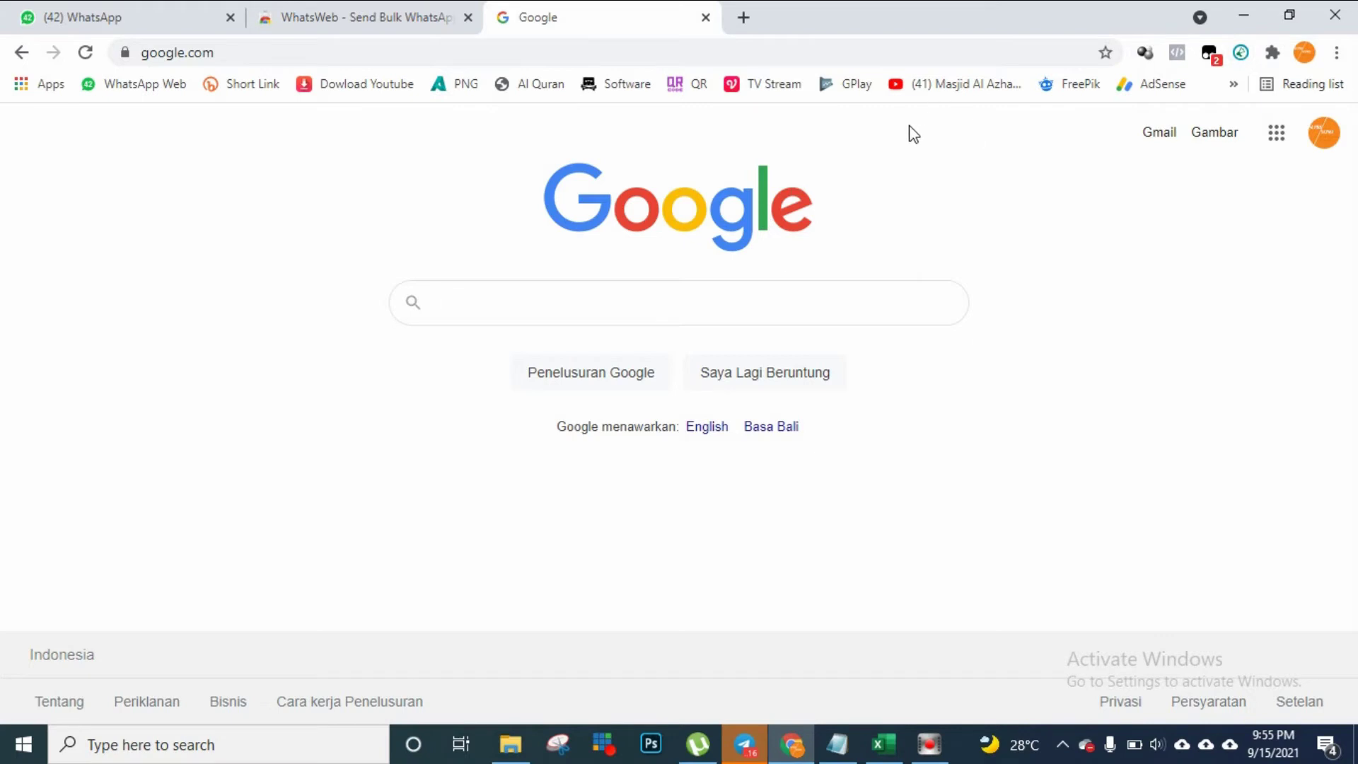
click(82, 19)
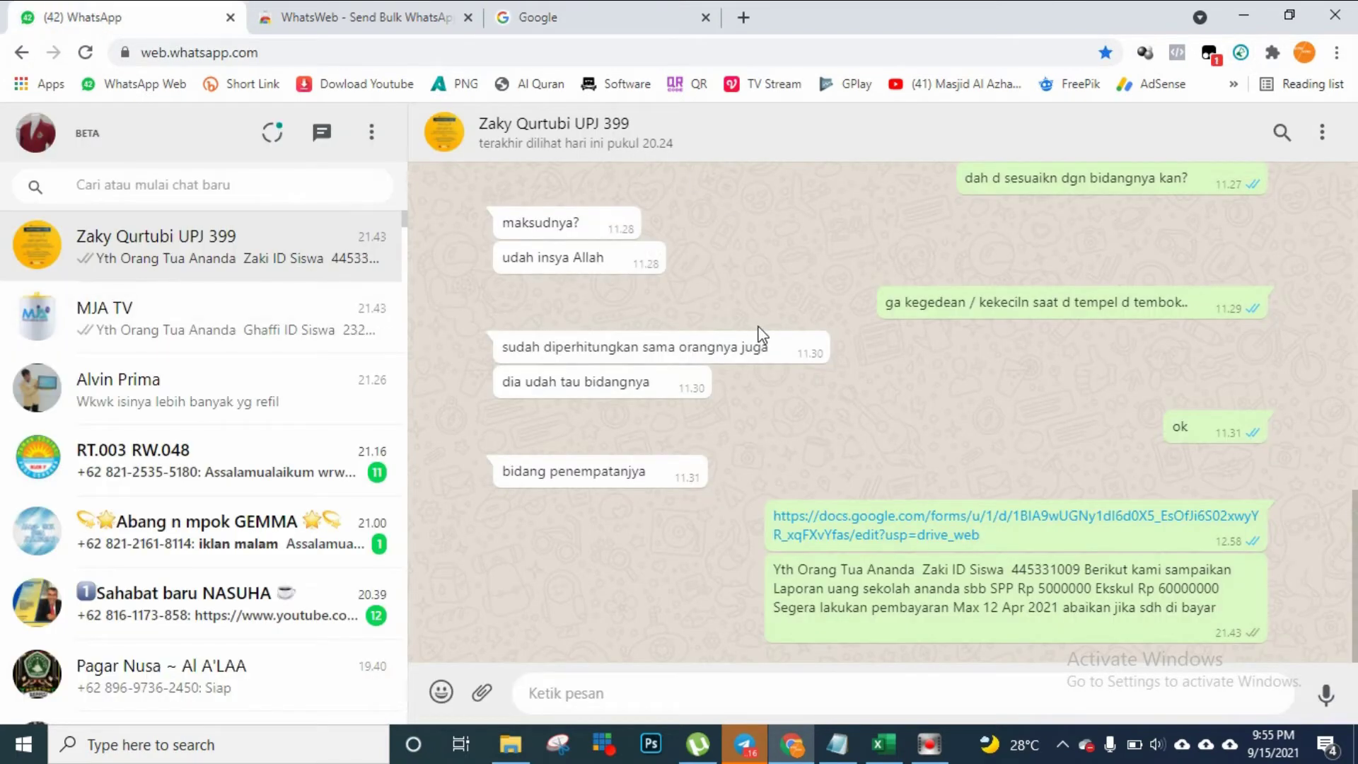
click(1241, 53)
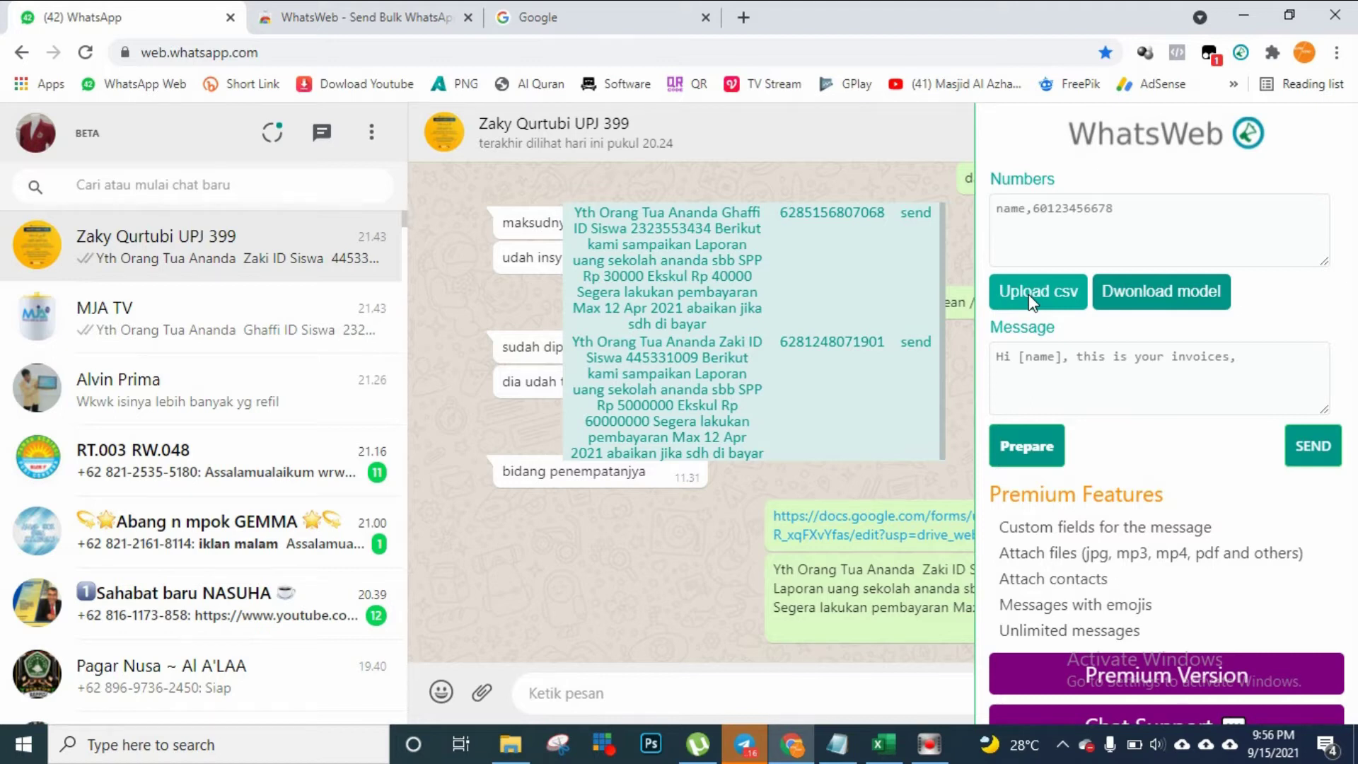
click(1055, 215)
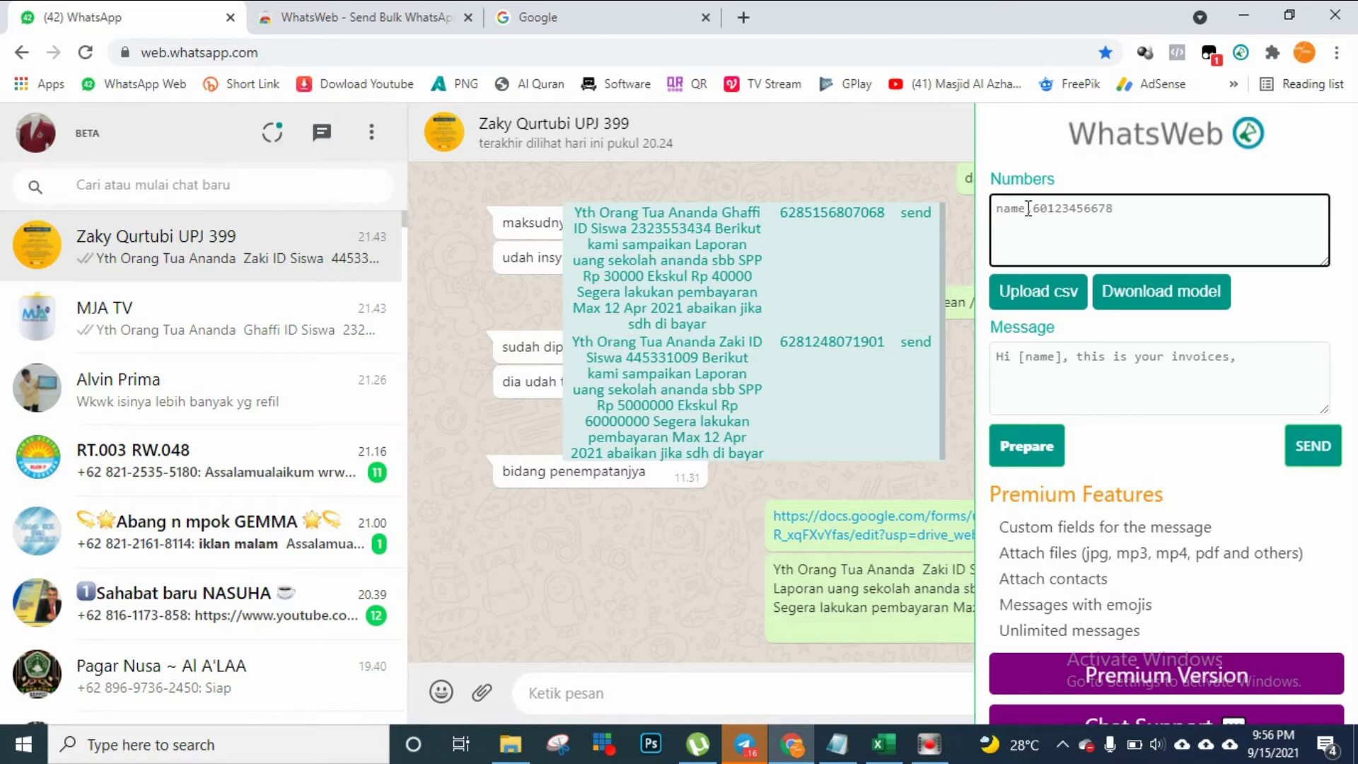
Replace the sample message with the greeting 'halloo [name]'
click(1011, 357)
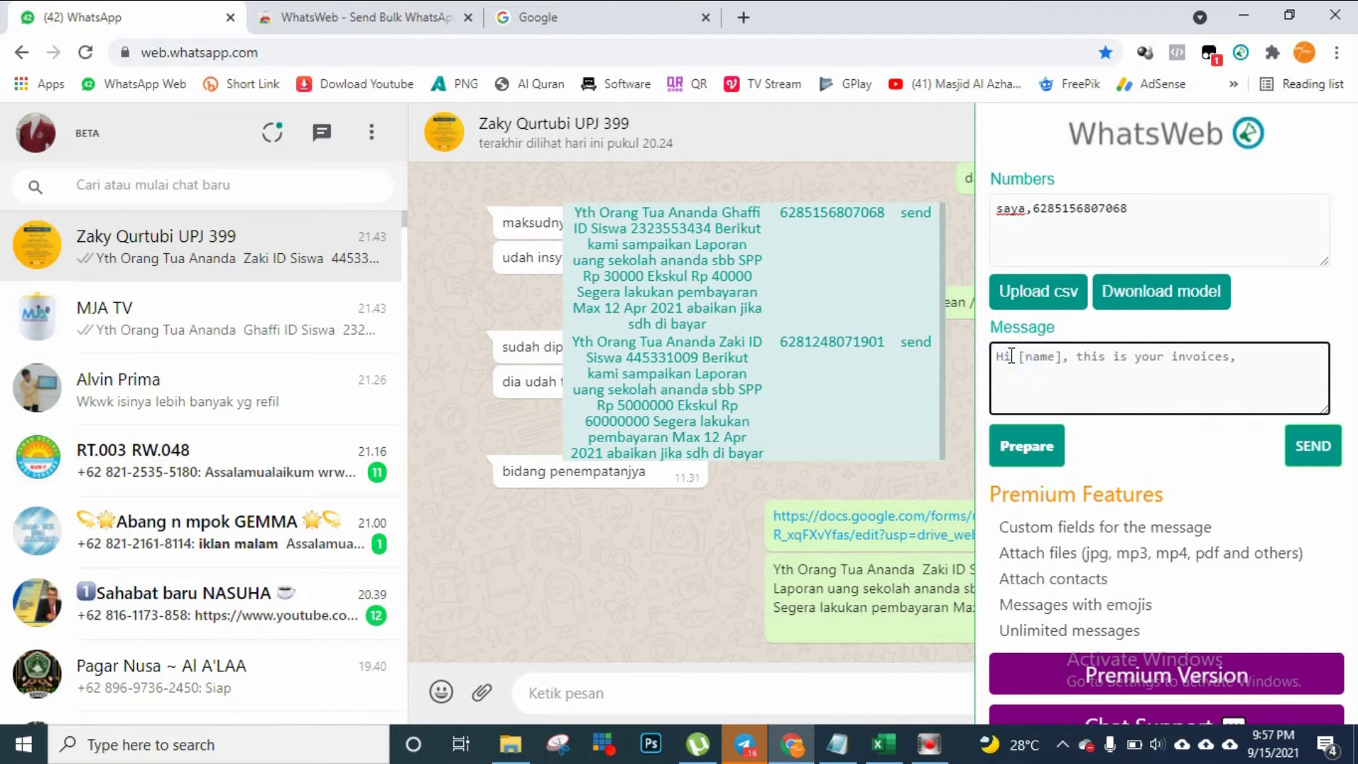
text(halloo)
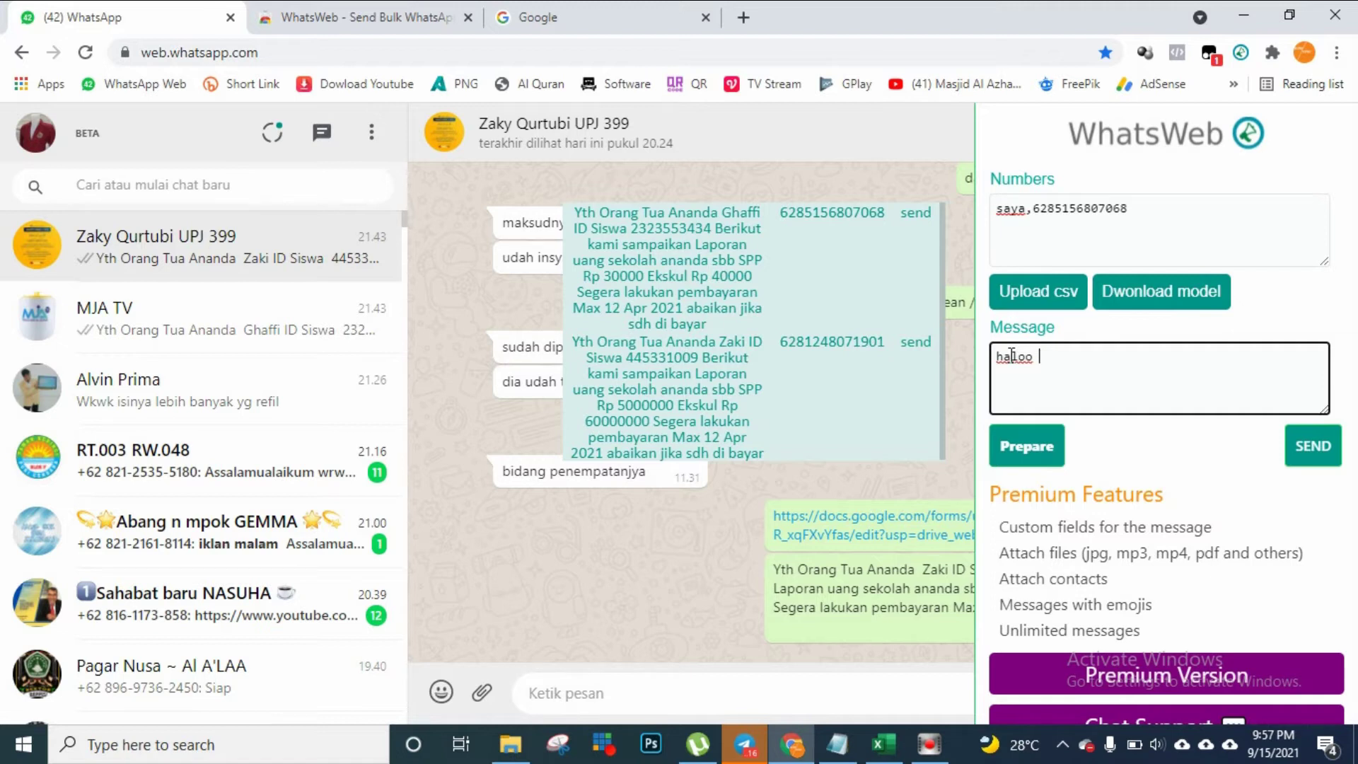
text( [name])
Relabel the first recipient from saya to kontak and start a new line below it
click(1027, 208)
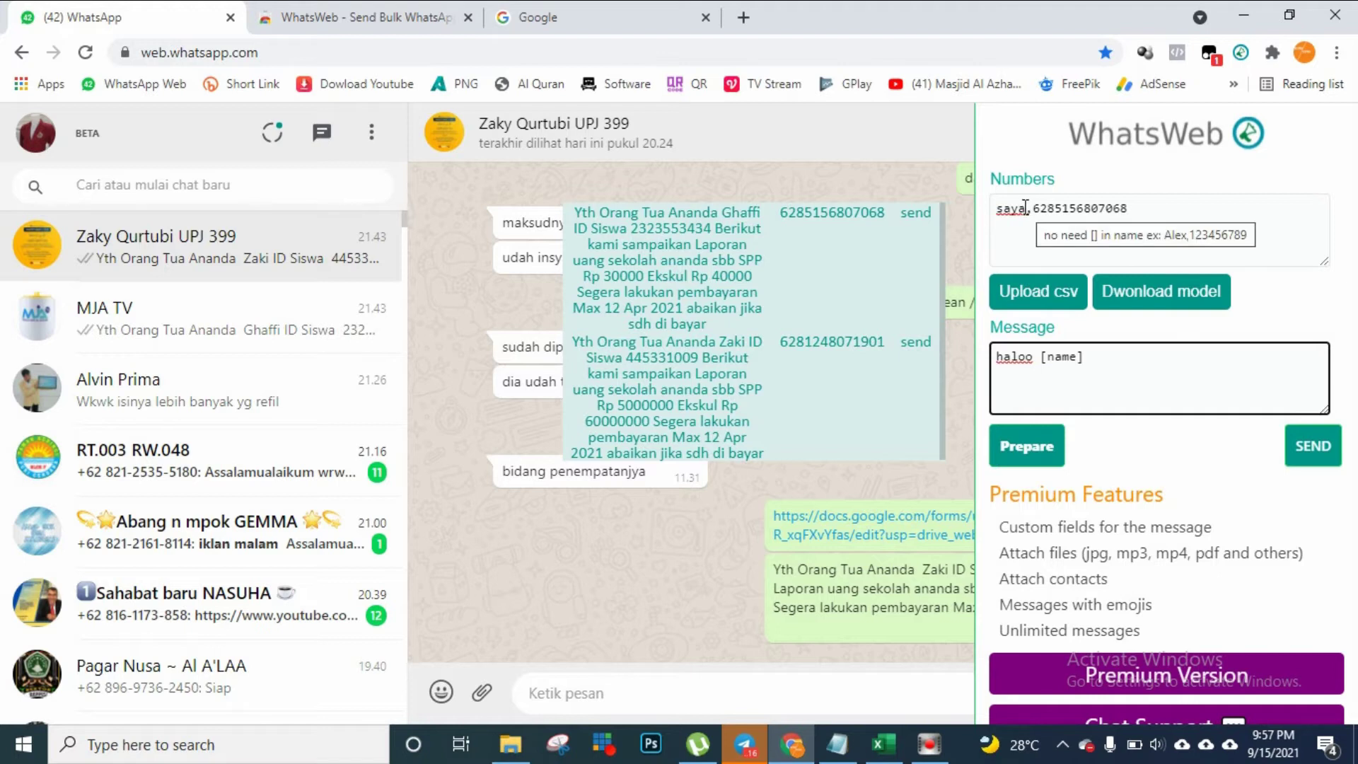
click(1144, 205)
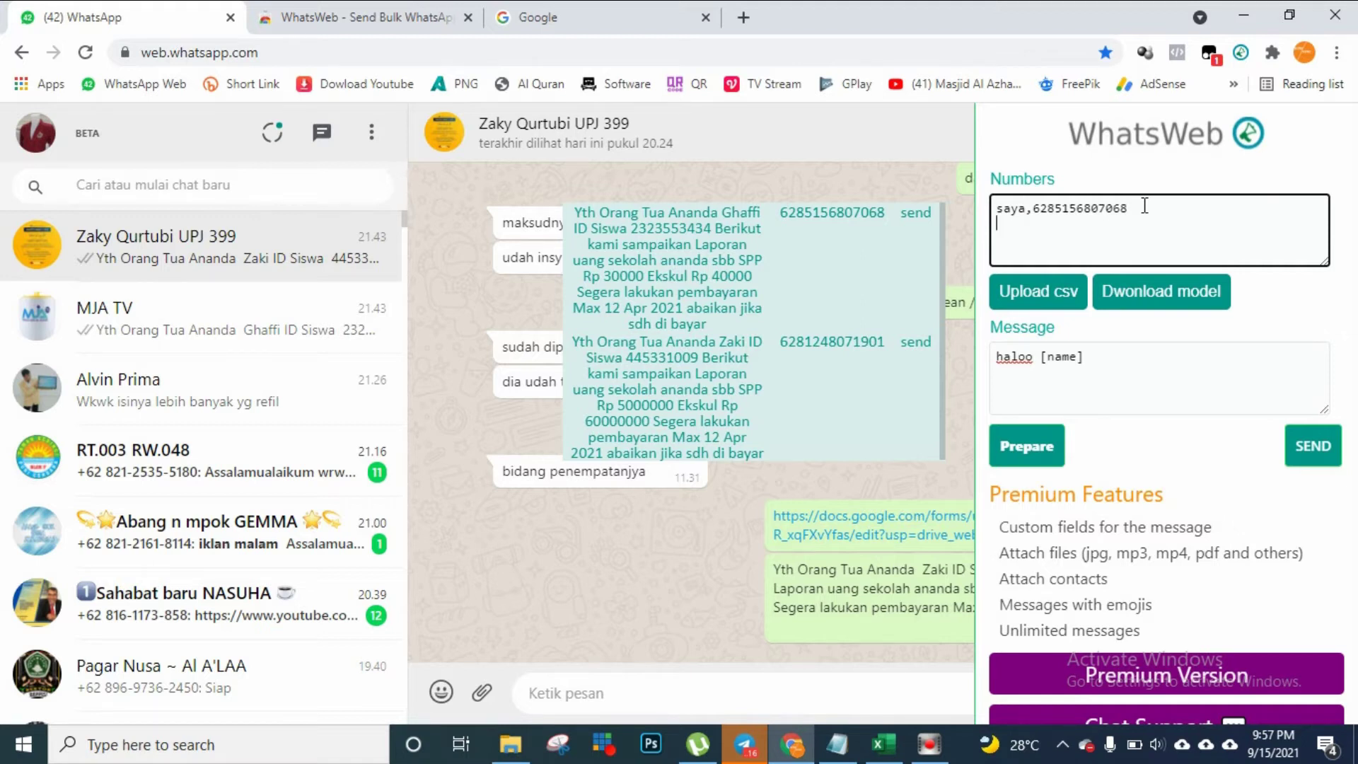
key(Return)
text(konta)
key(BackSpace)
key(BackSpace)
key(BackSpace)
key(BackSpace)
key(BackSpace)
key(BackSpace)
key(Return)
click(1028, 207)
key(BackSpace)
key(BackSpace)
key(BackSpace)
key(BackSpace)
text(kontak1)
Add a kontak2 line with its phone number, fixing a mistyped digit and a stray space
click(1153, 211)
text(konta)
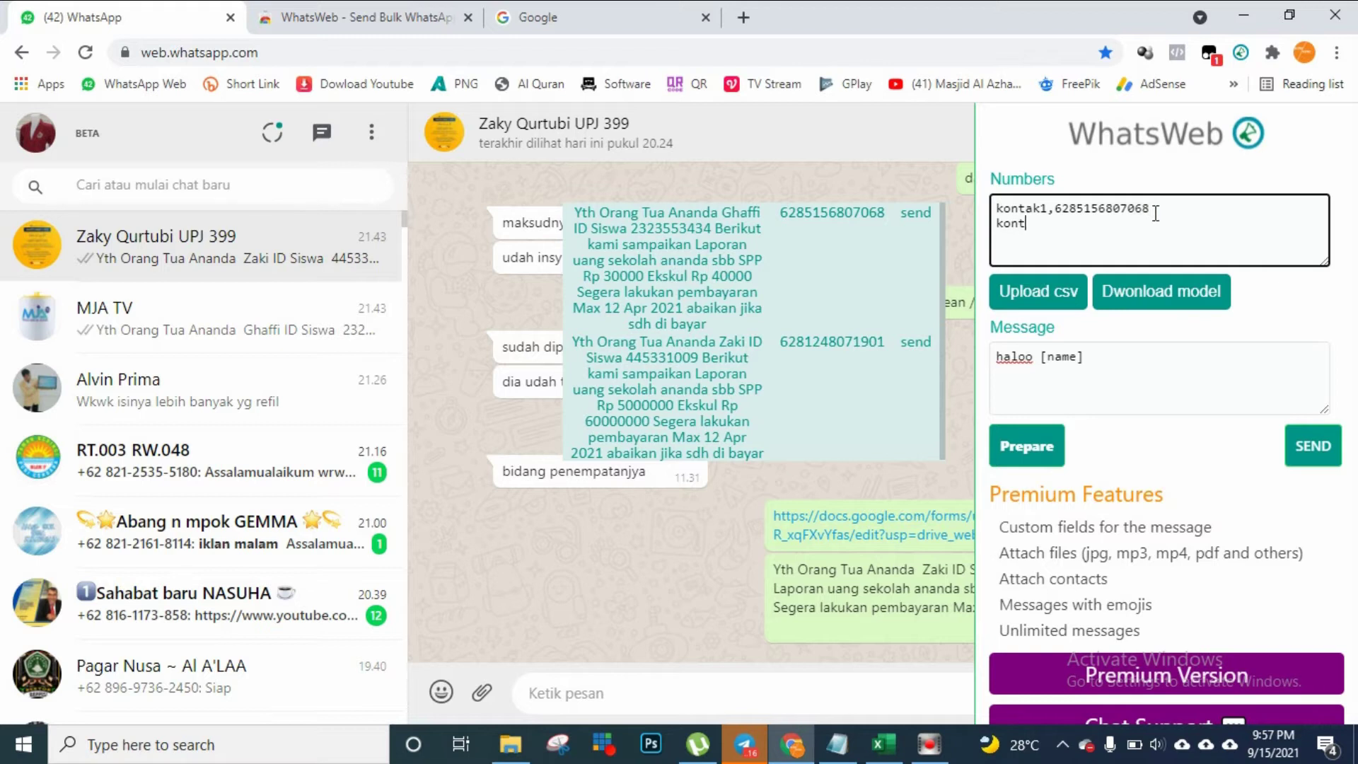
text(k)
key(BackSpace)
click(1063, 231)
key(BackSpace)
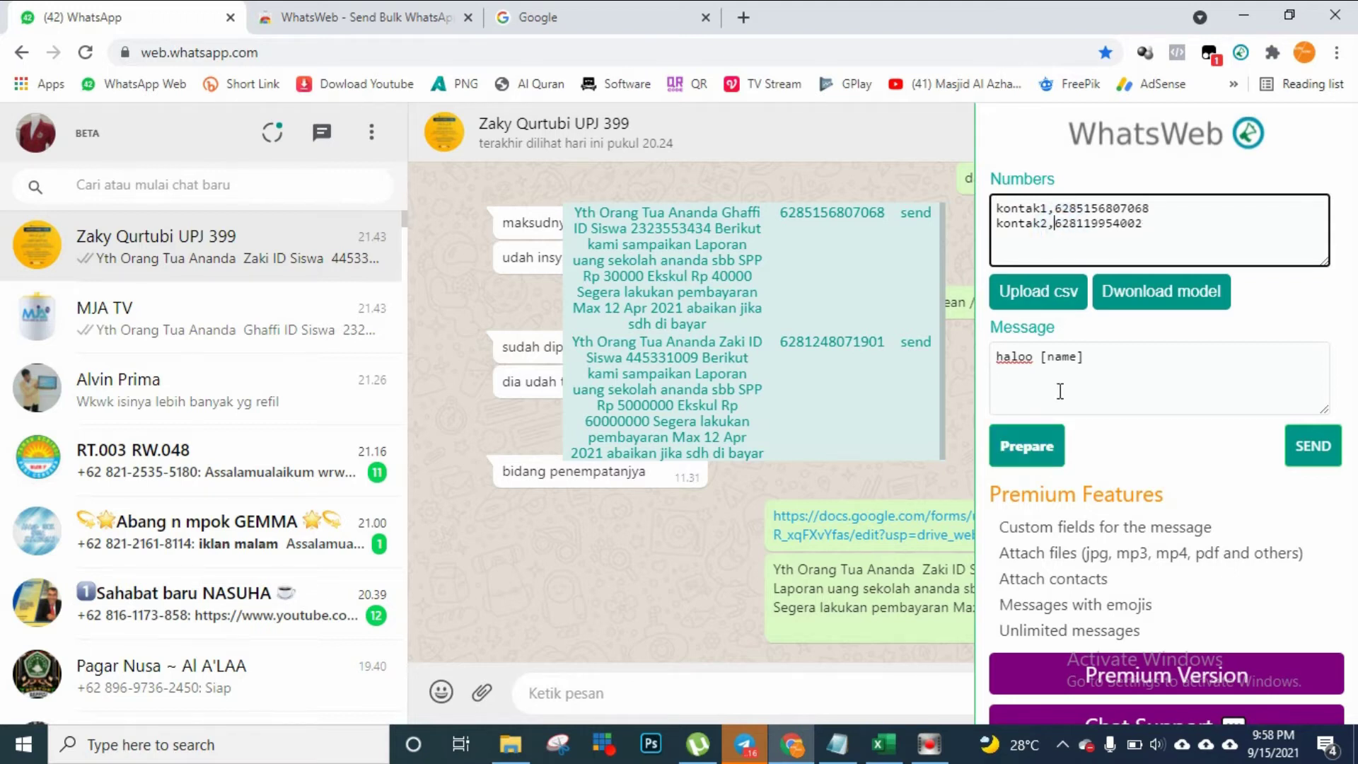
Extend the message to 'haloo [name] apa kabar'
click(1098, 360)
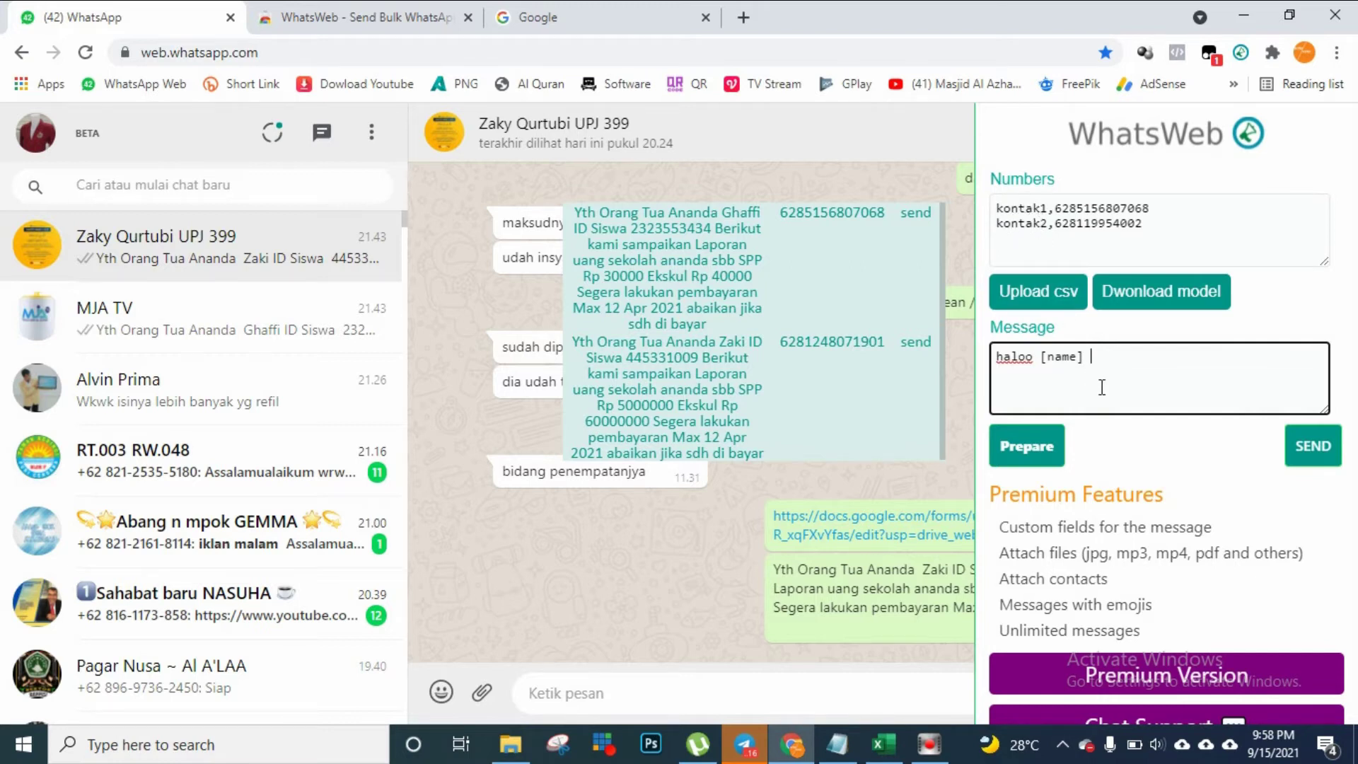
text(apakabar)
click(1116, 358)
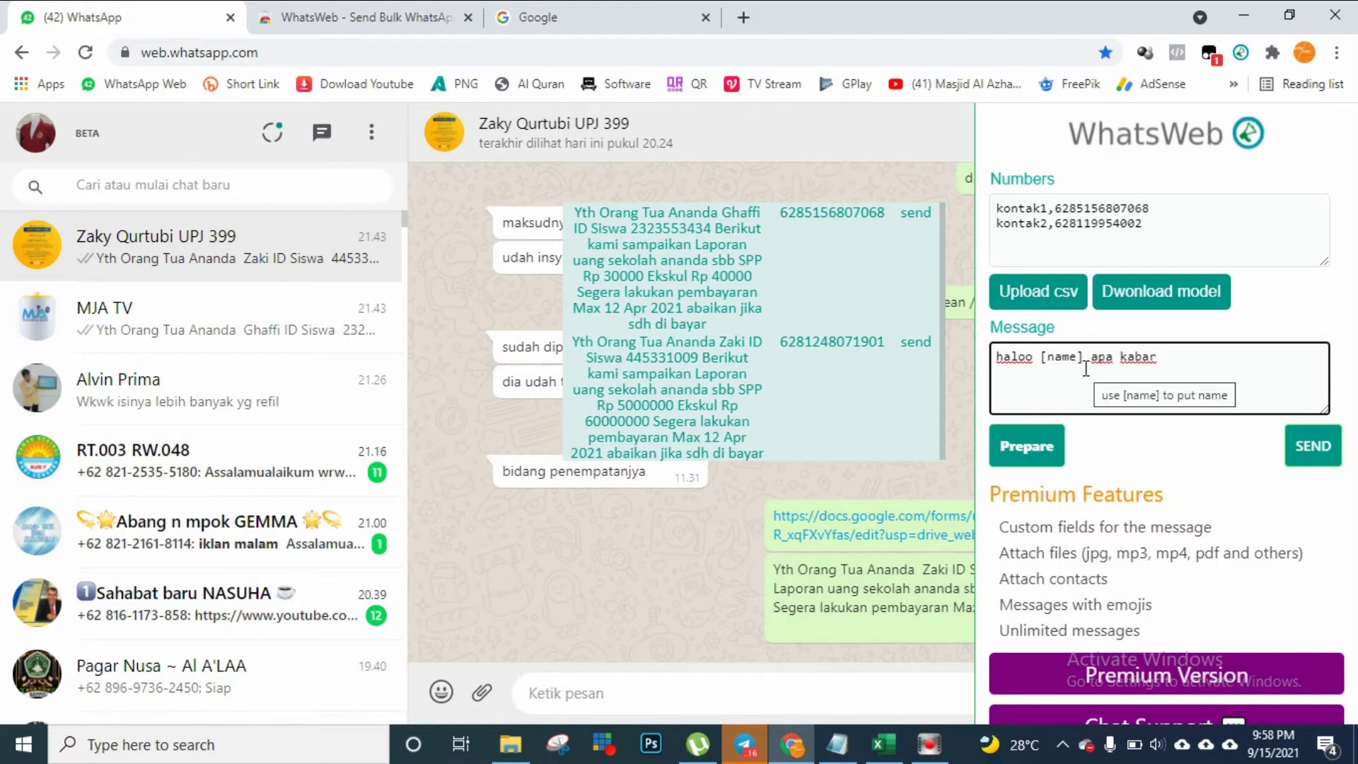
click(1182, 362)
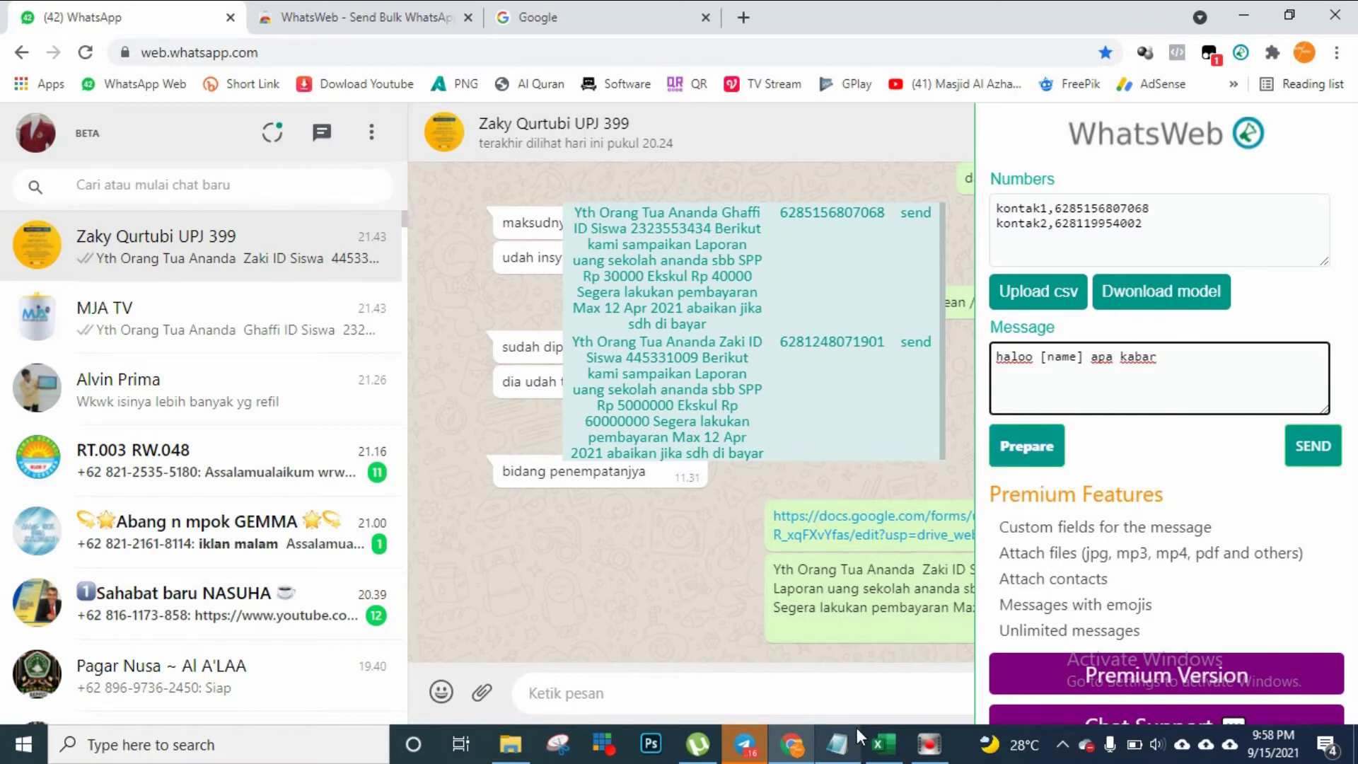
Check the Notepad notes, then prepare the send queue for kontak1 and kontak2
click(838, 742)
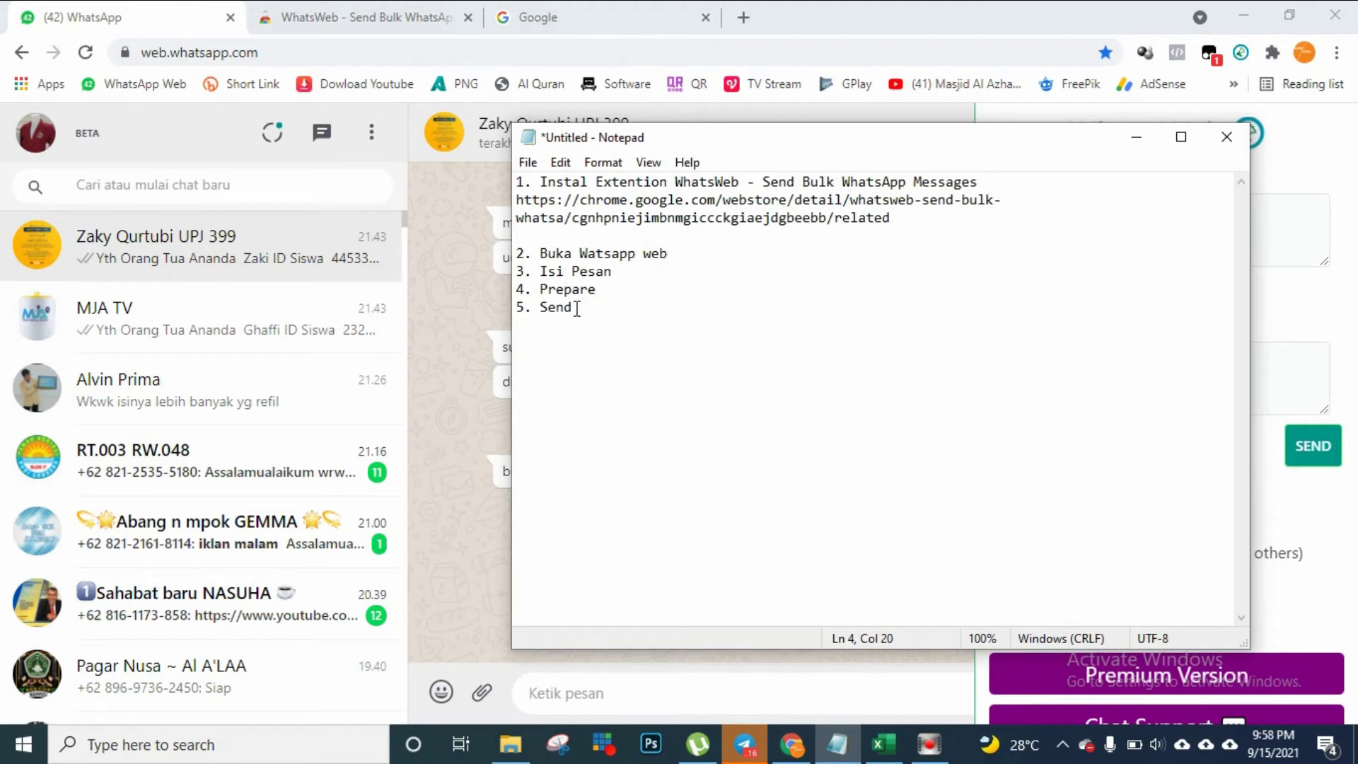
click(469, 498)
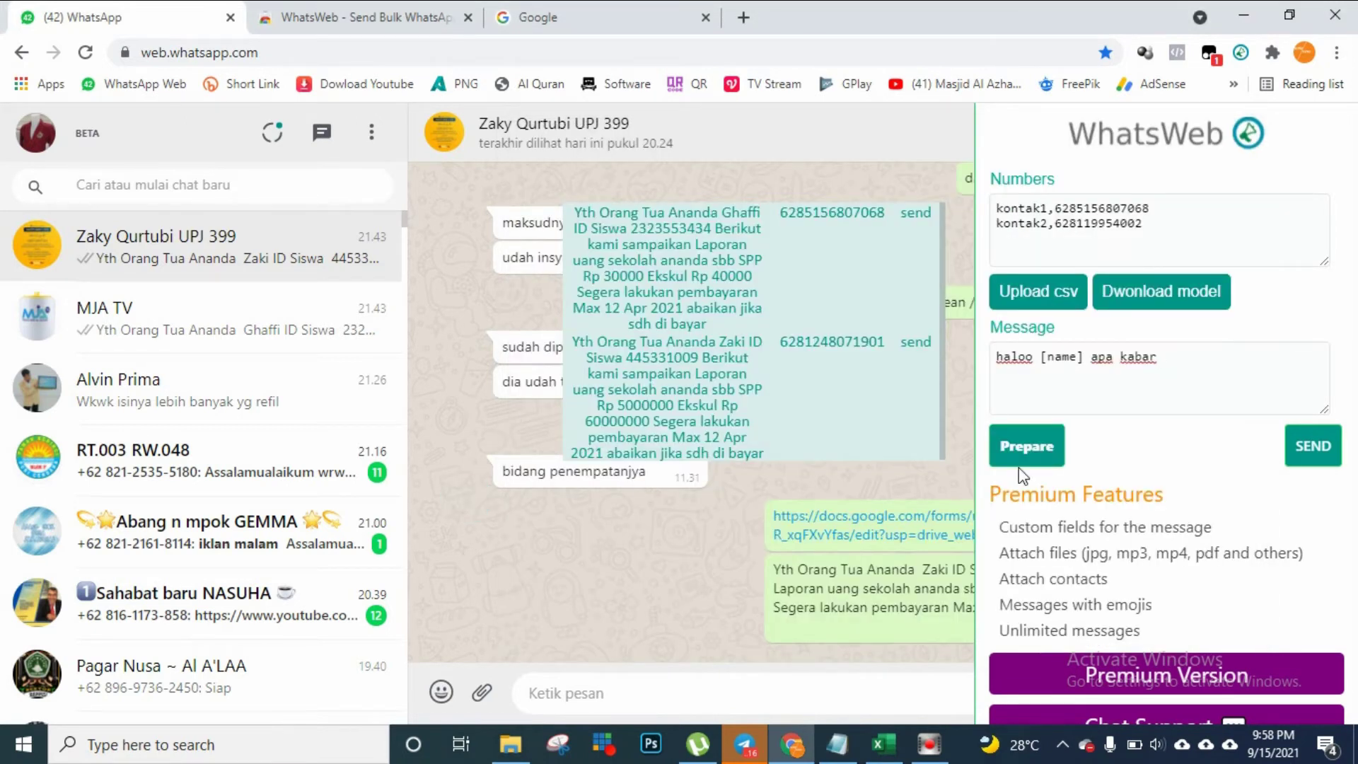
click(1027, 450)
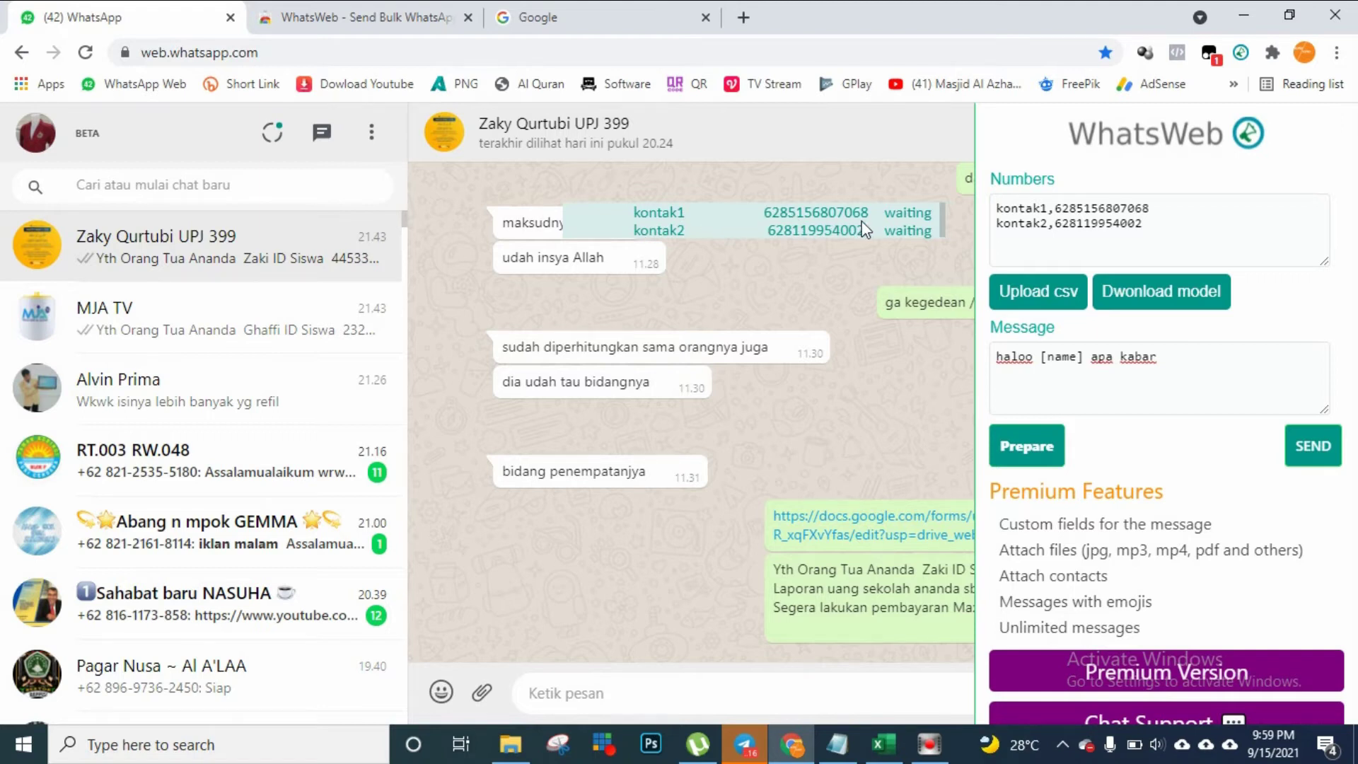
click(1059, 210)
drag(1058, 210, 1069, 211)
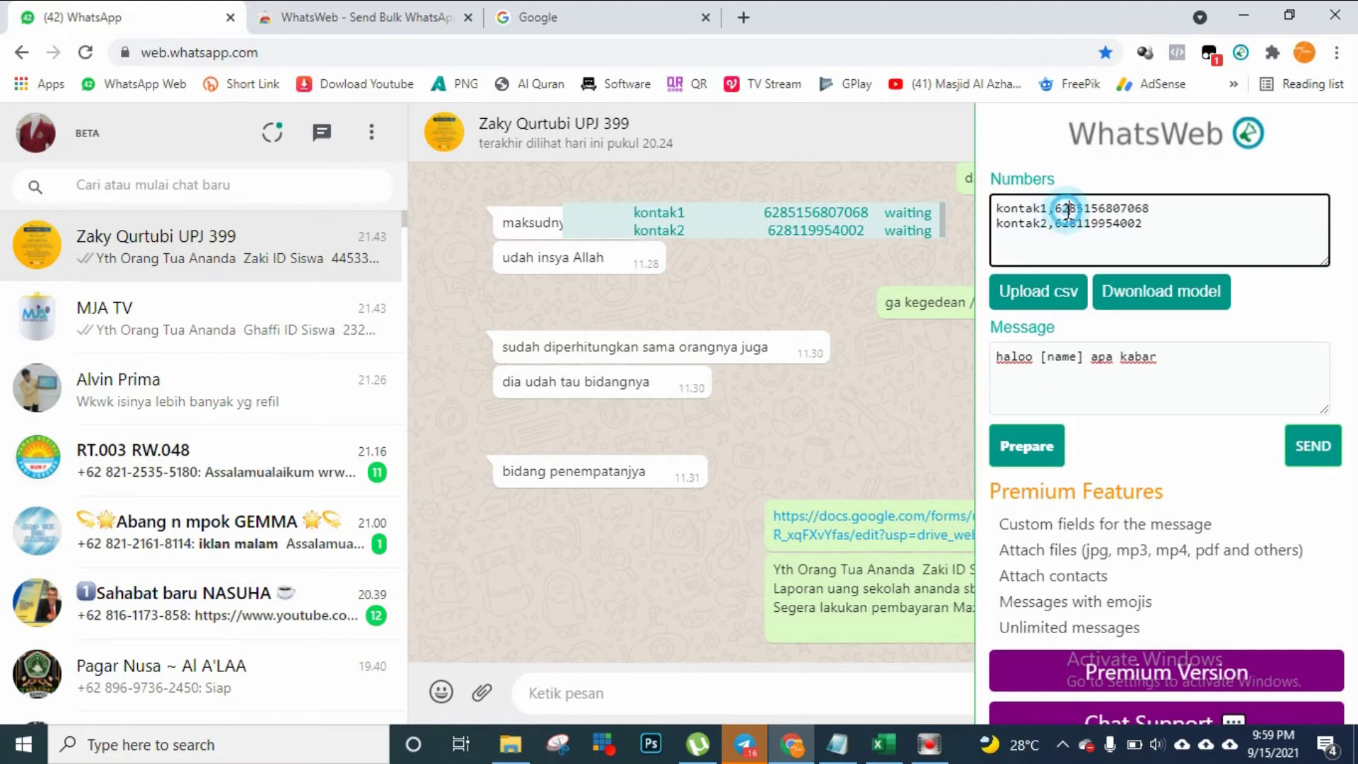
key(BackSpace)
text(0)
click(1027, 450)
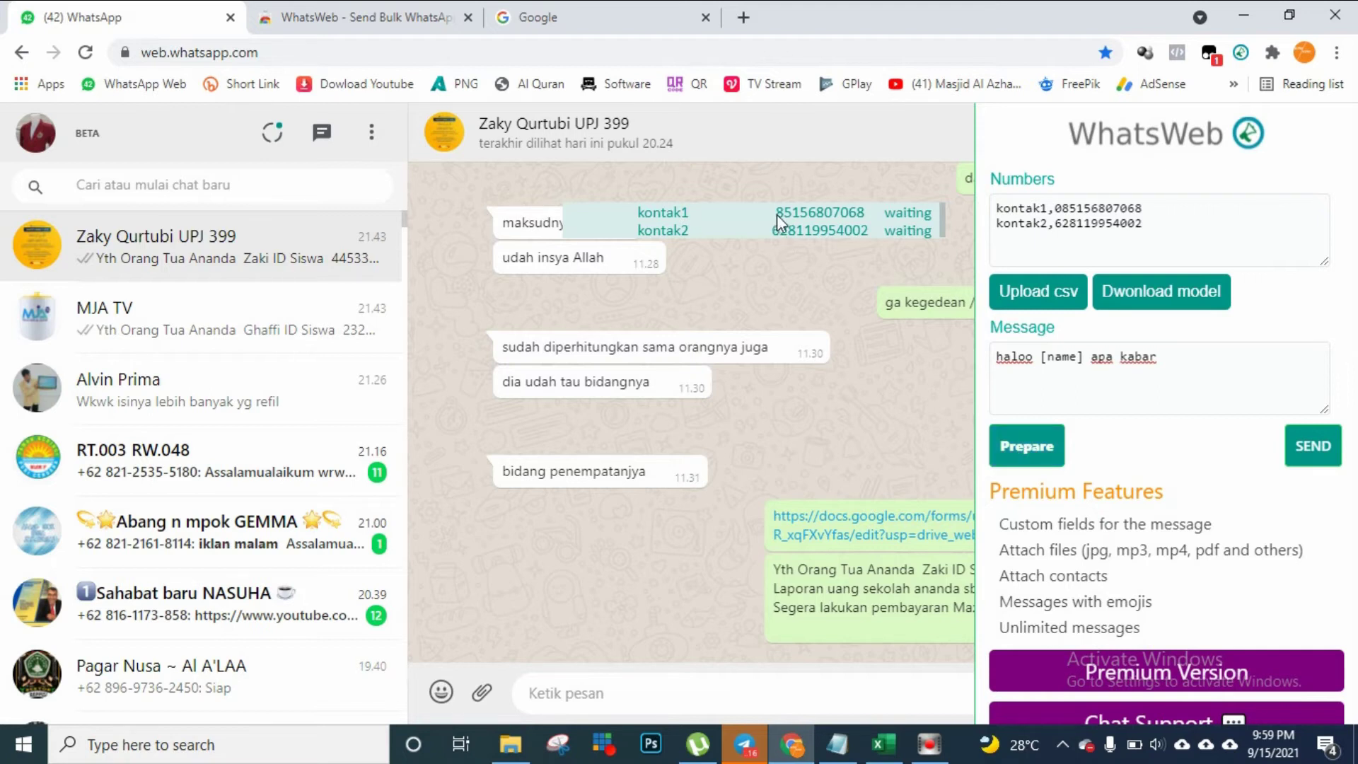
click(1062, 208)
key(BackSpace)
text(6)
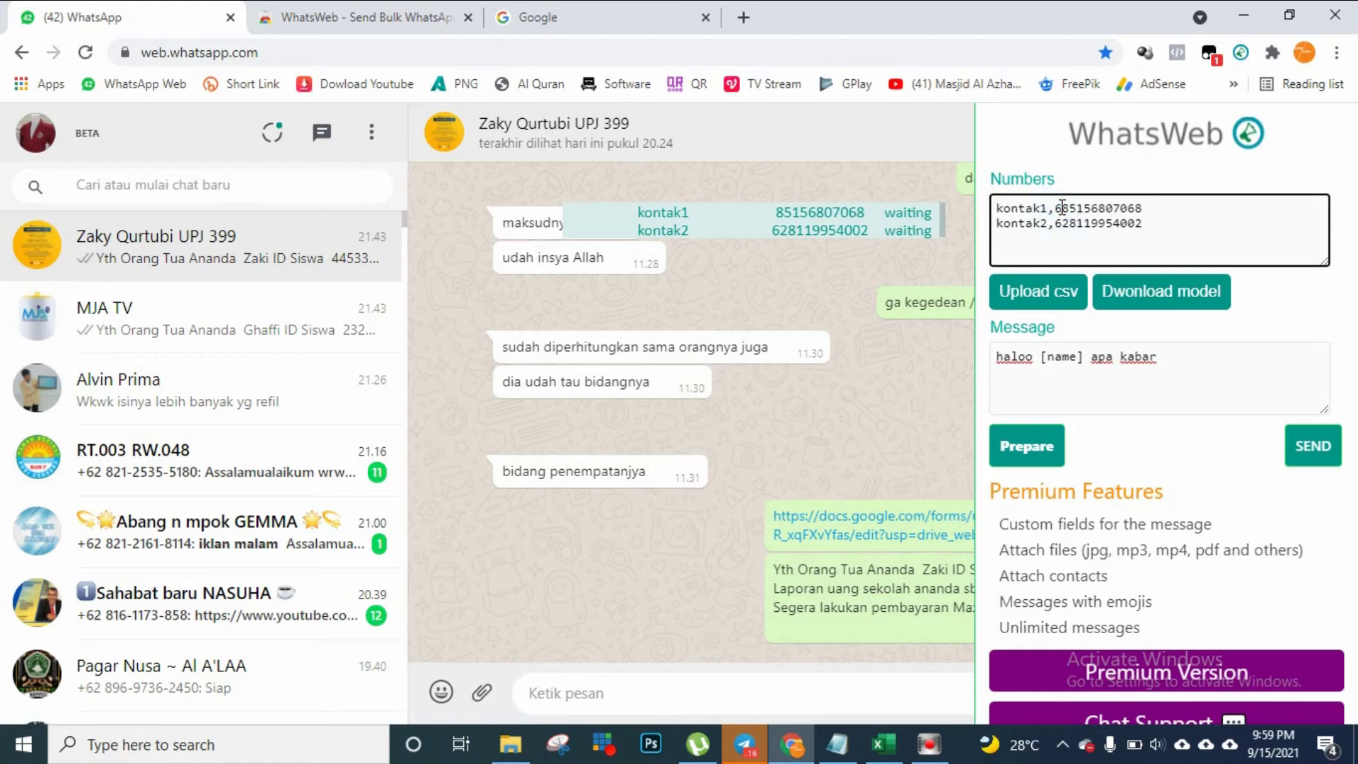
text(2)
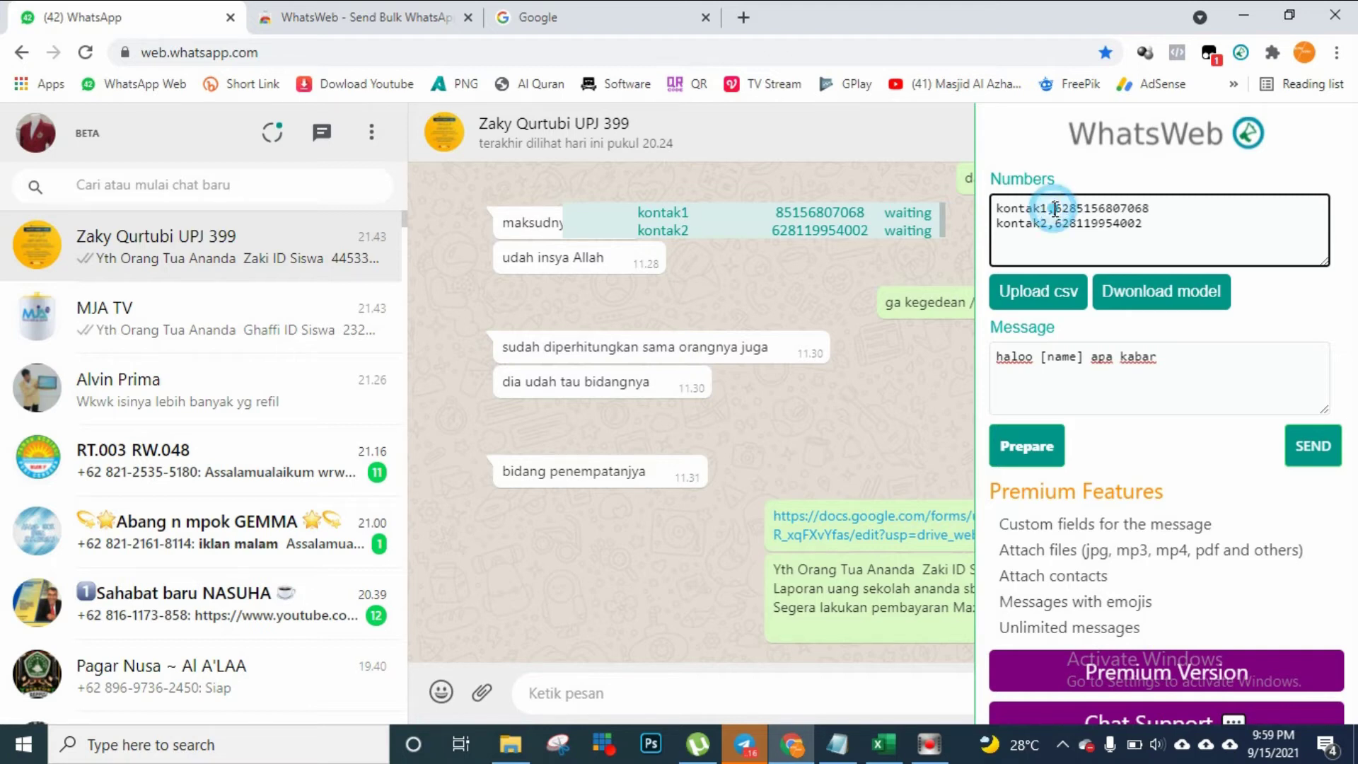
key(BackSpace)
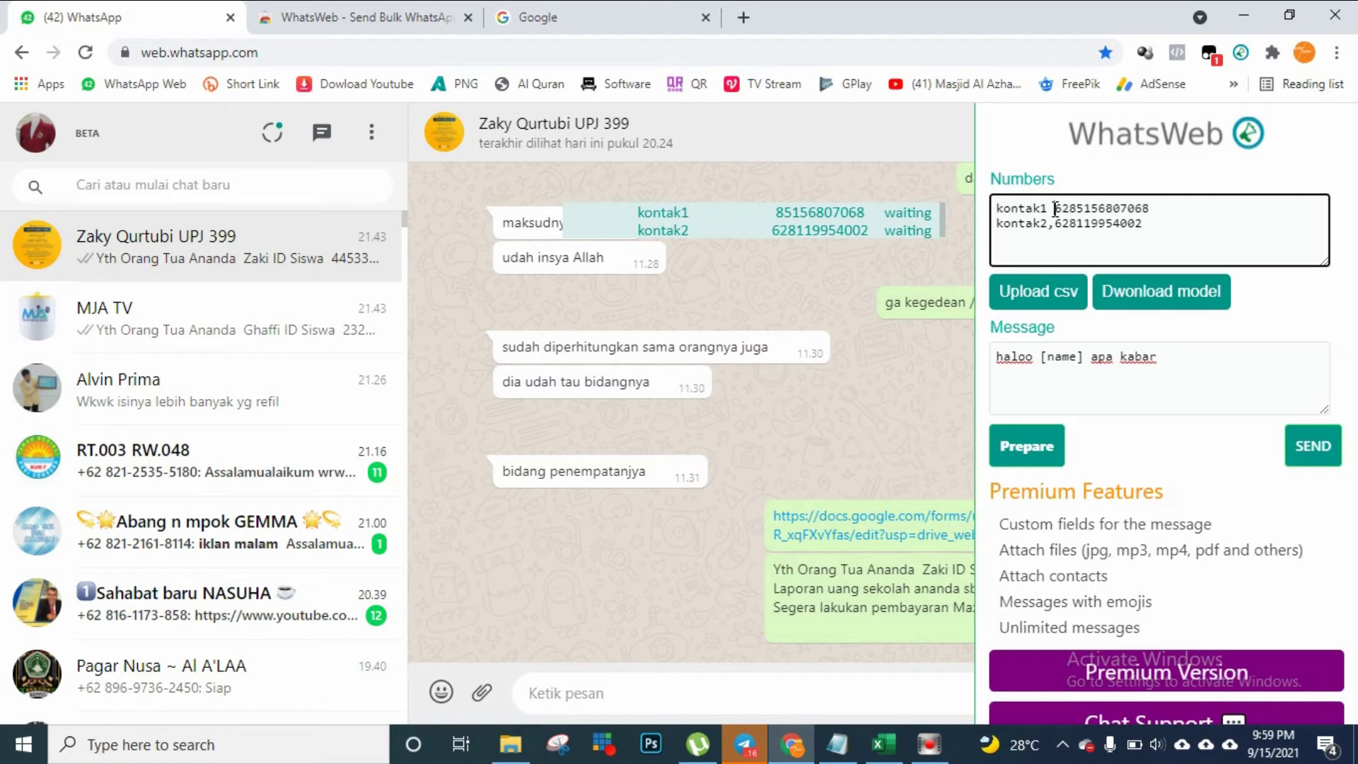
click(1037, 453)
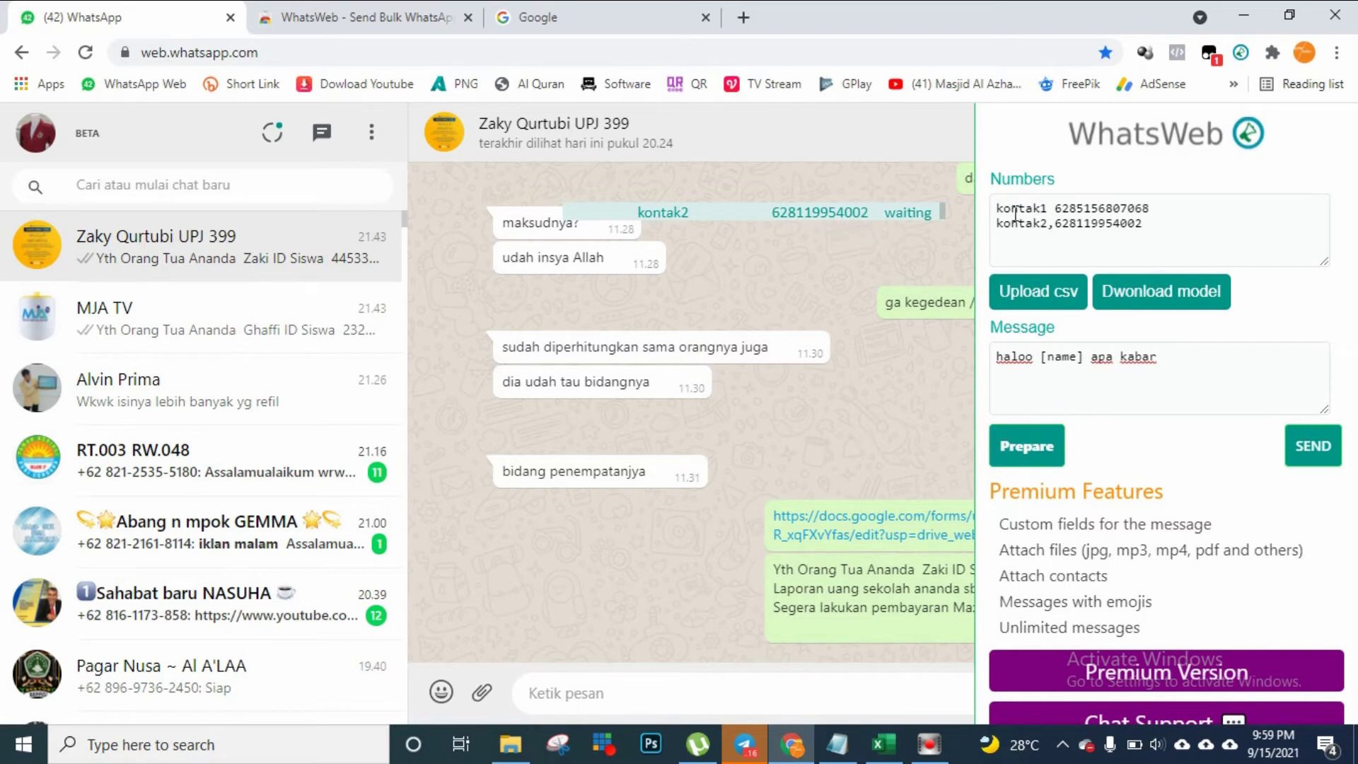
click(1056, 210)
key(BackSpace)
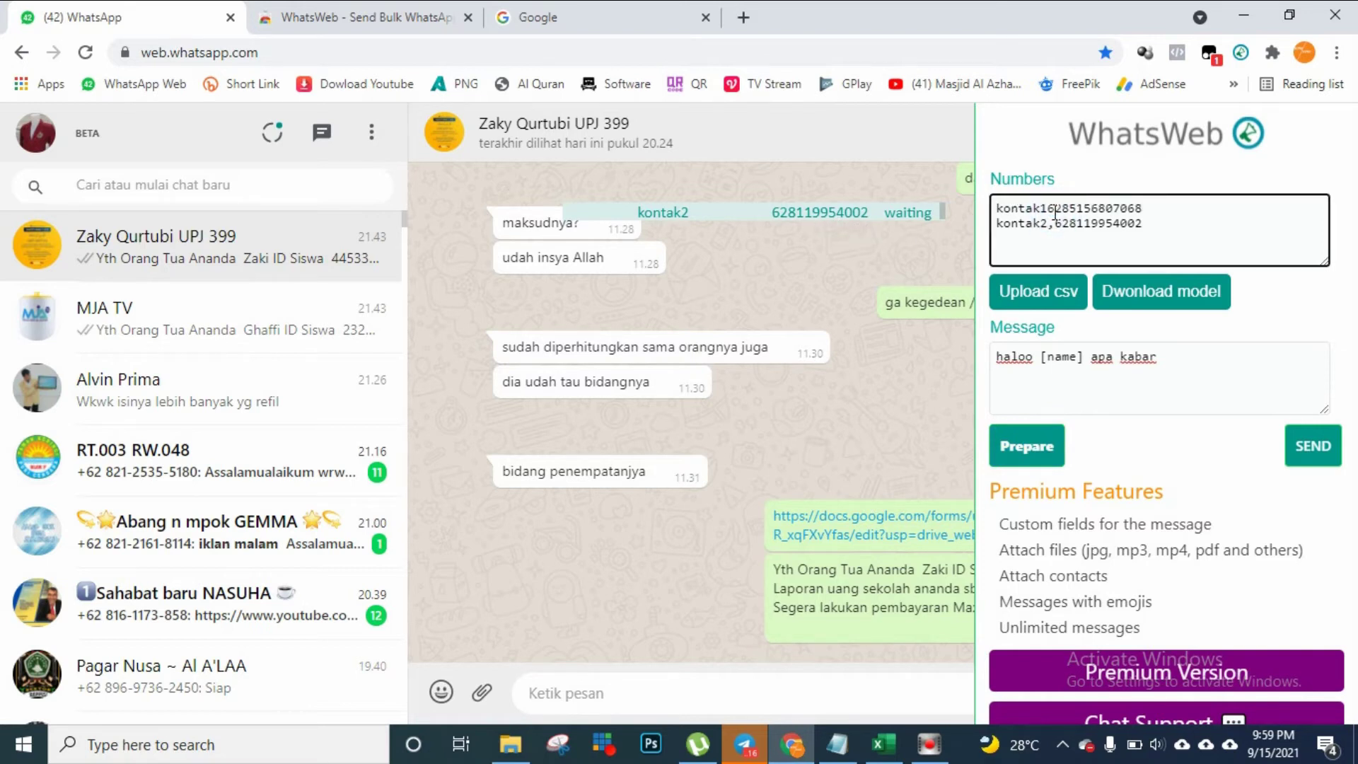
text(,)
key(BackSpace)
click(1038, 459)
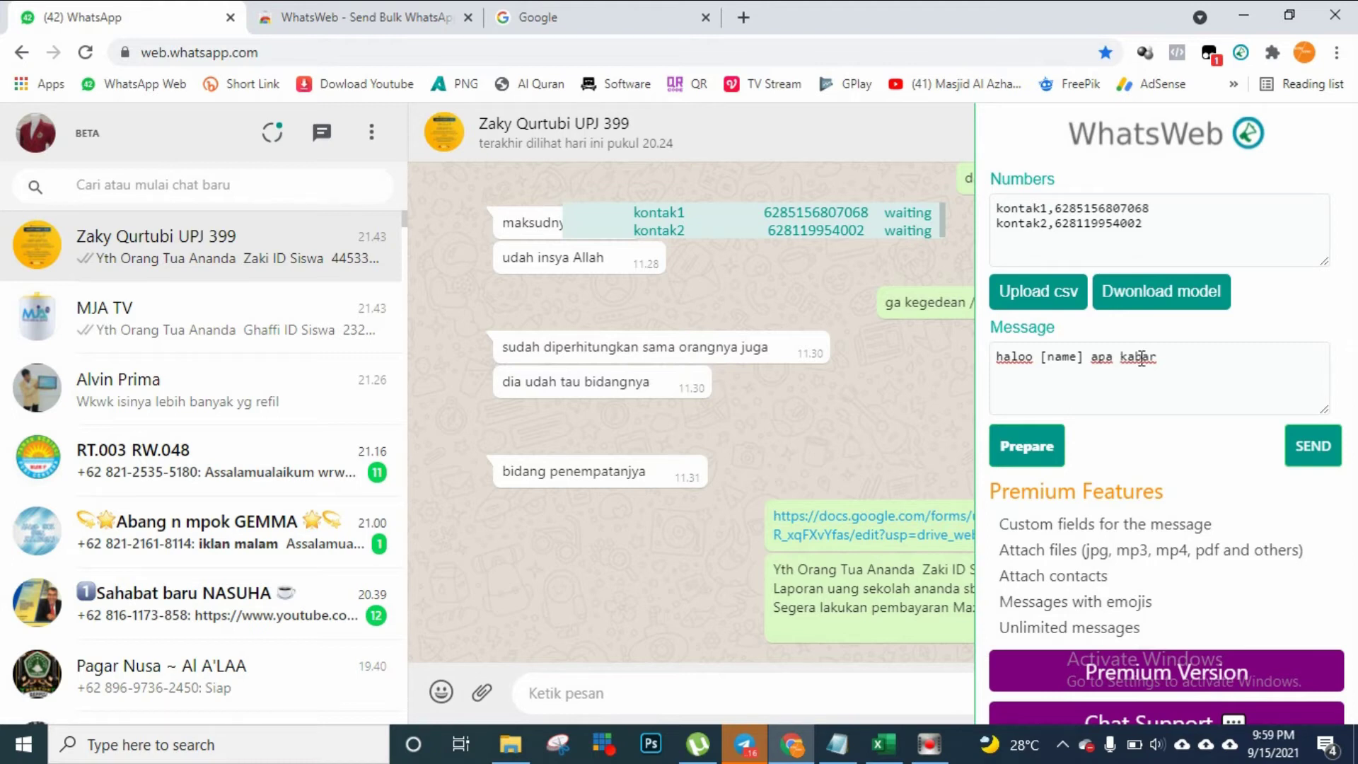
Send the greeting to kontak1 and kontak2, verify it in the MJA TV chat, and reopen WhatsWeb
click(1316, 447)
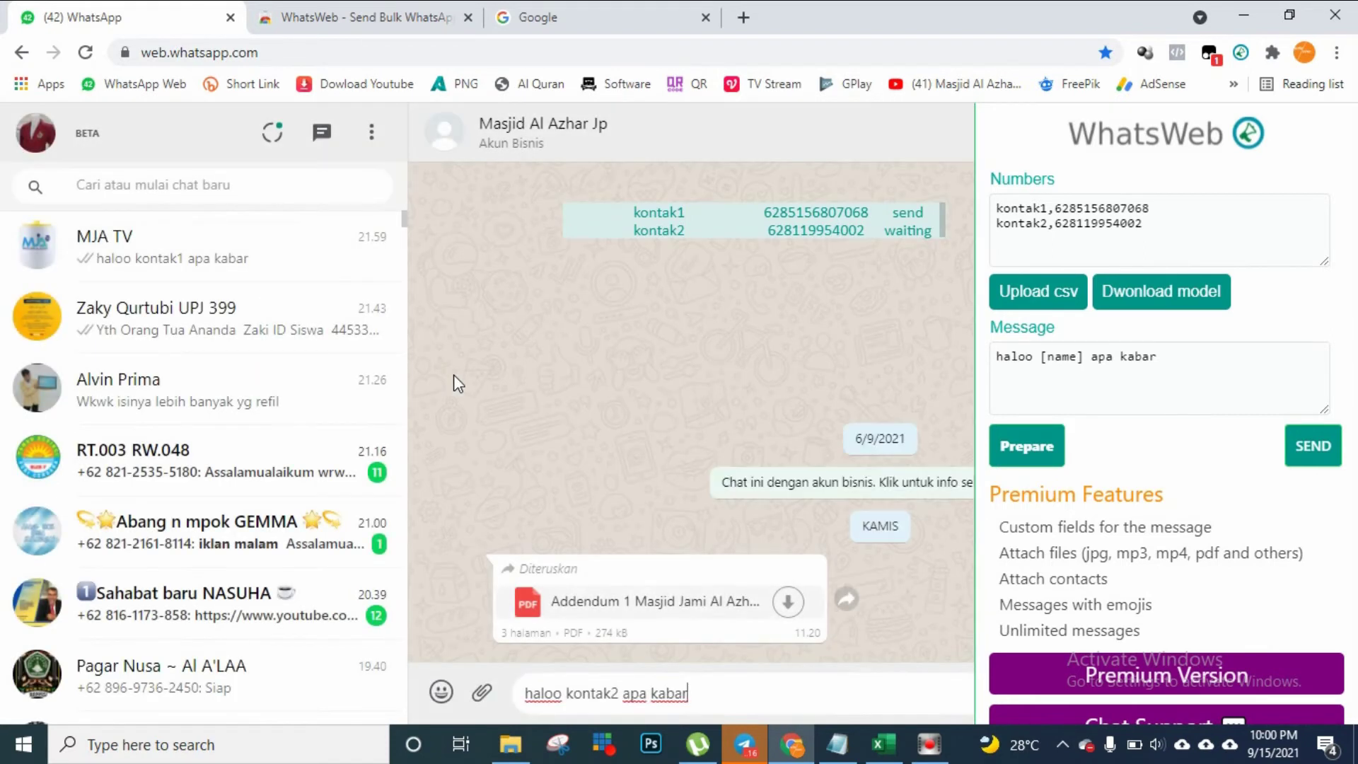
click(1241, 53)
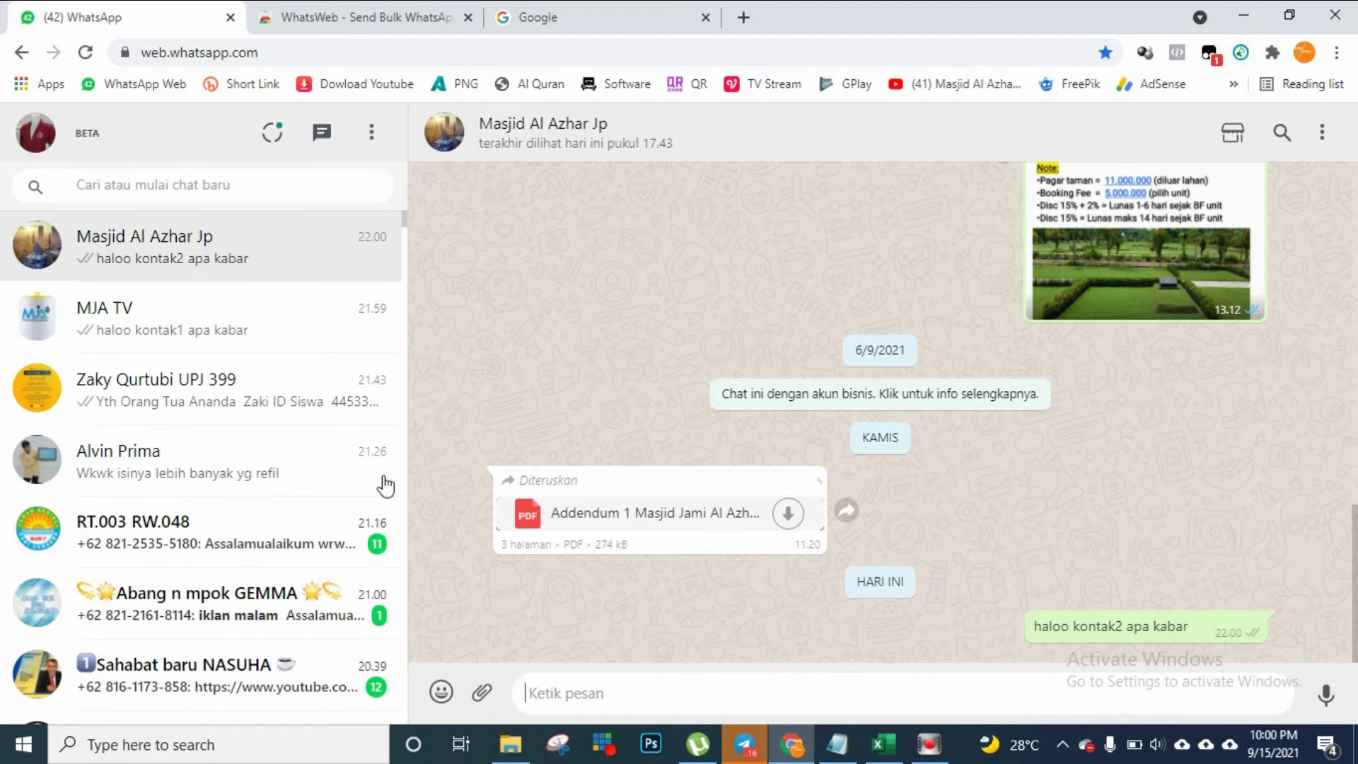
click(201, 331)
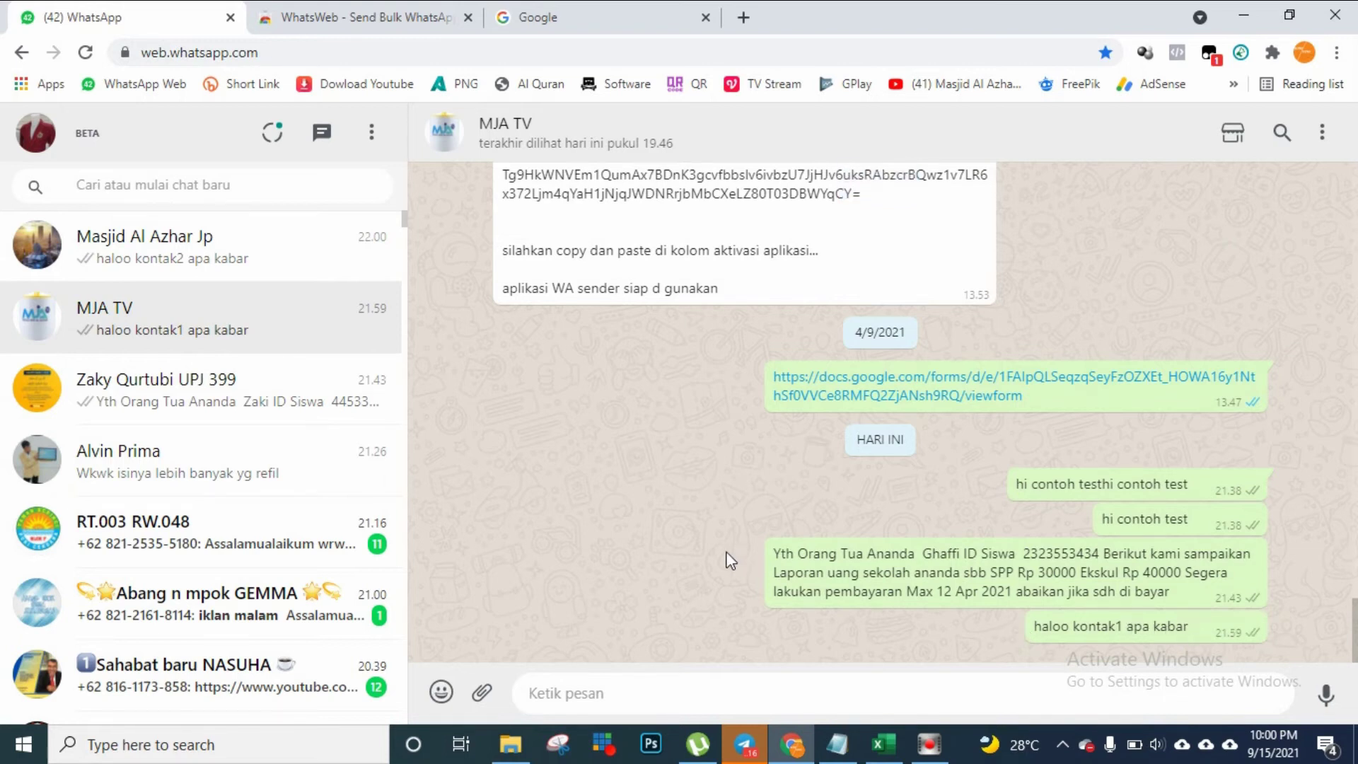
click(1240, 54)
click(1213, 220)
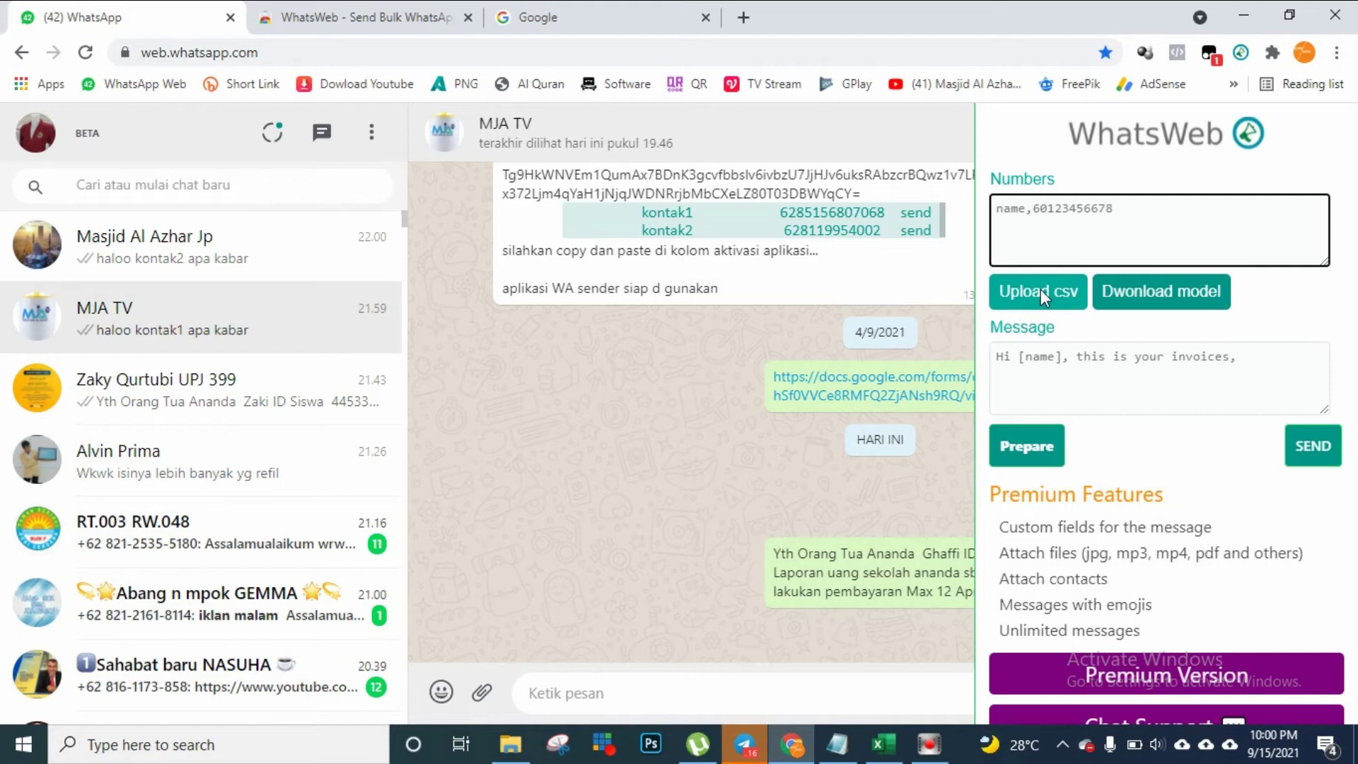
click(1083, 227)
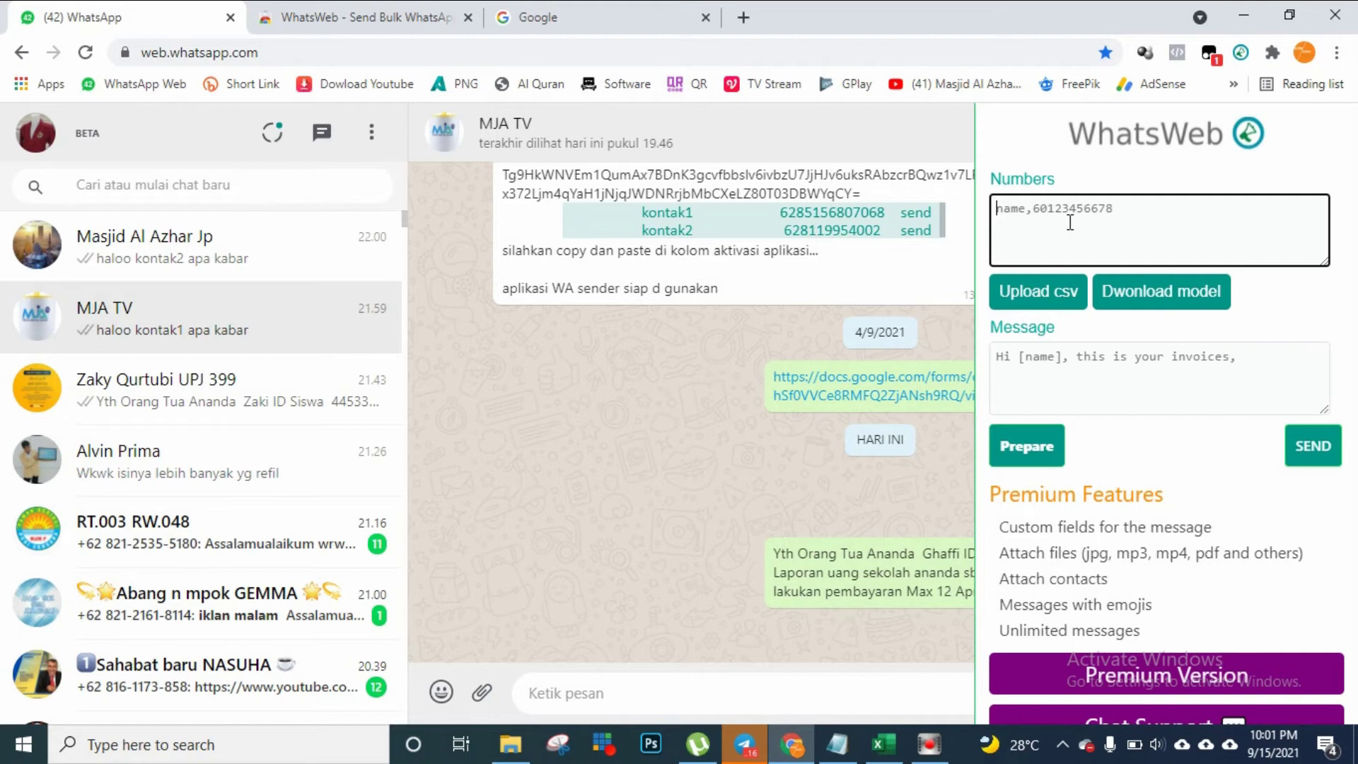
click(1032, 299)
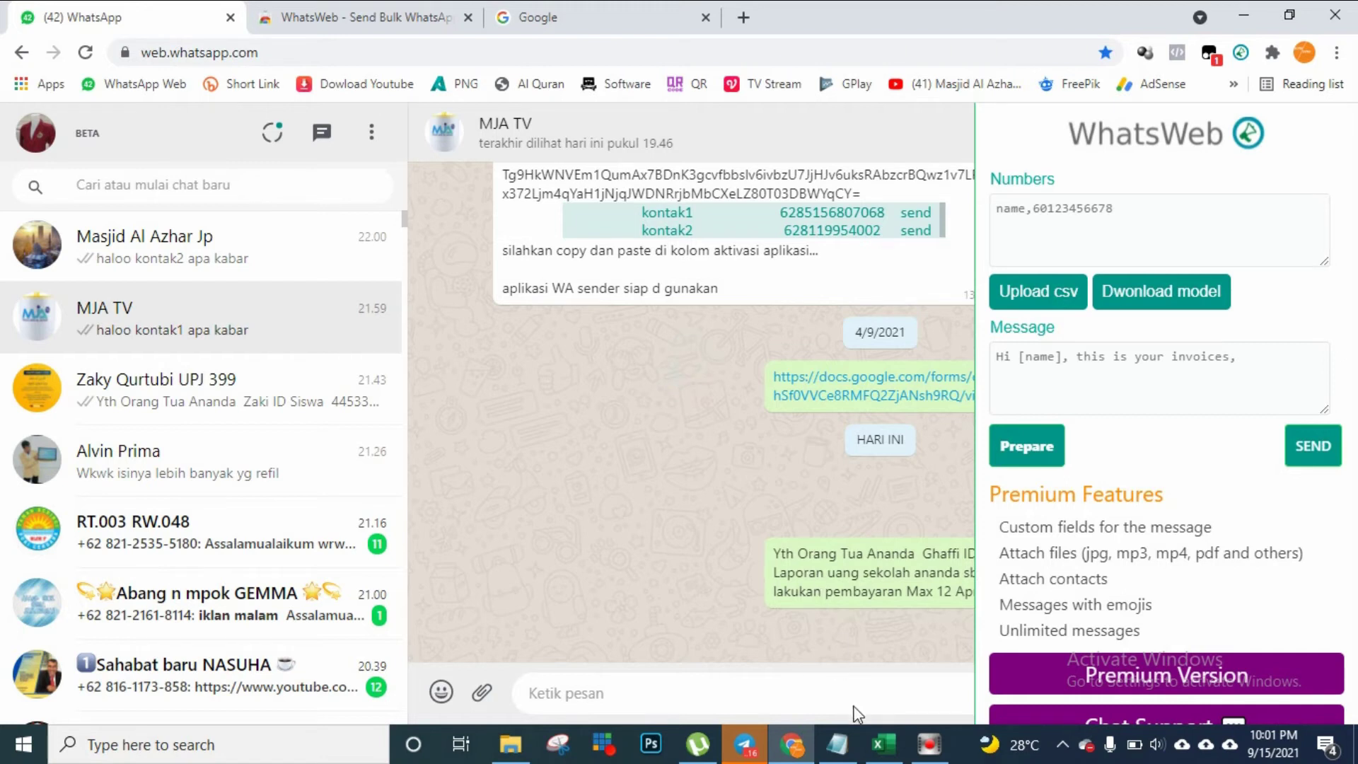
Switch to Excel and review the DATA headers Nama, ID Siswa, SPP and Ekskull
click(884, 746)
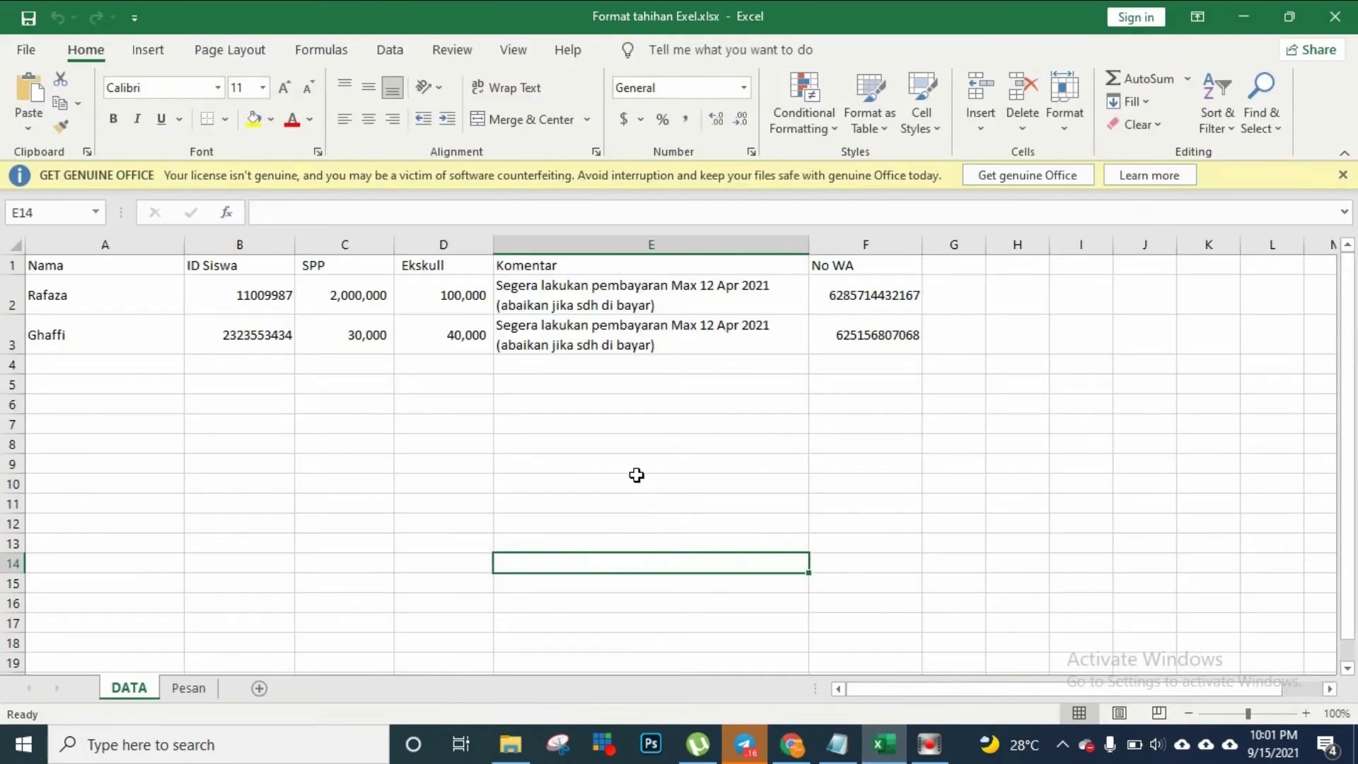
click(638, 479)
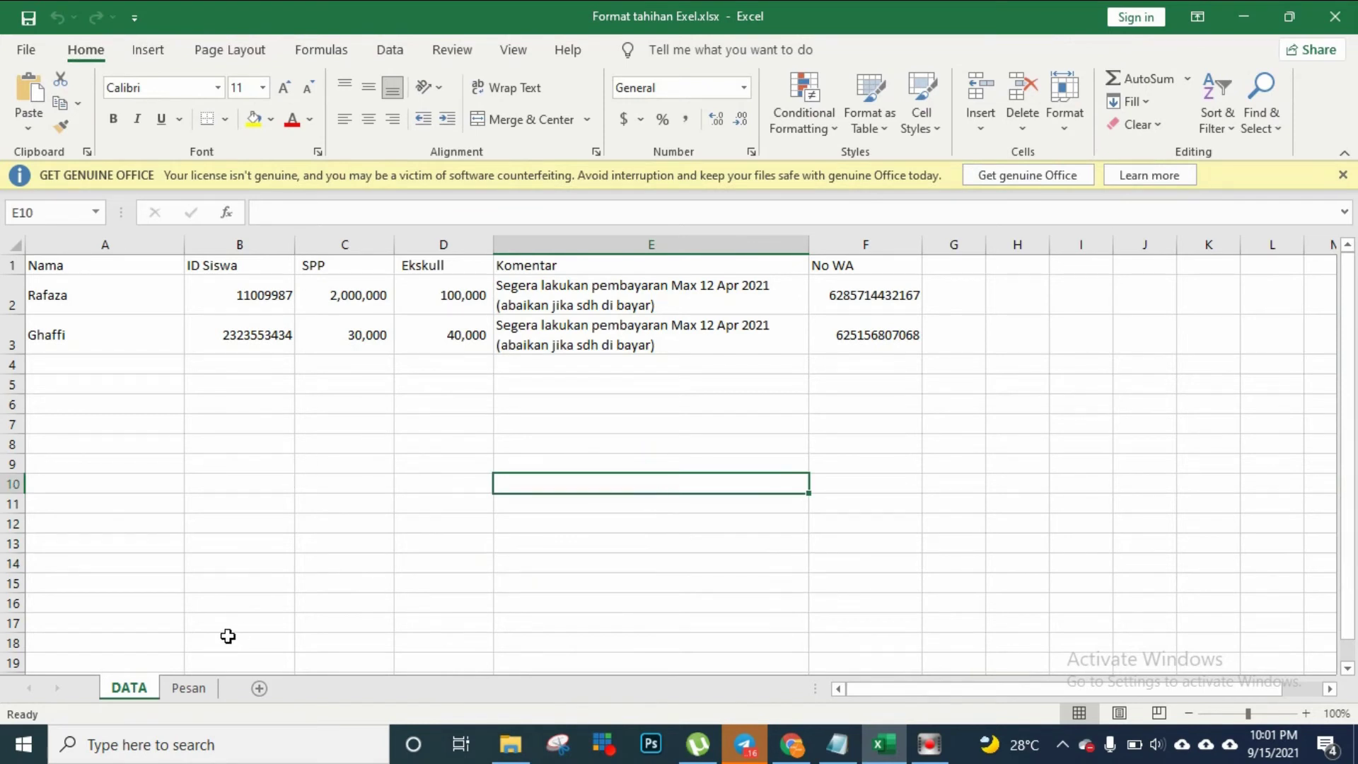
click(77, 266)
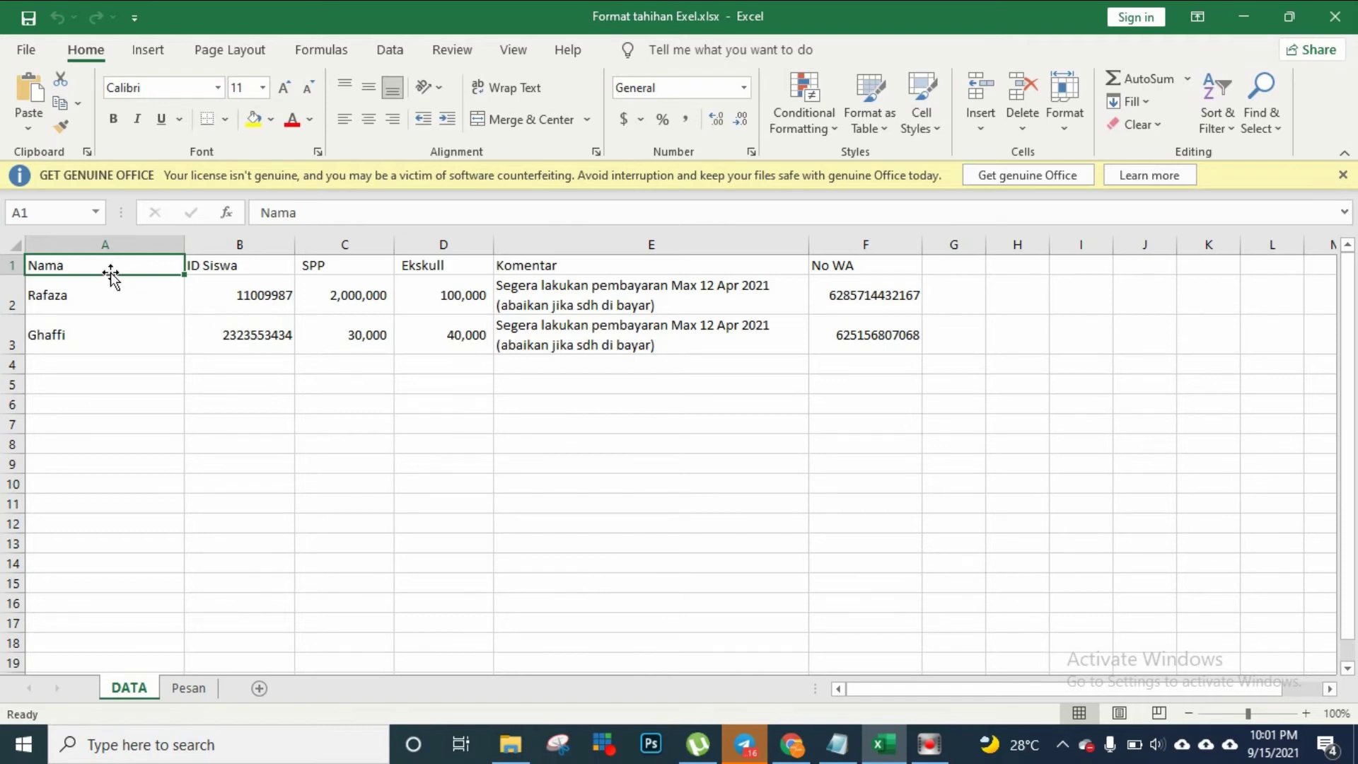
click(225, 271)
click(323, 272)
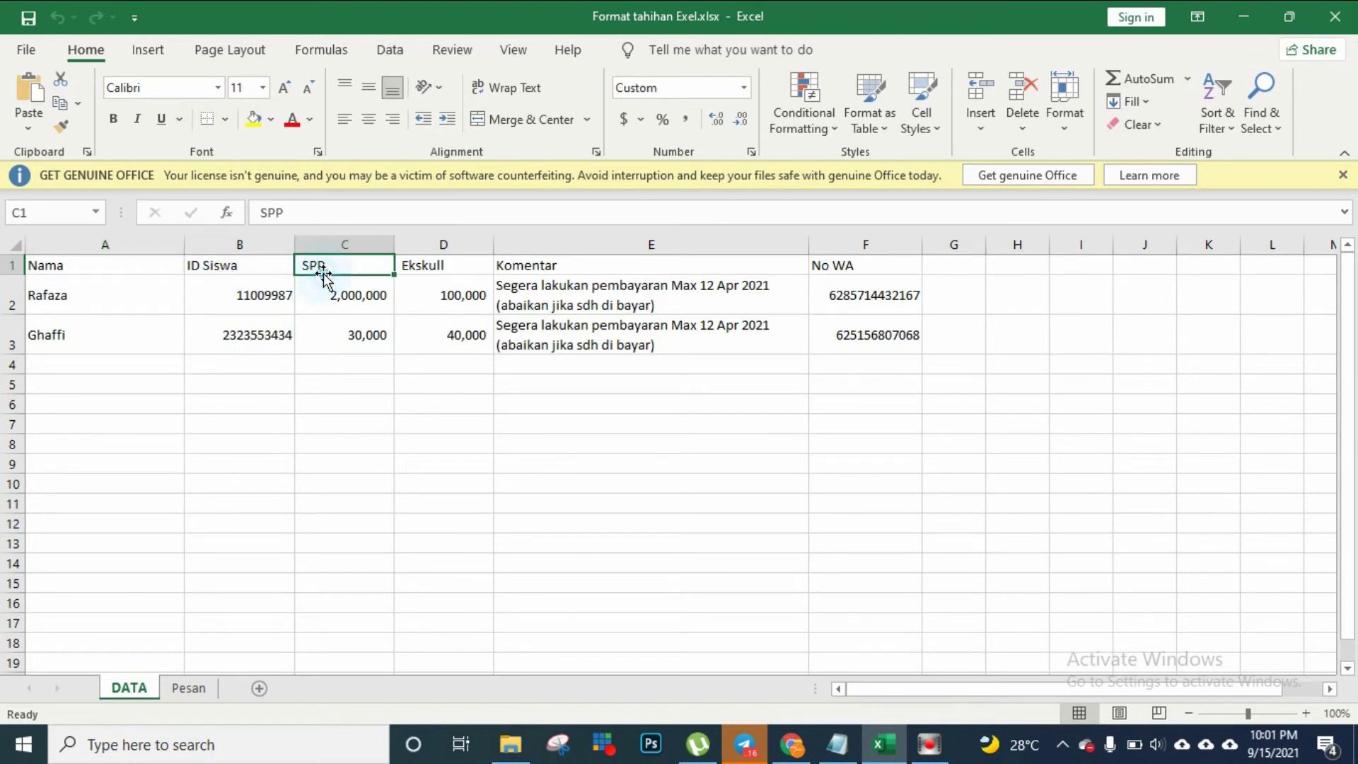
click(418, 268)
click(339, 269)
click(439, 271)
click(519, 277)
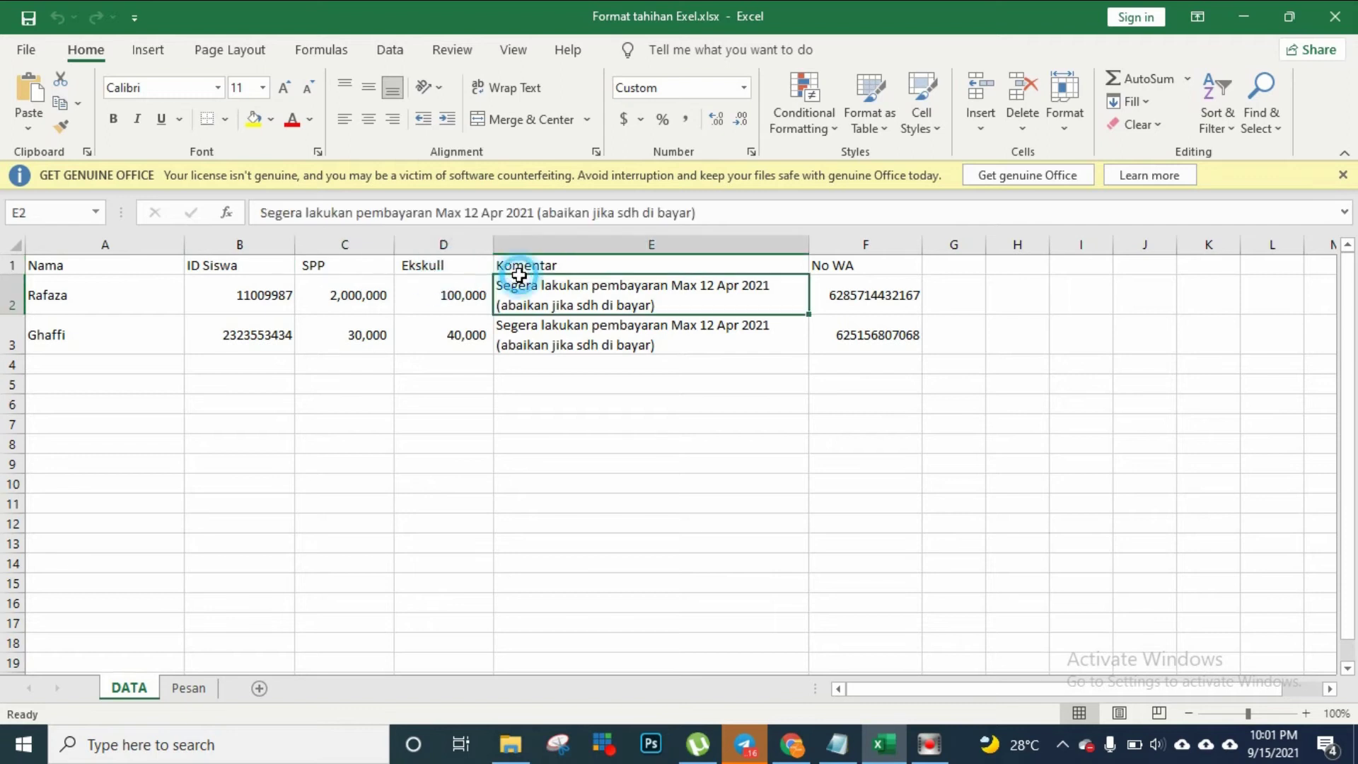
click(252, 280)
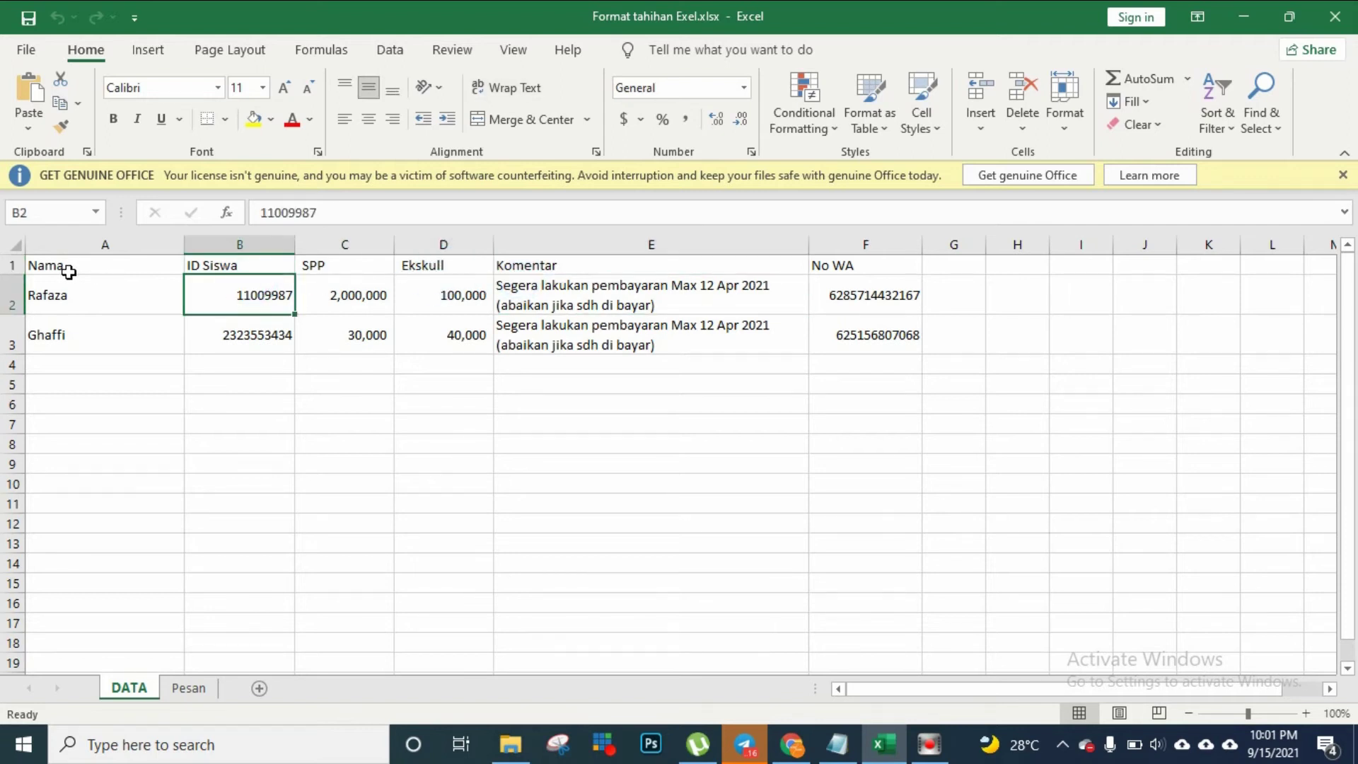
click(67, 267)
click(223, 267)
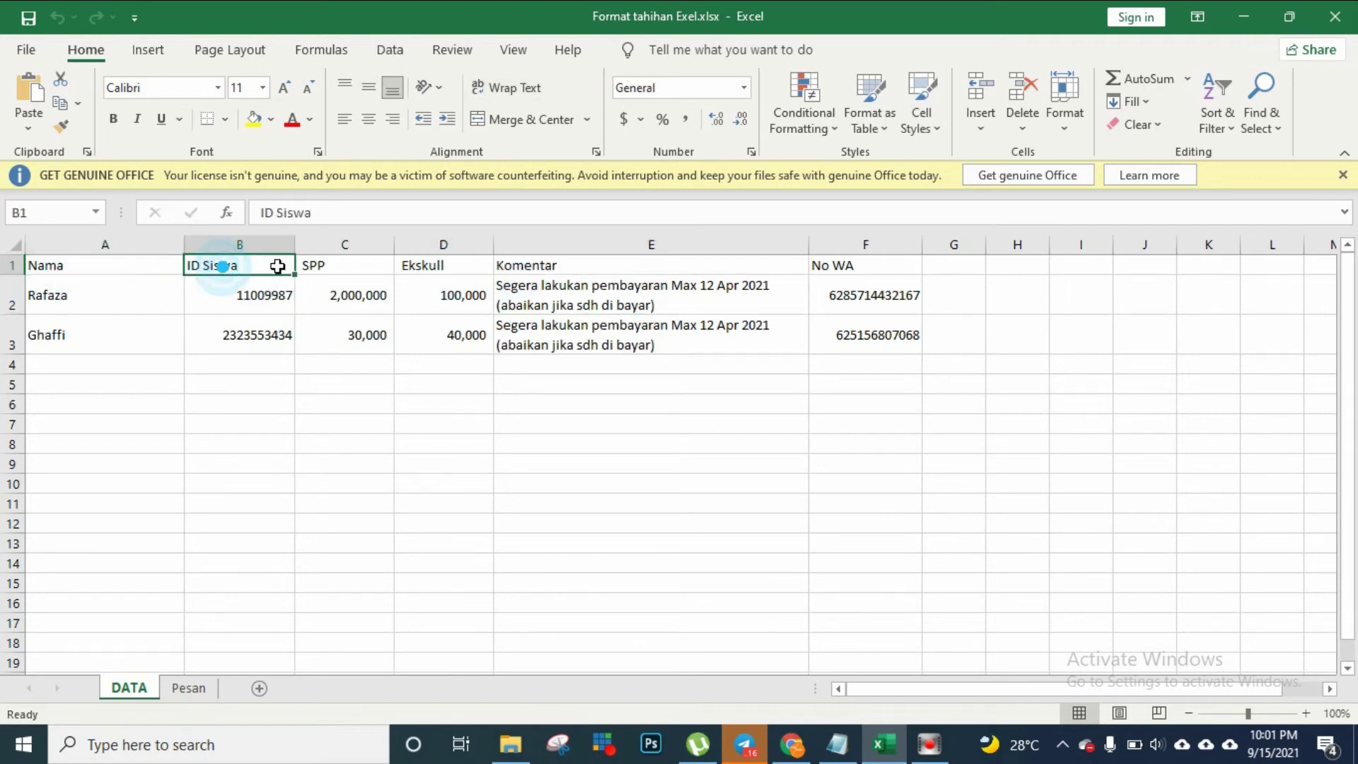
click(334, 268)
click(429, 268)
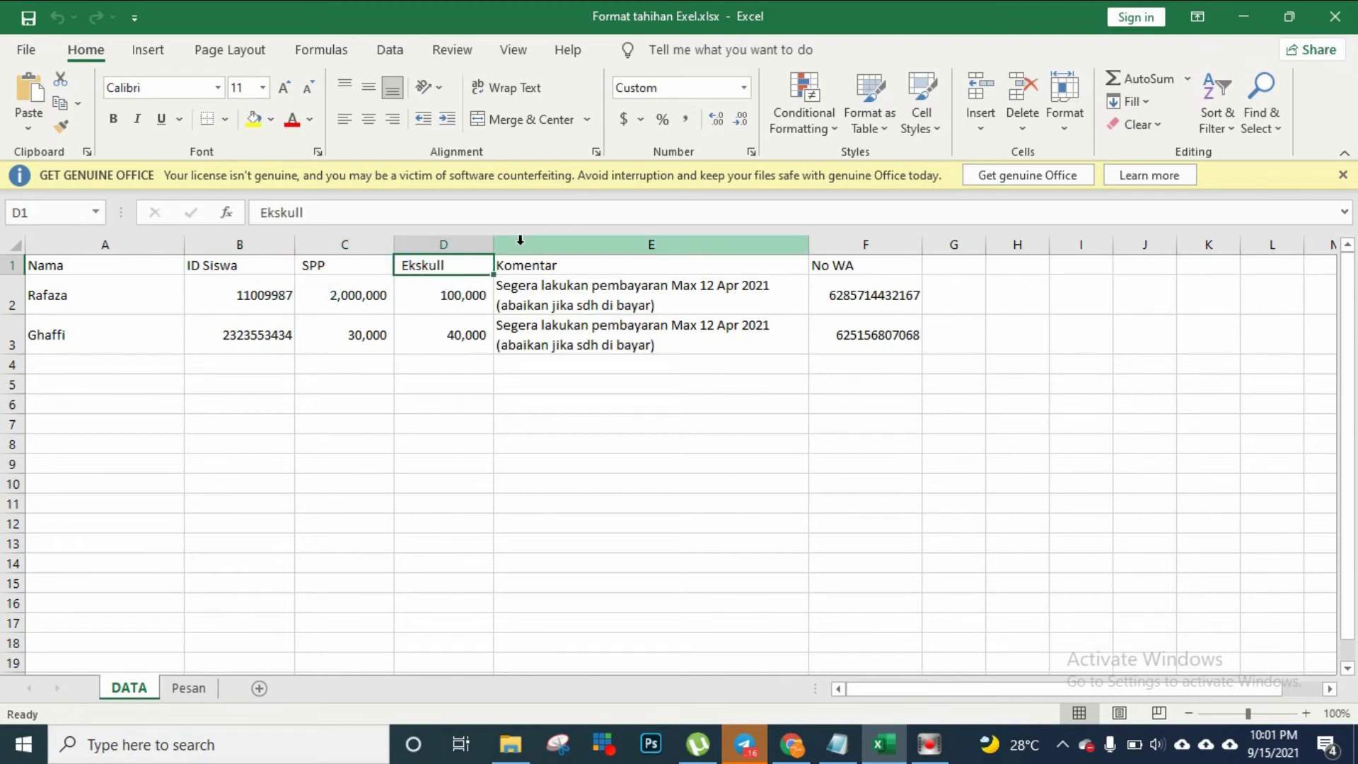
Insert a blank column before Komentar, then delete it again
right_click(521, 241)
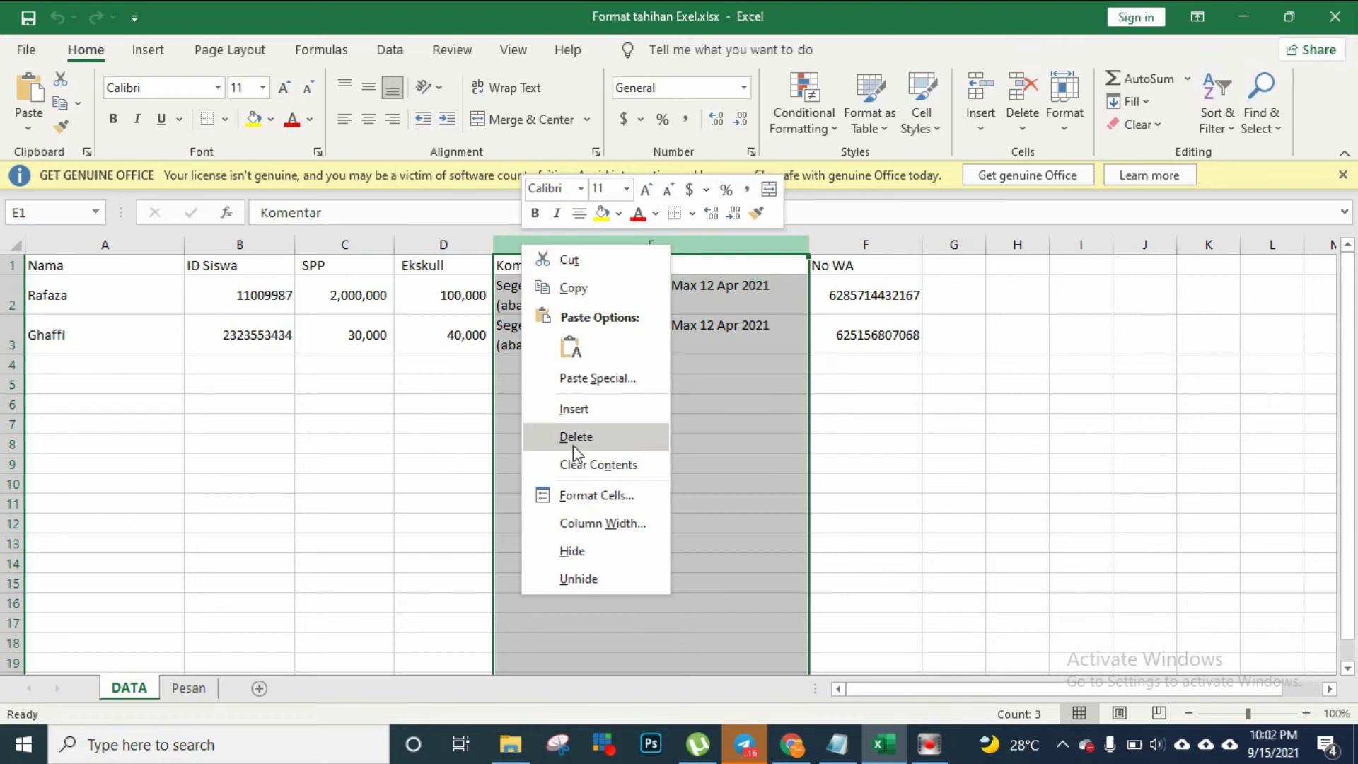
click(574, 409)
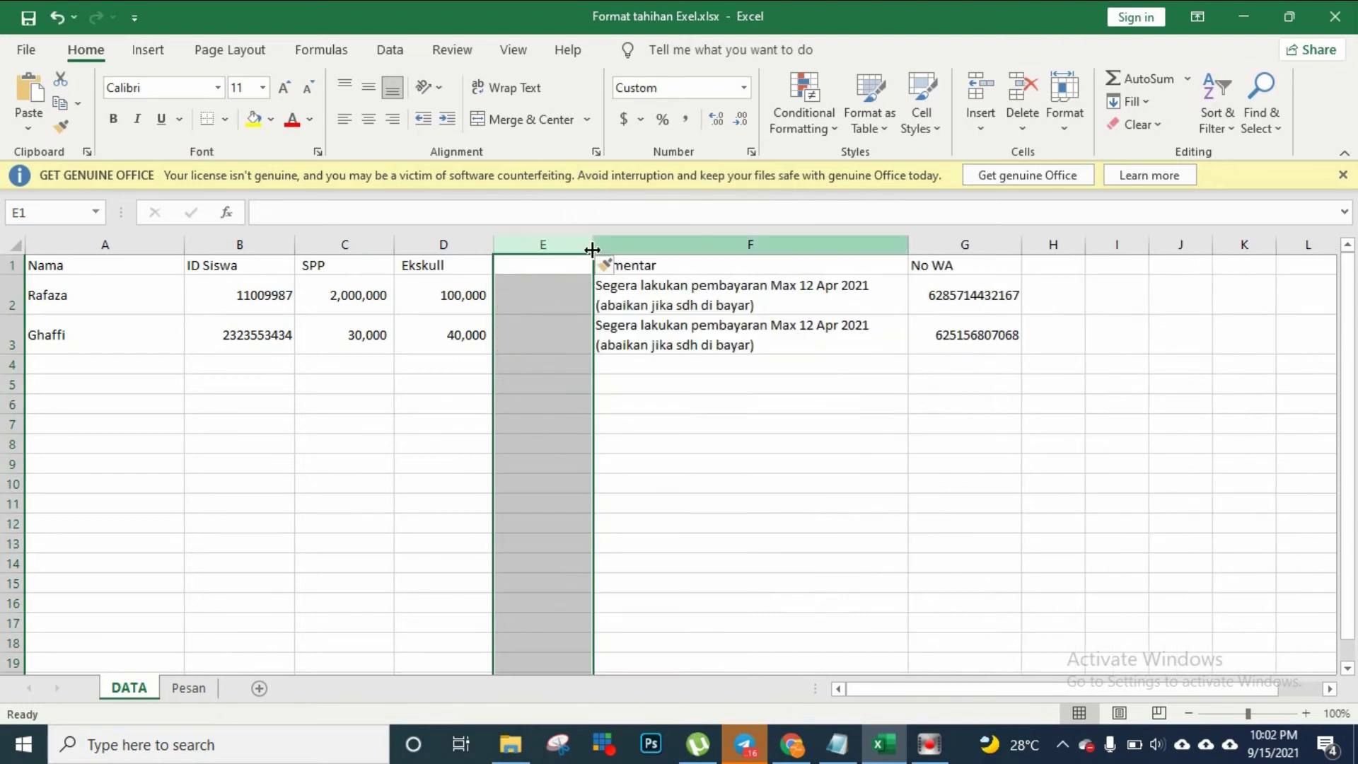
right_click(559, 242)
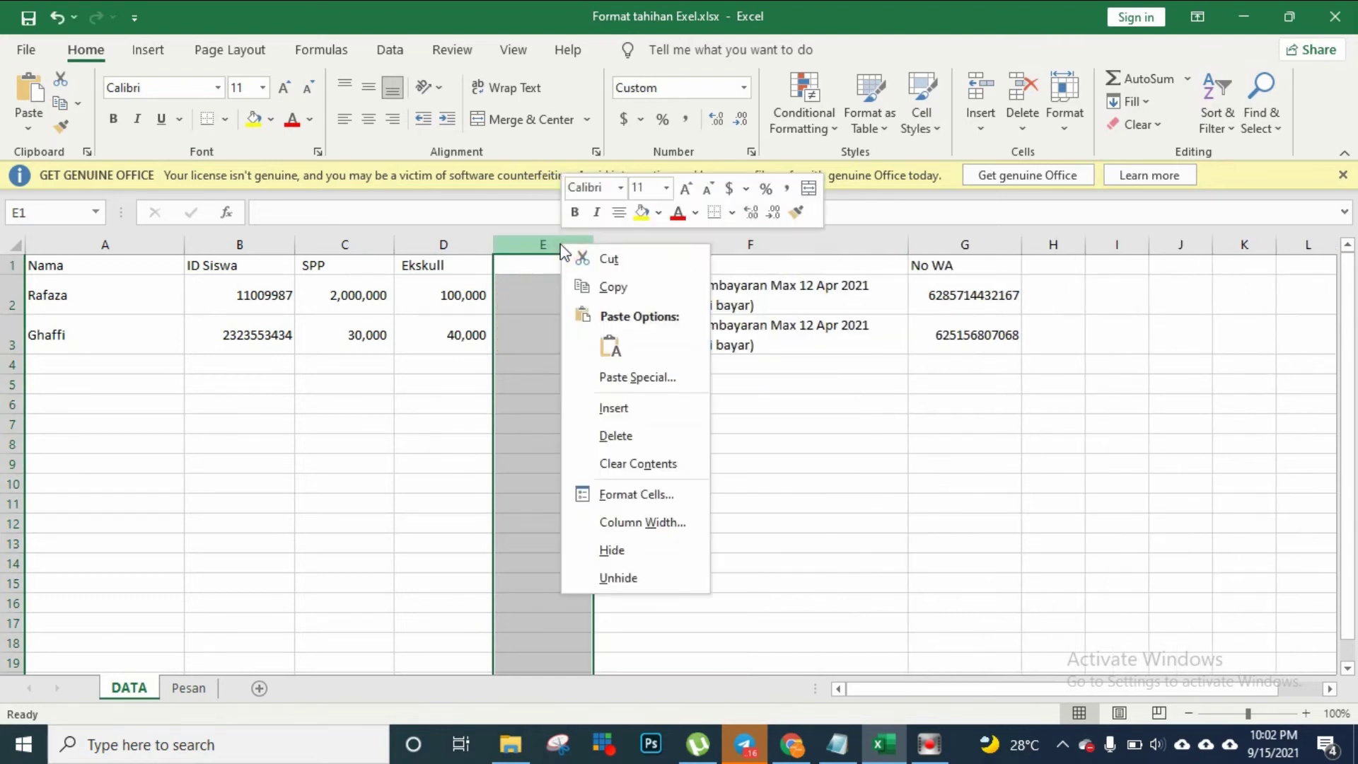
click(613, 438)
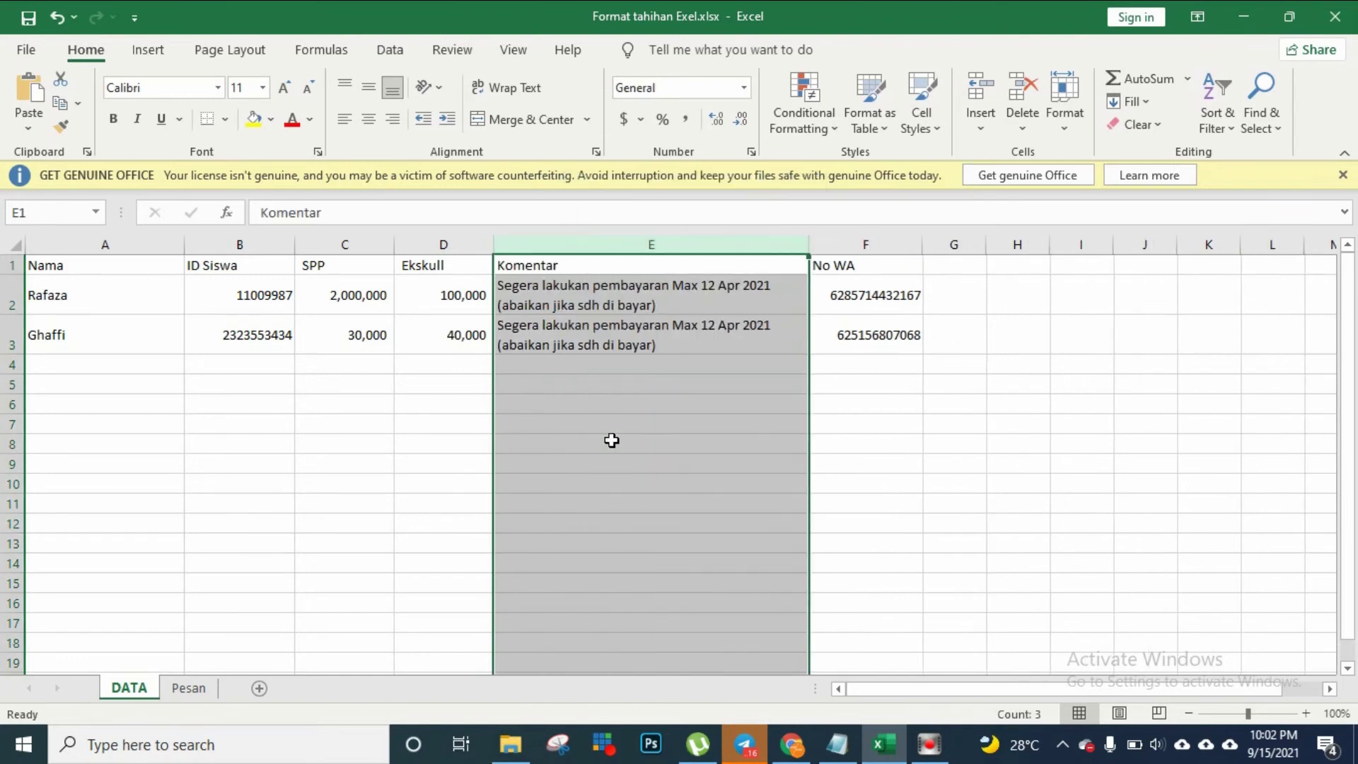
Review Rafaza's name, ID, SPP 2,000,000, Ekskull amount and payment comment
click(563, 303)
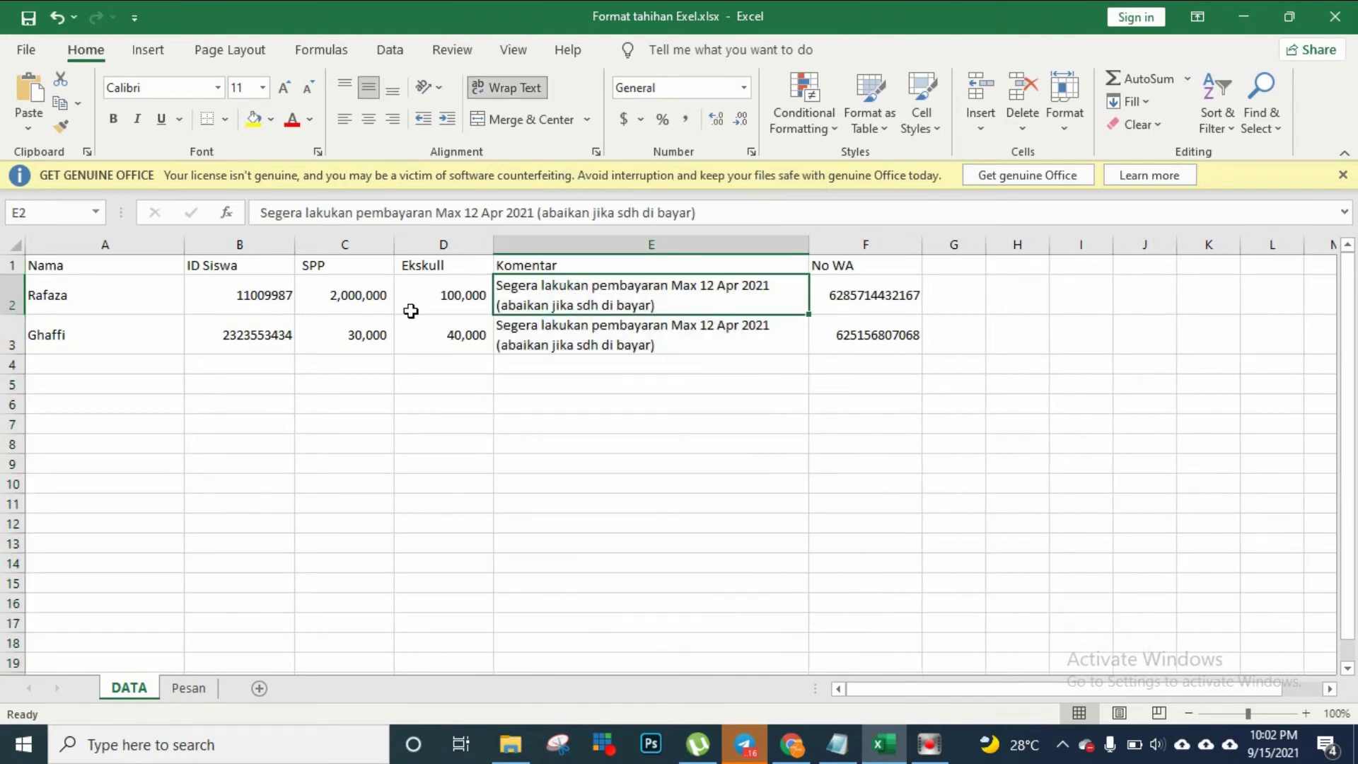
click(98, 301)
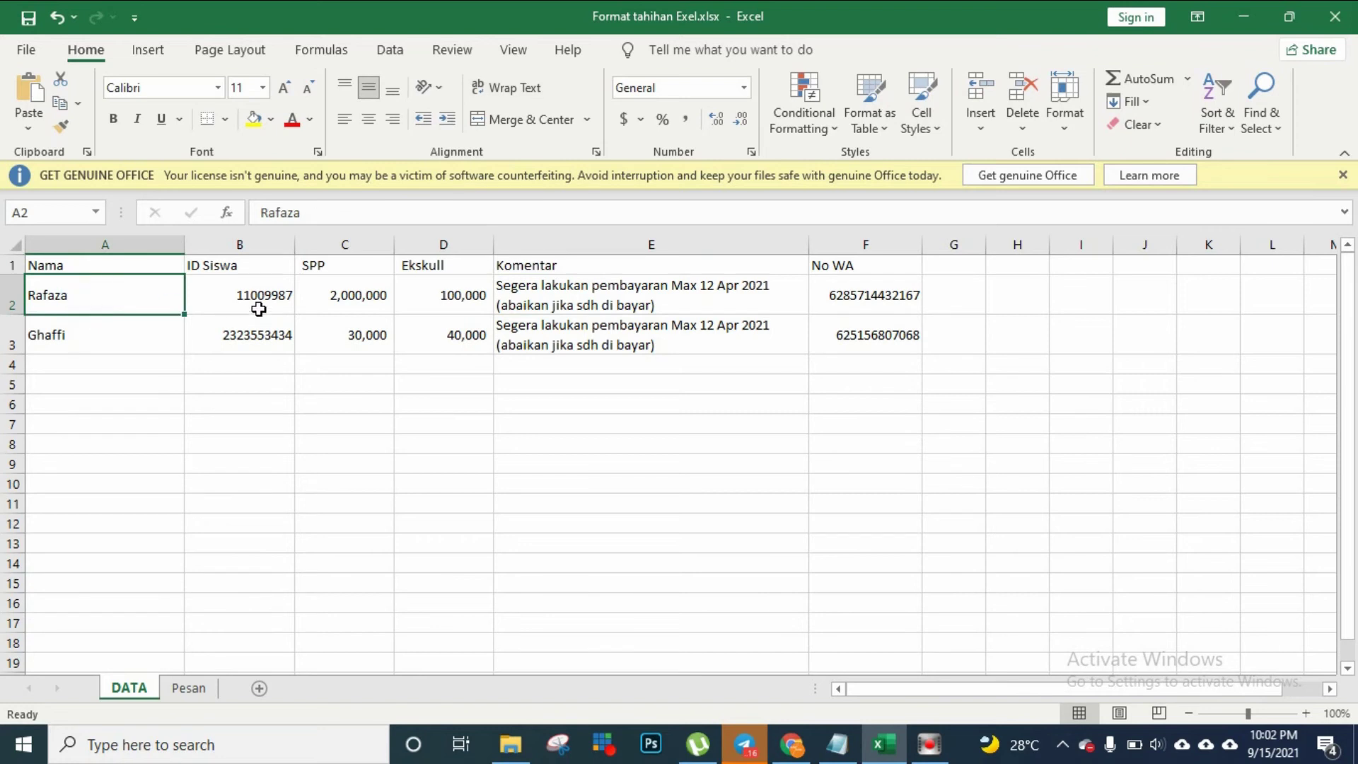
drag(262, 301, 334, 294)
click(337, 295)
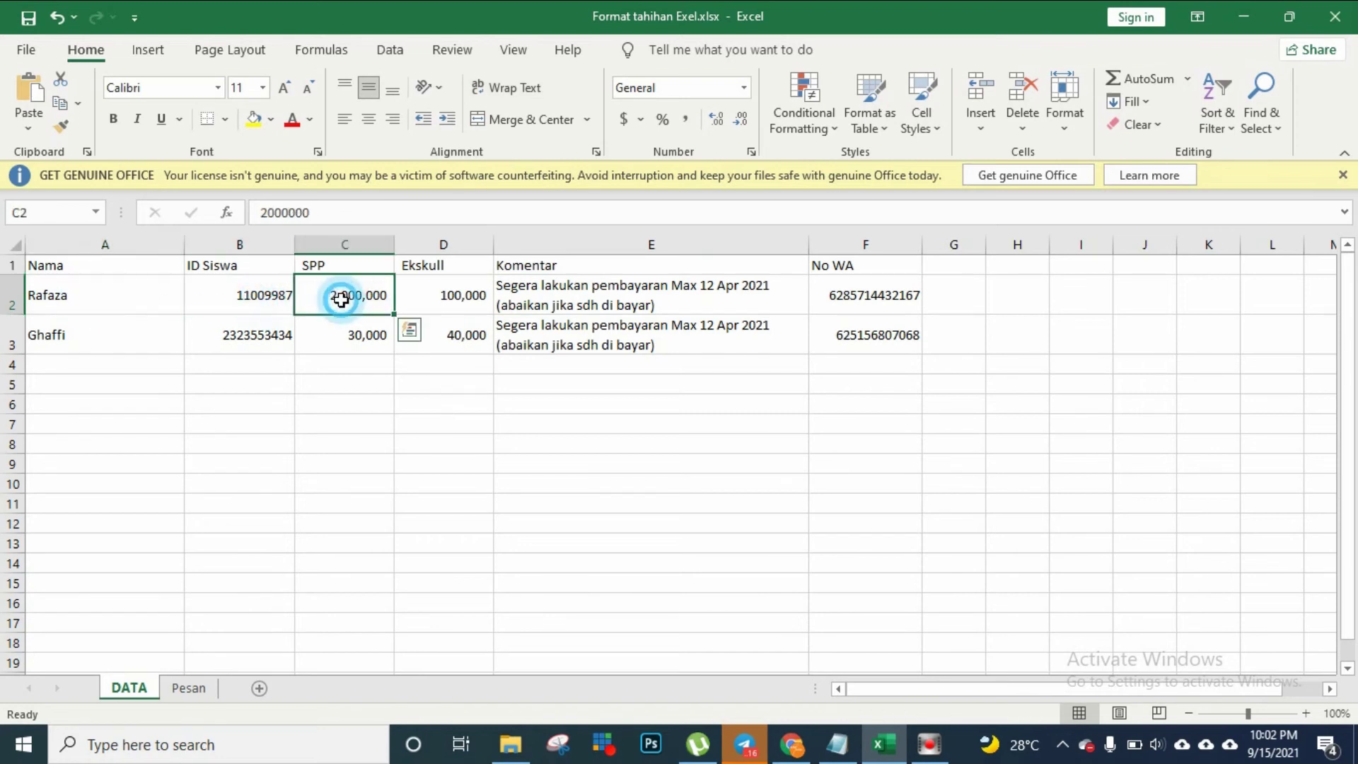
click(447, 311)
click(542, 305)
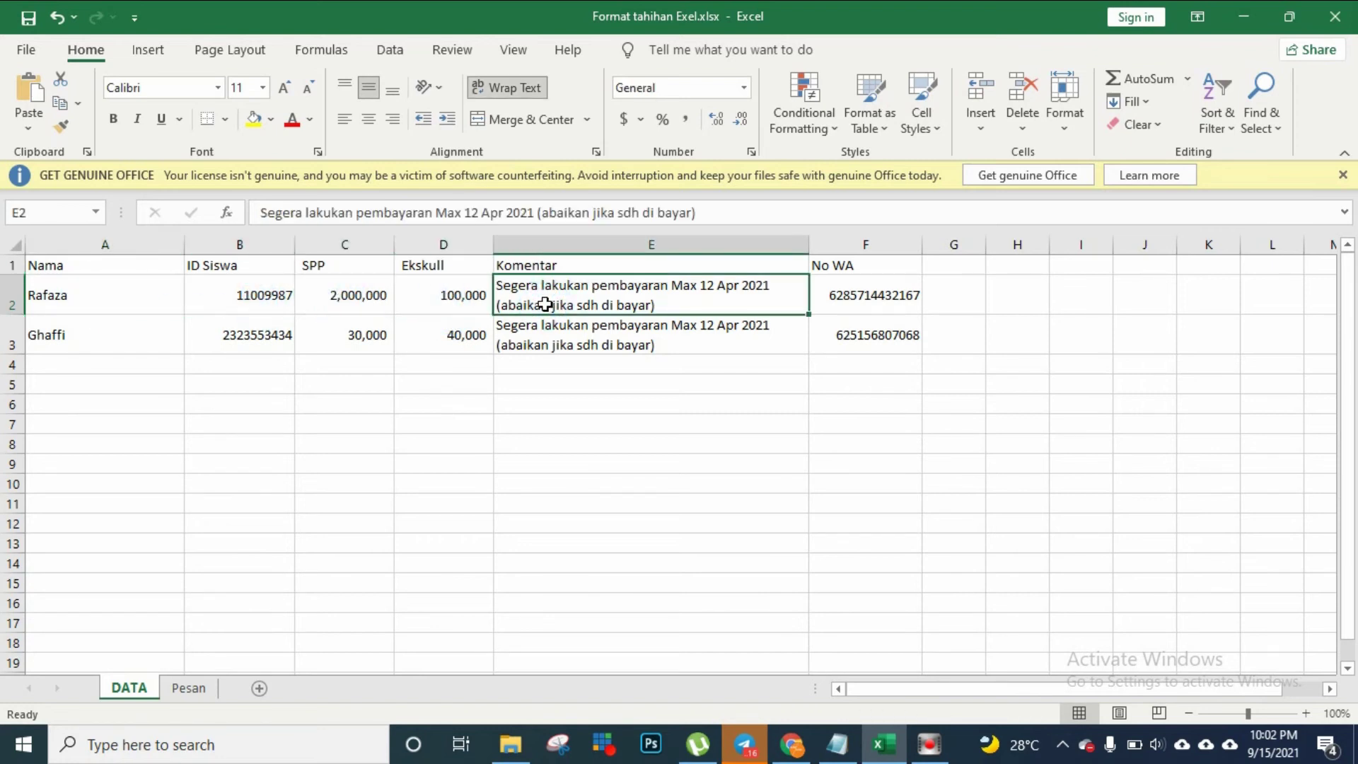
click(95, 299)
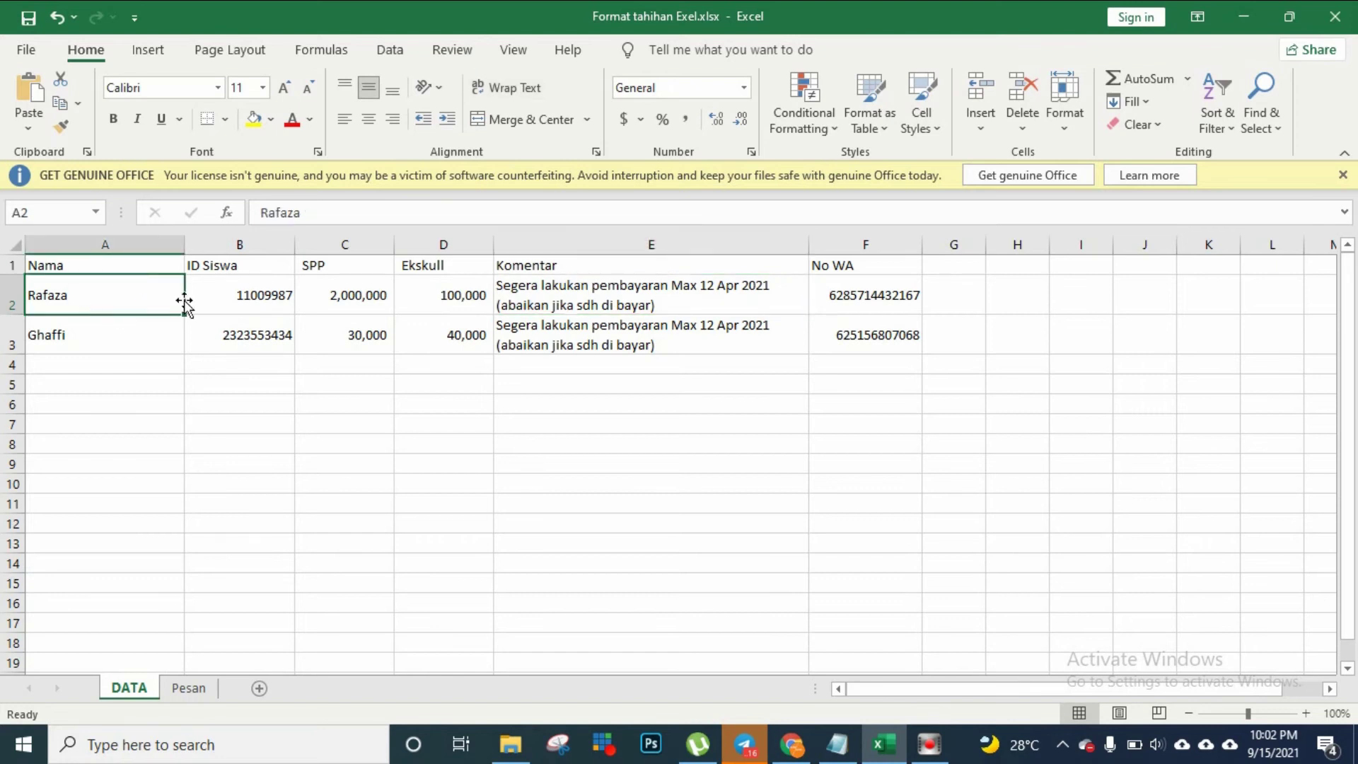
click(239, 296)
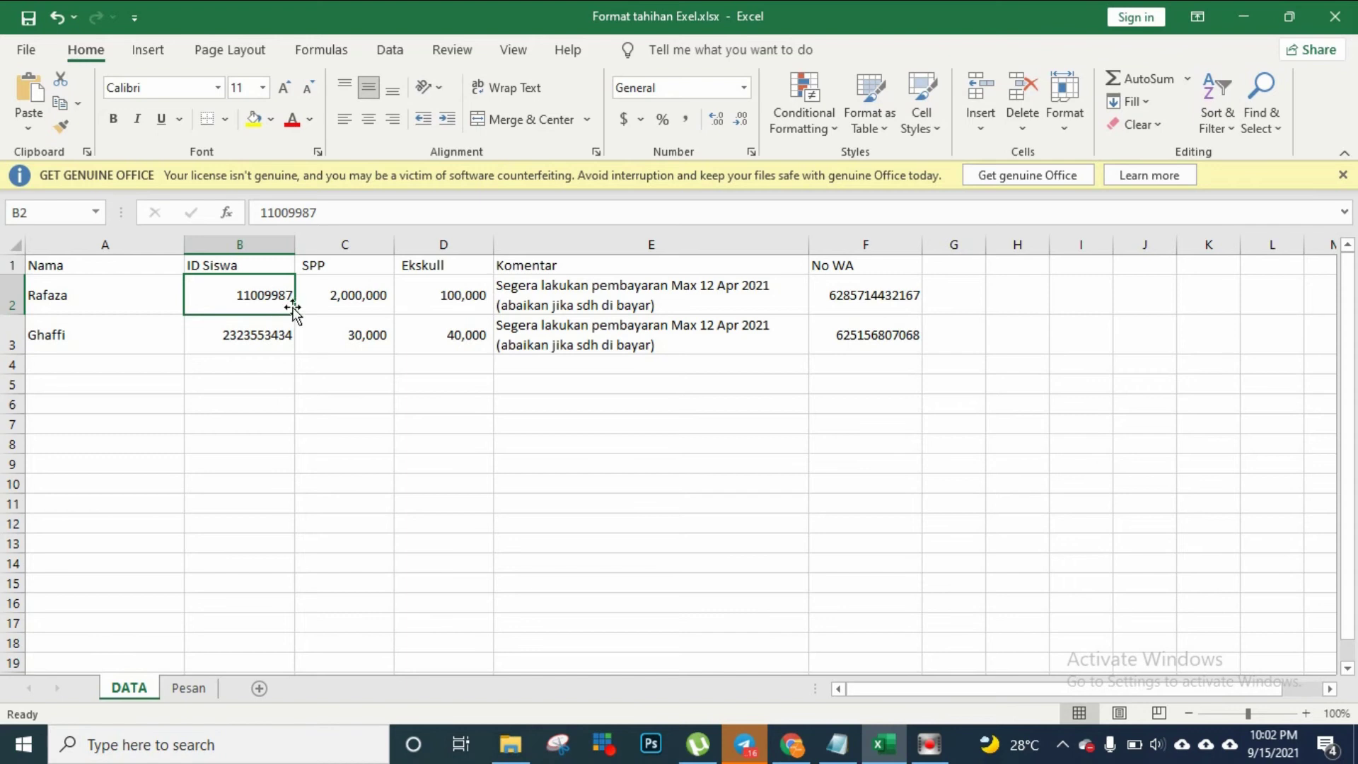
click(341, 295)
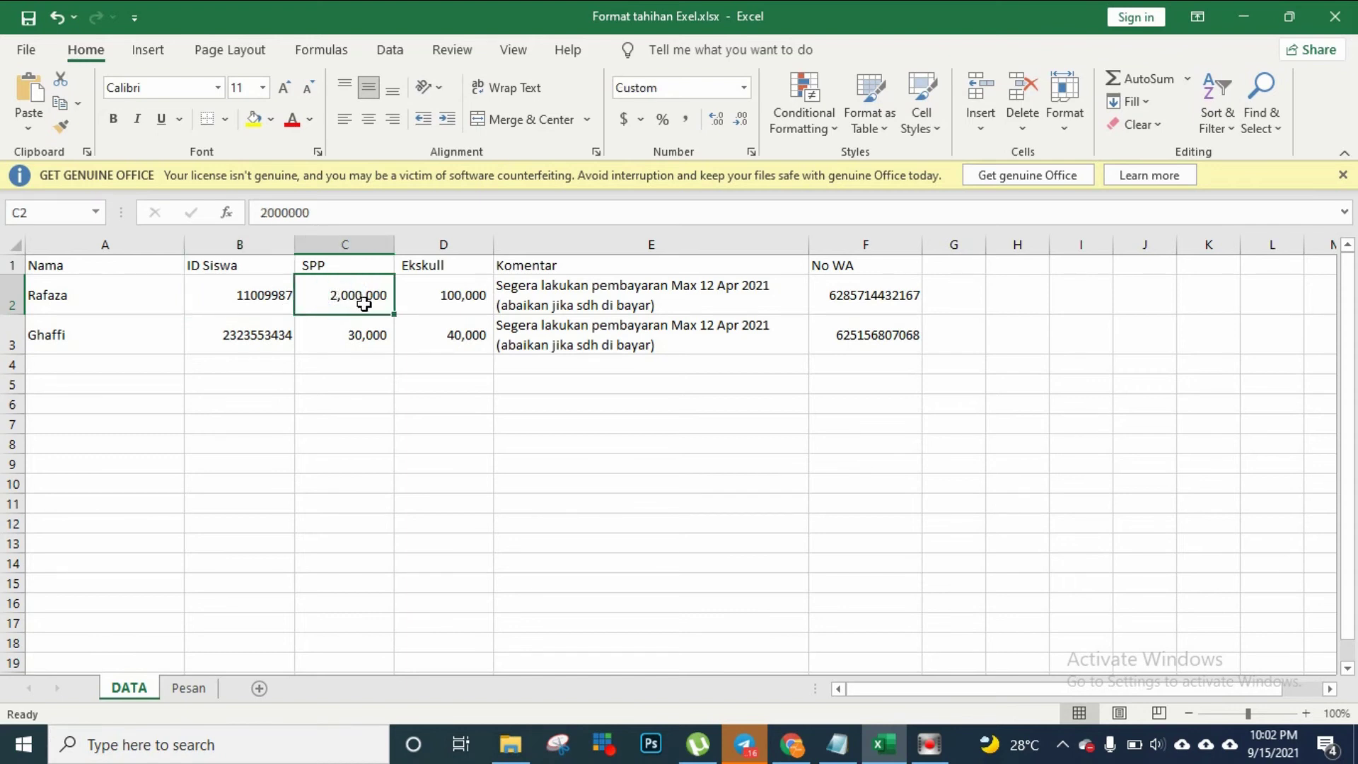
drag(446, 265, 458, 298)
click(453, 296)
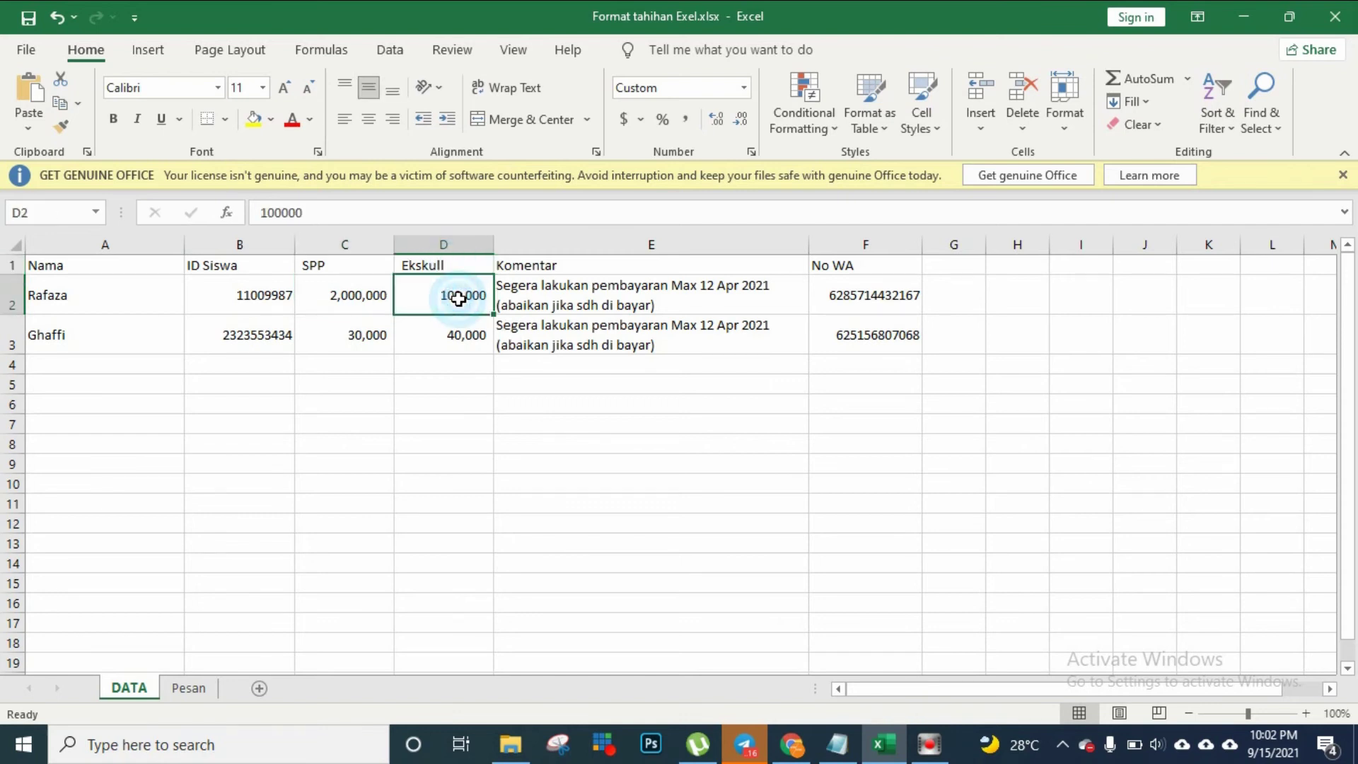
click(537, 298)
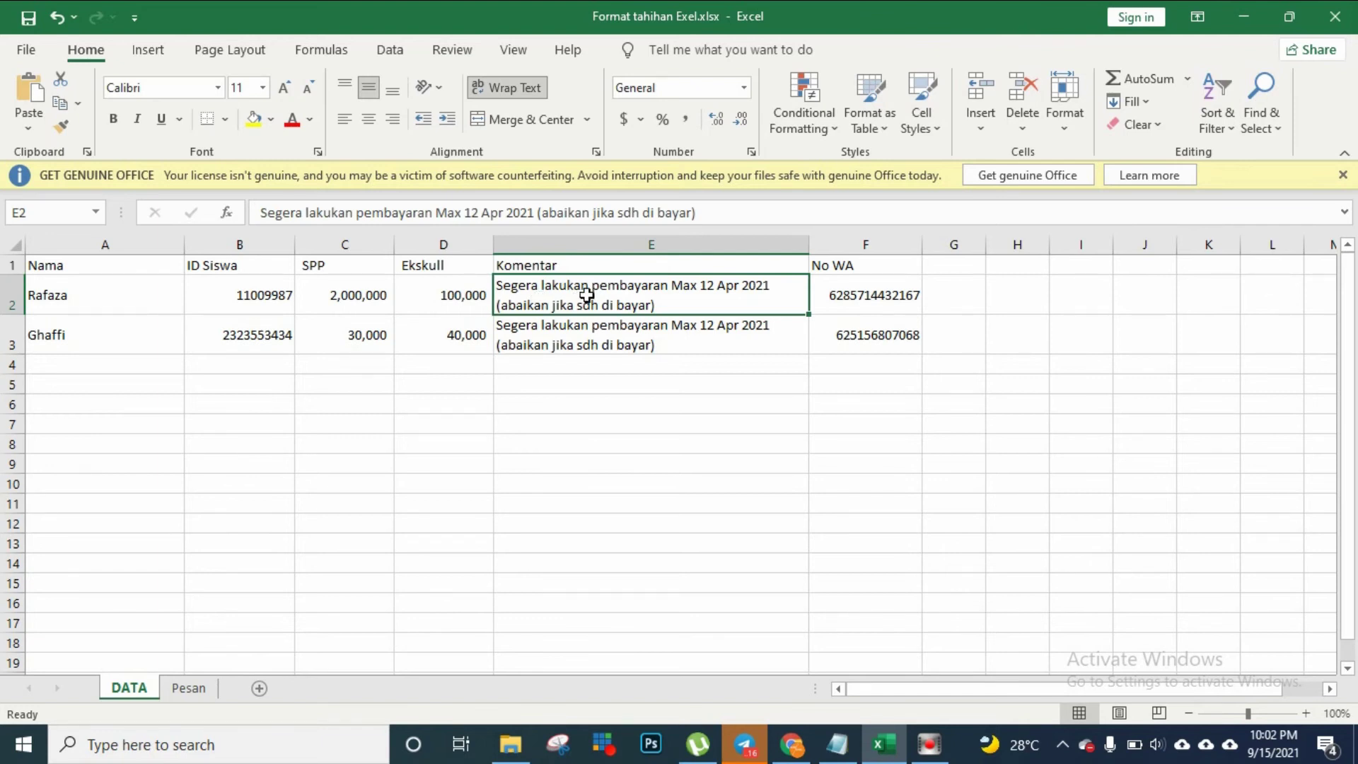
Check the payment comments and Rafaza's WhatsApp number, then return to WhatsApp Web
click(722, 293)
mouse_move(723, 293)
mouse_down()
mouse_move(751, 306)
mouse_move(757, 340)
mouse_move(746, 290)
mouse_up()
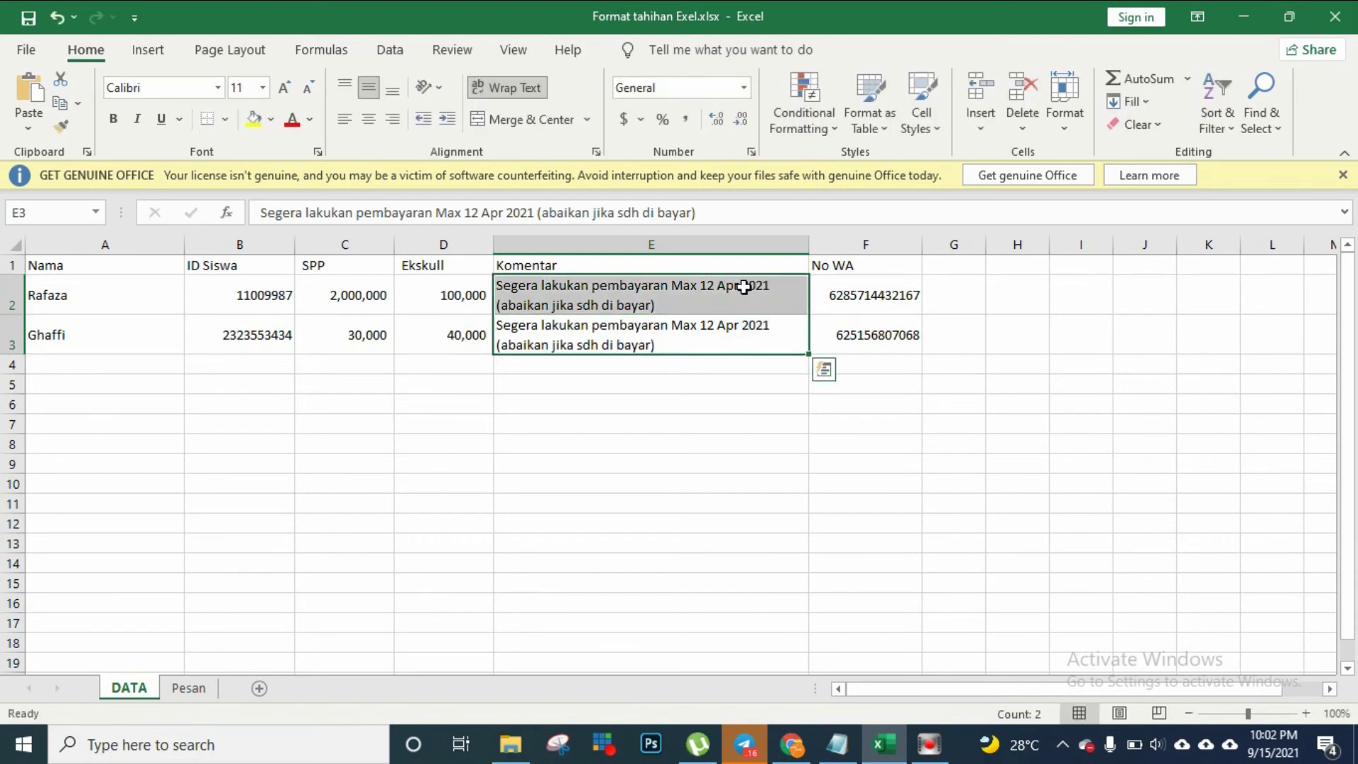
click(746, 290)
click(848, 301)
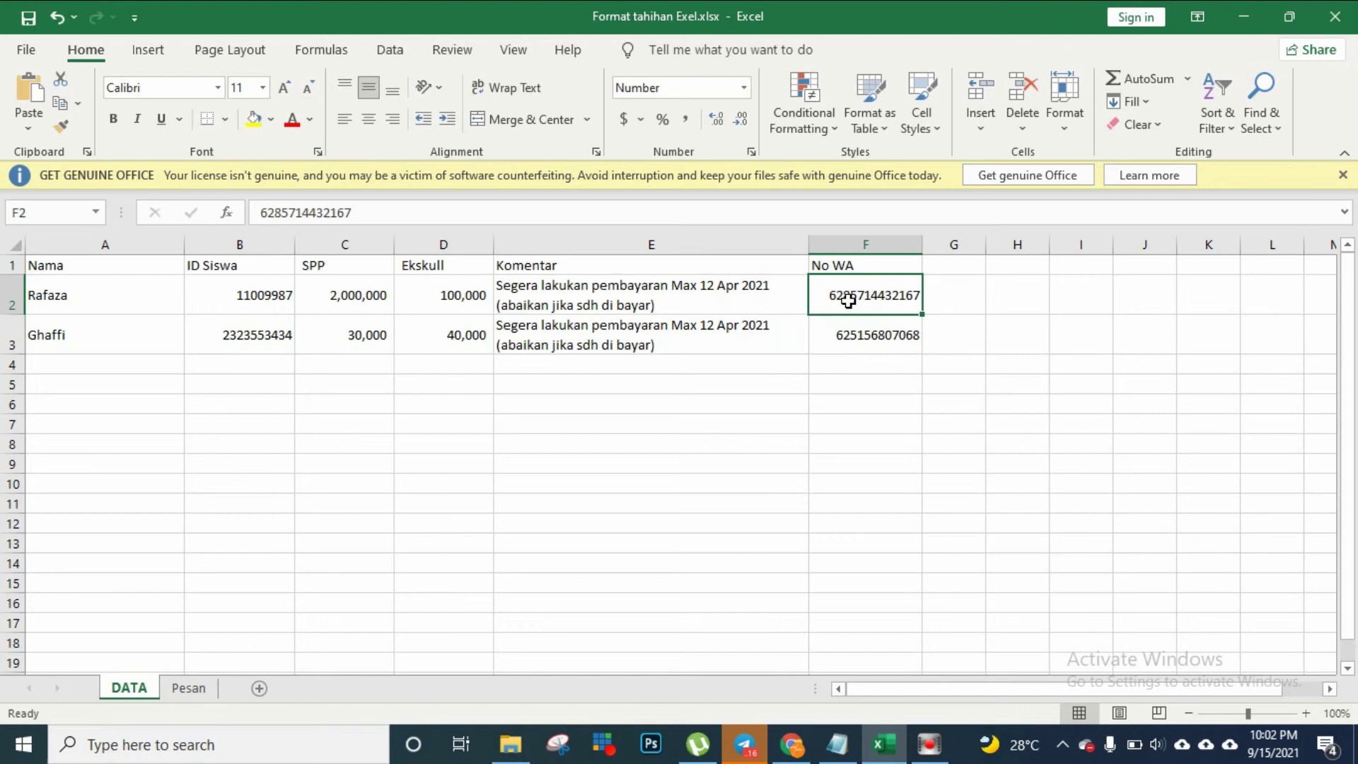
click(118, 305)
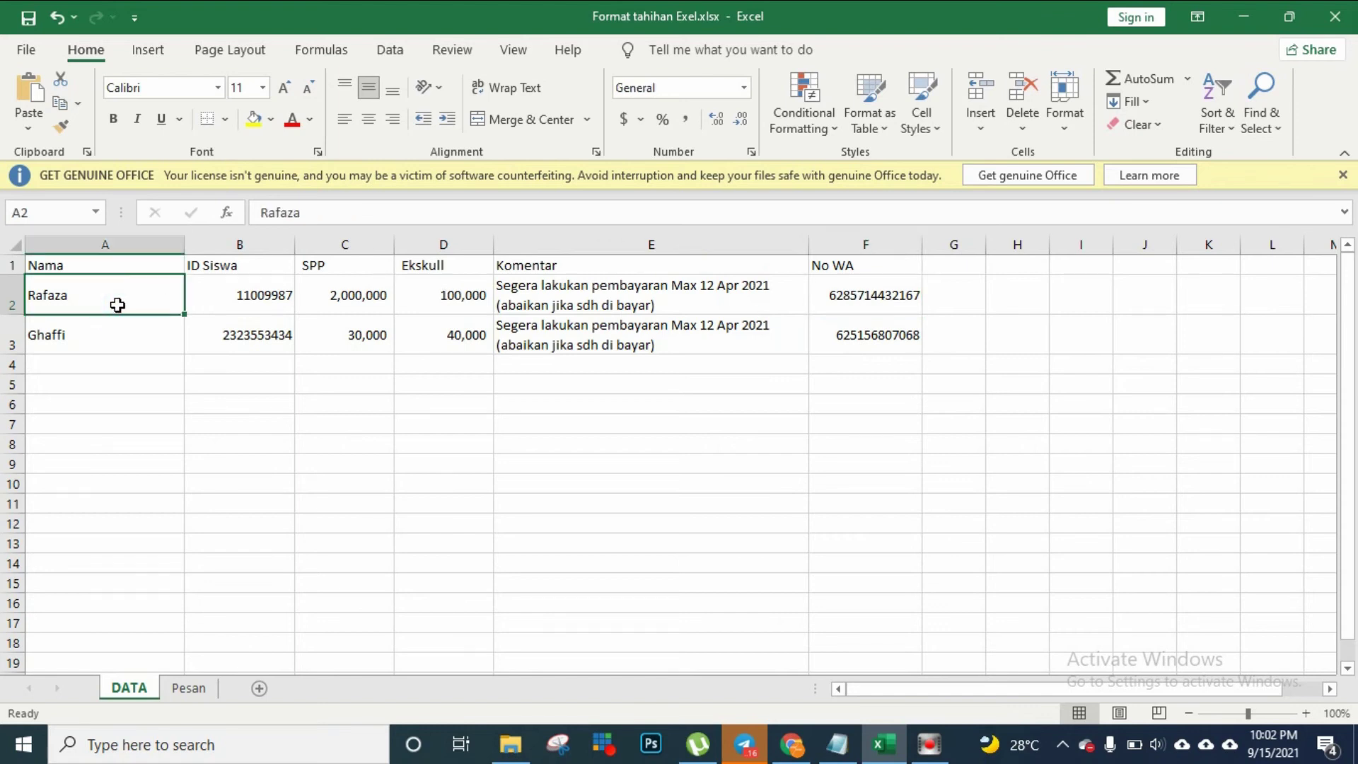
click(861, 307)
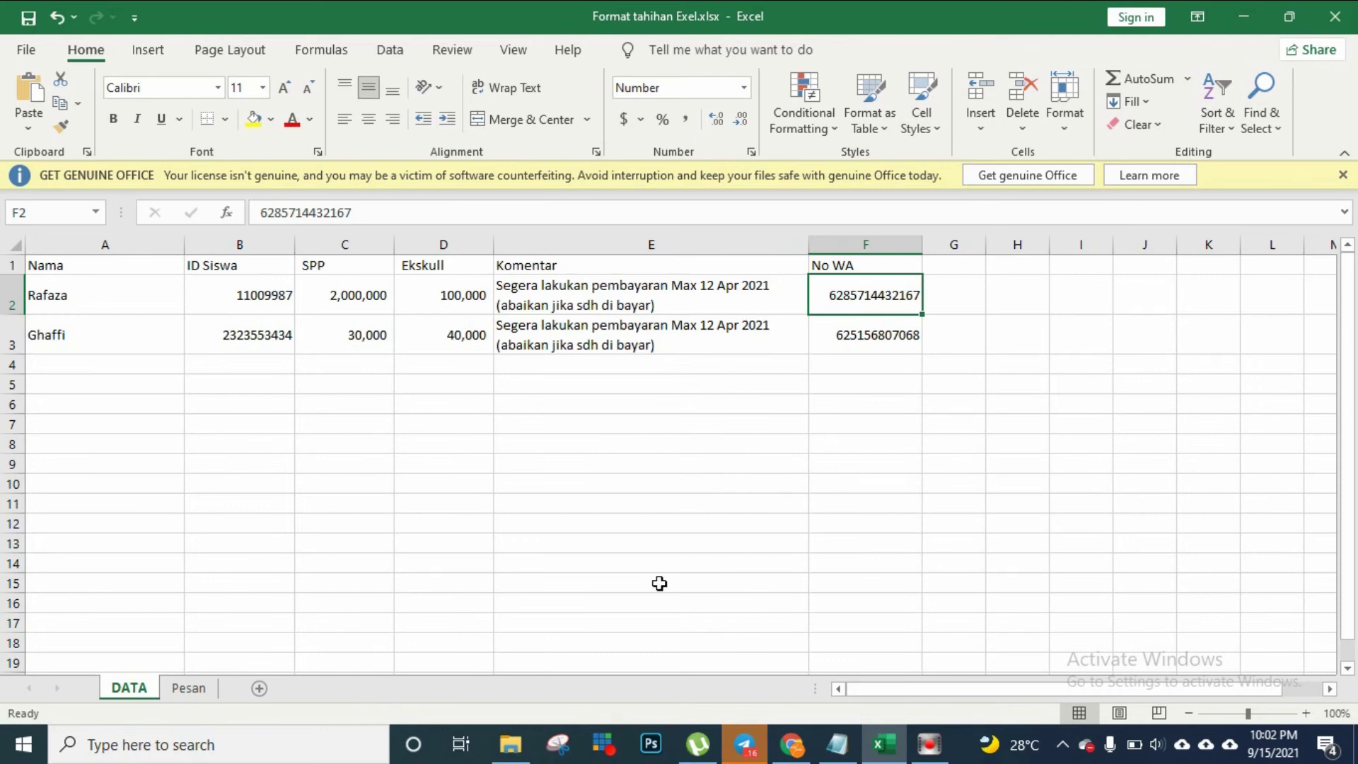
click(792, 744)
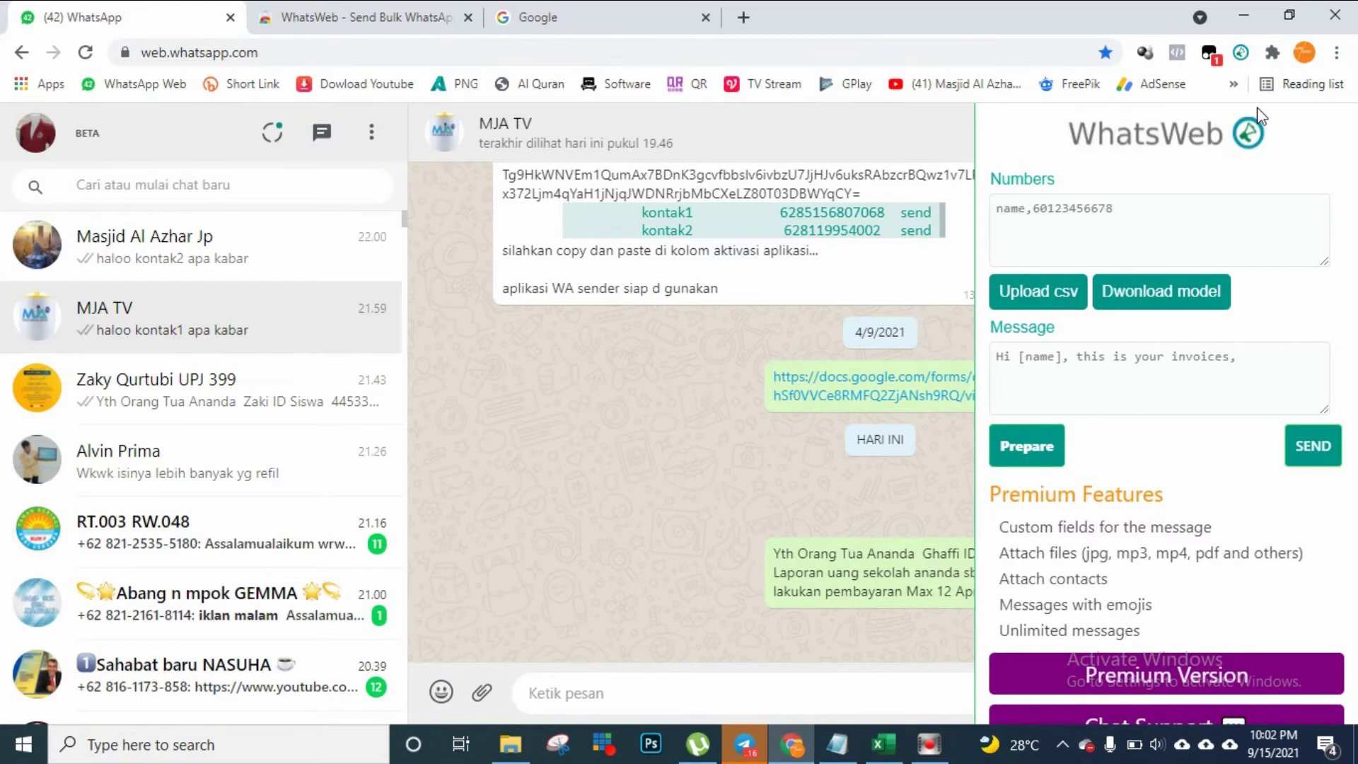
click(1239, 54)
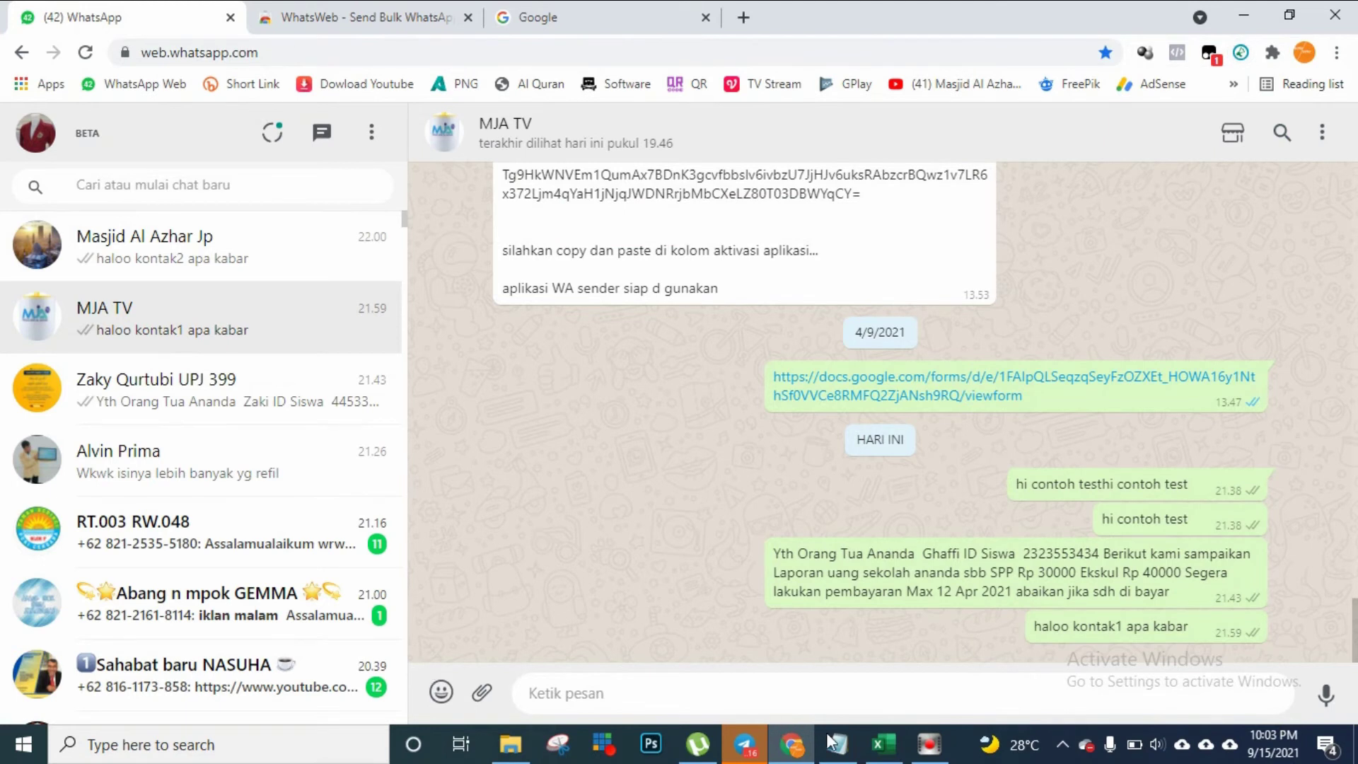
click(882, 744)
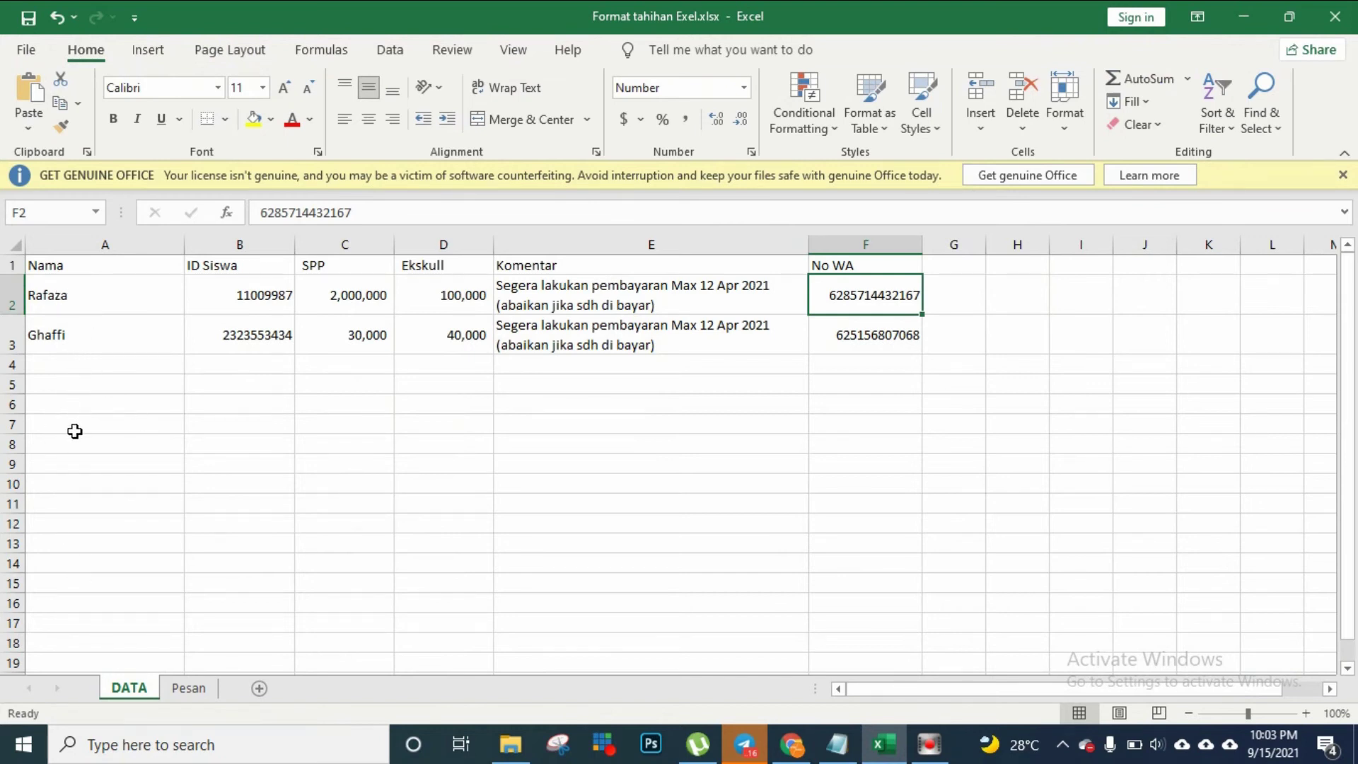
click(199, 697)
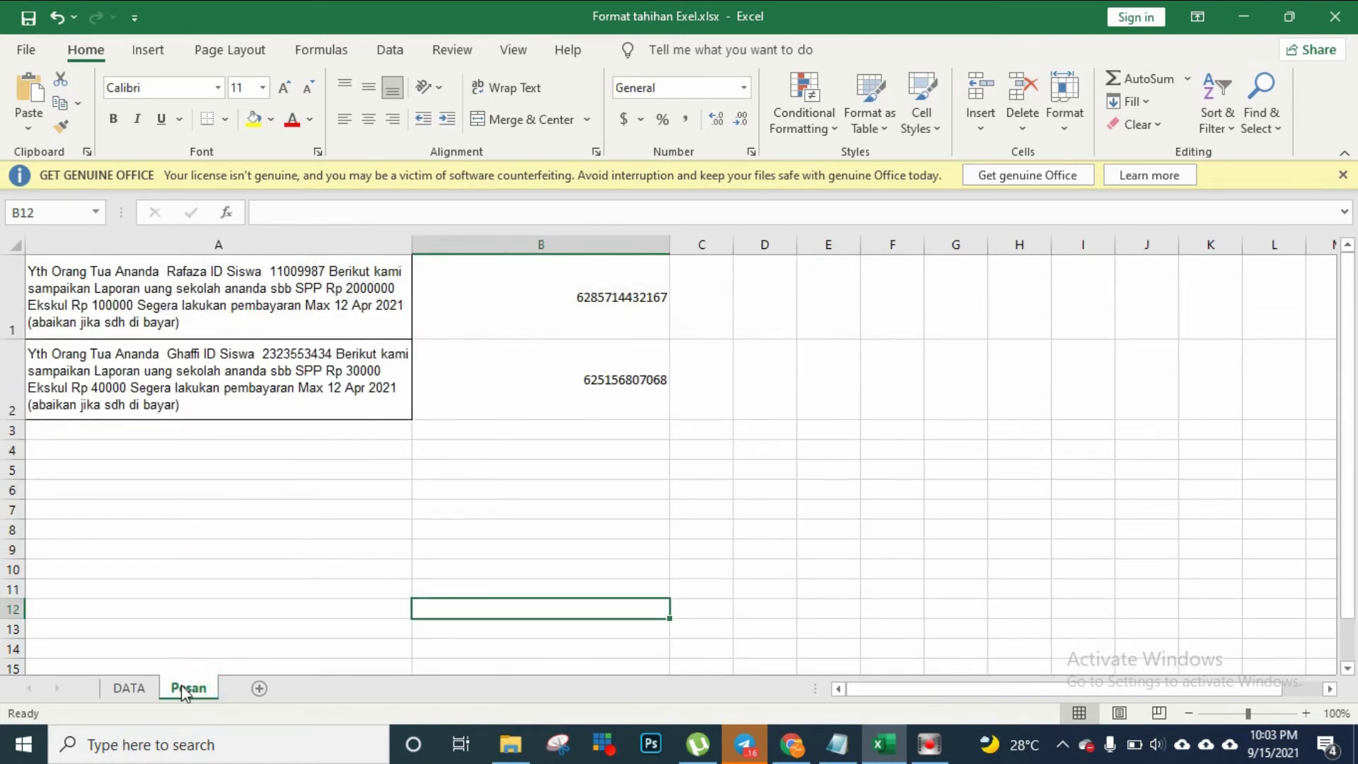
click(227, 294)
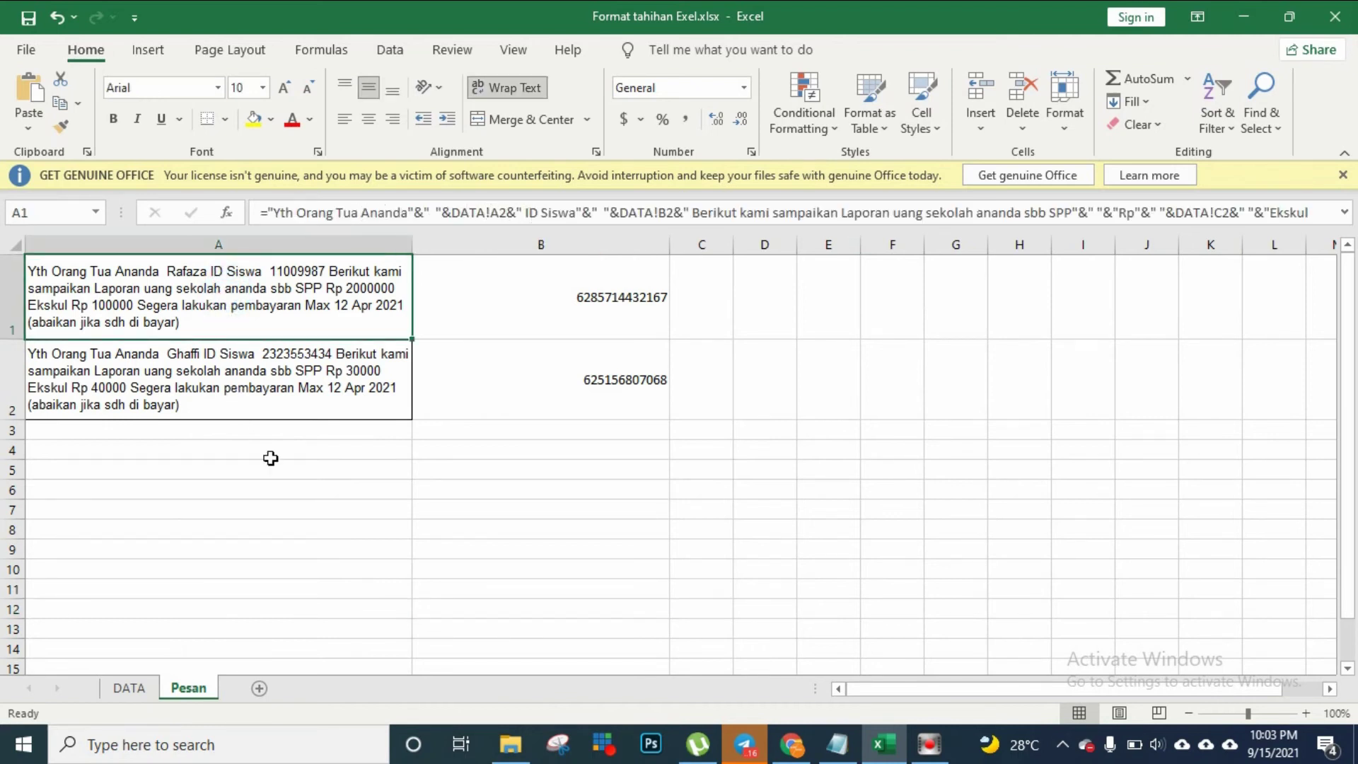
click(135, 683)
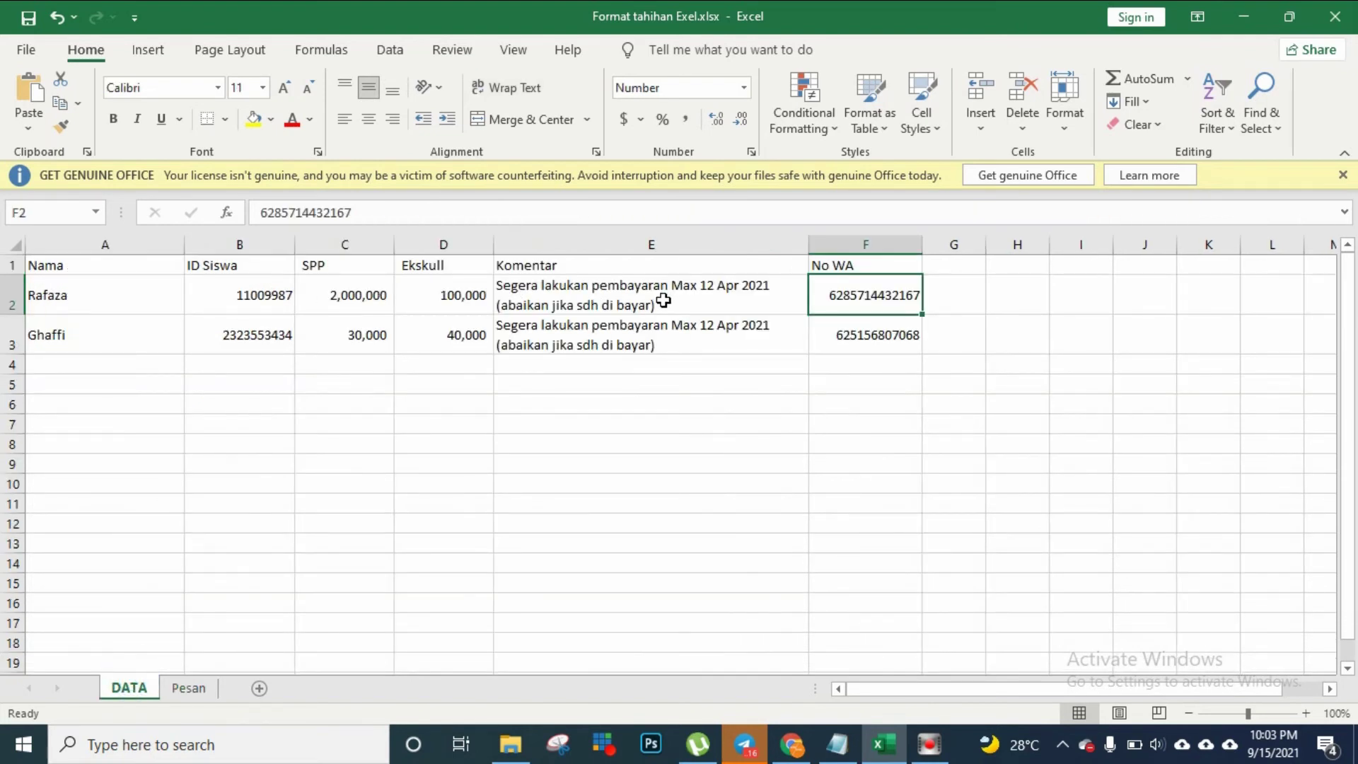
click(189, 688)
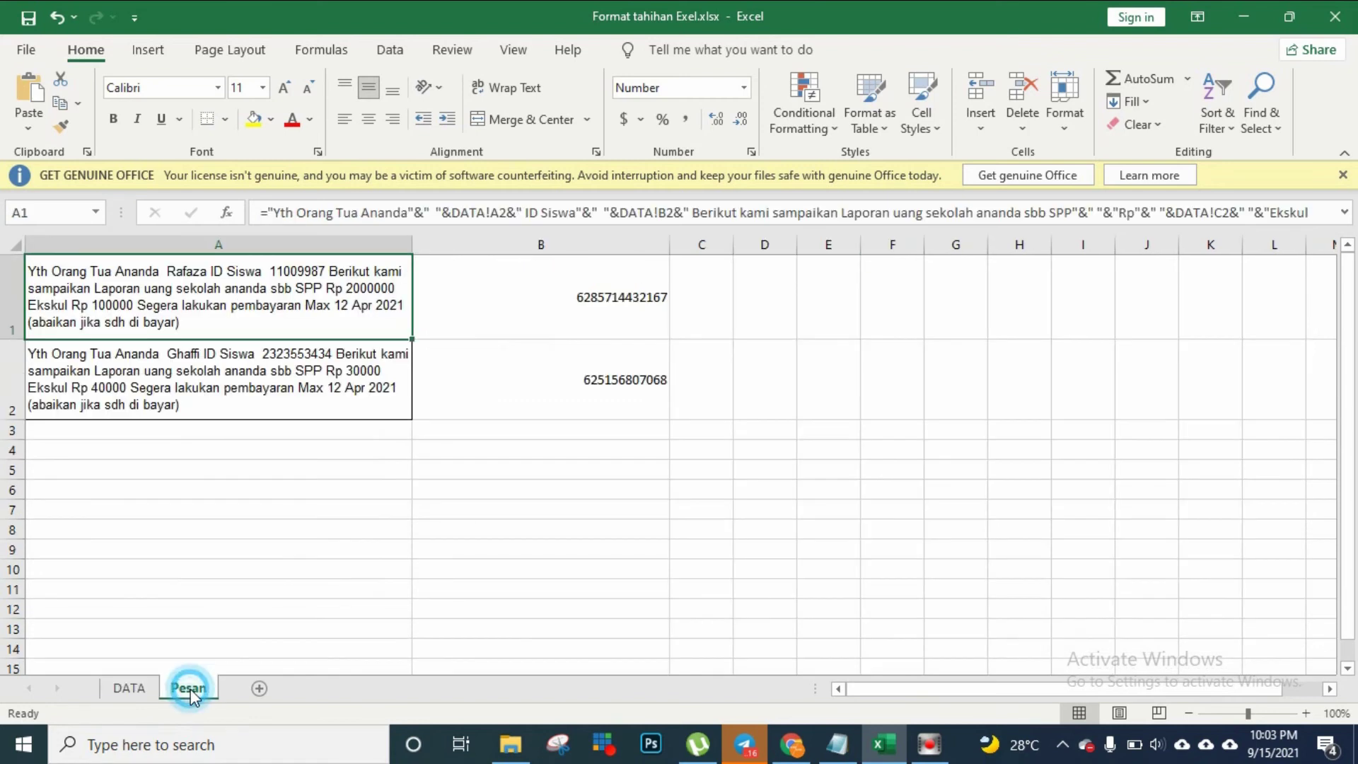
click(614, 298)
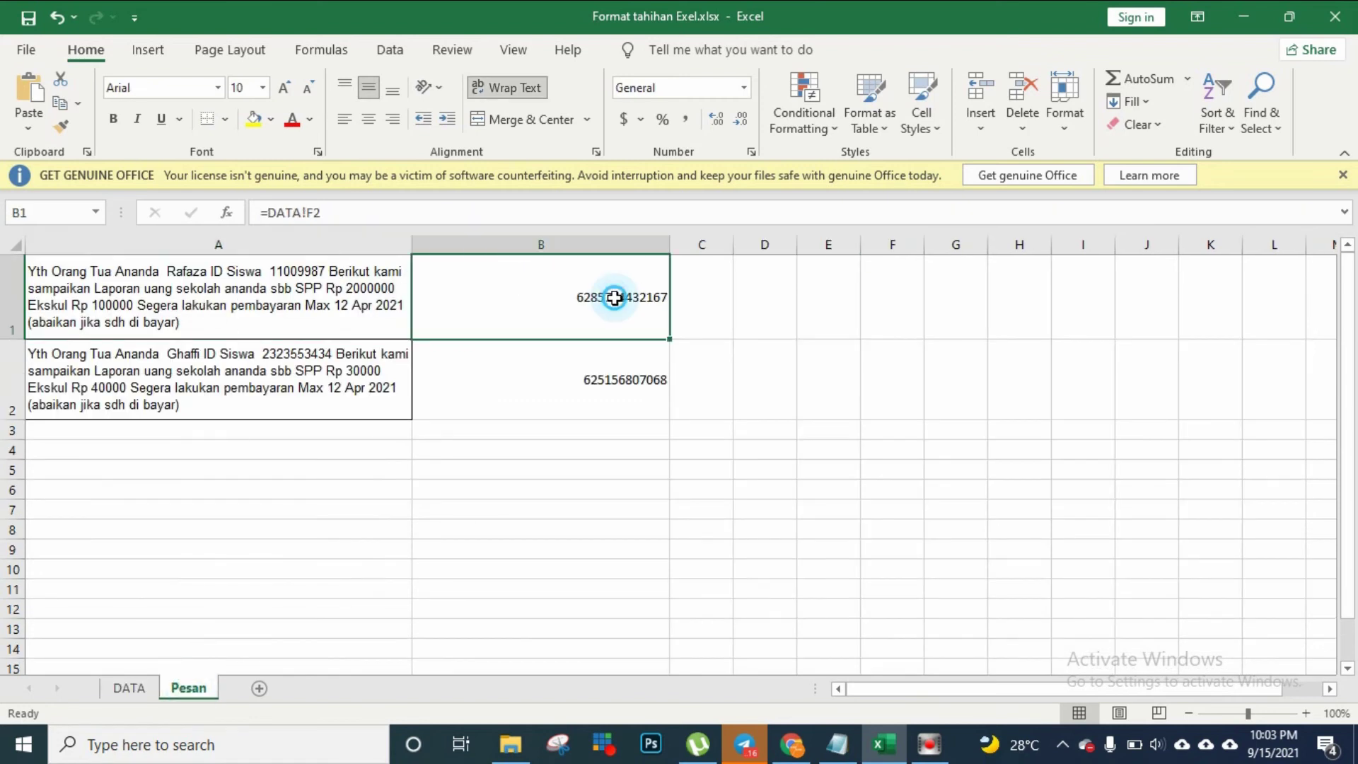
click(134, 687)
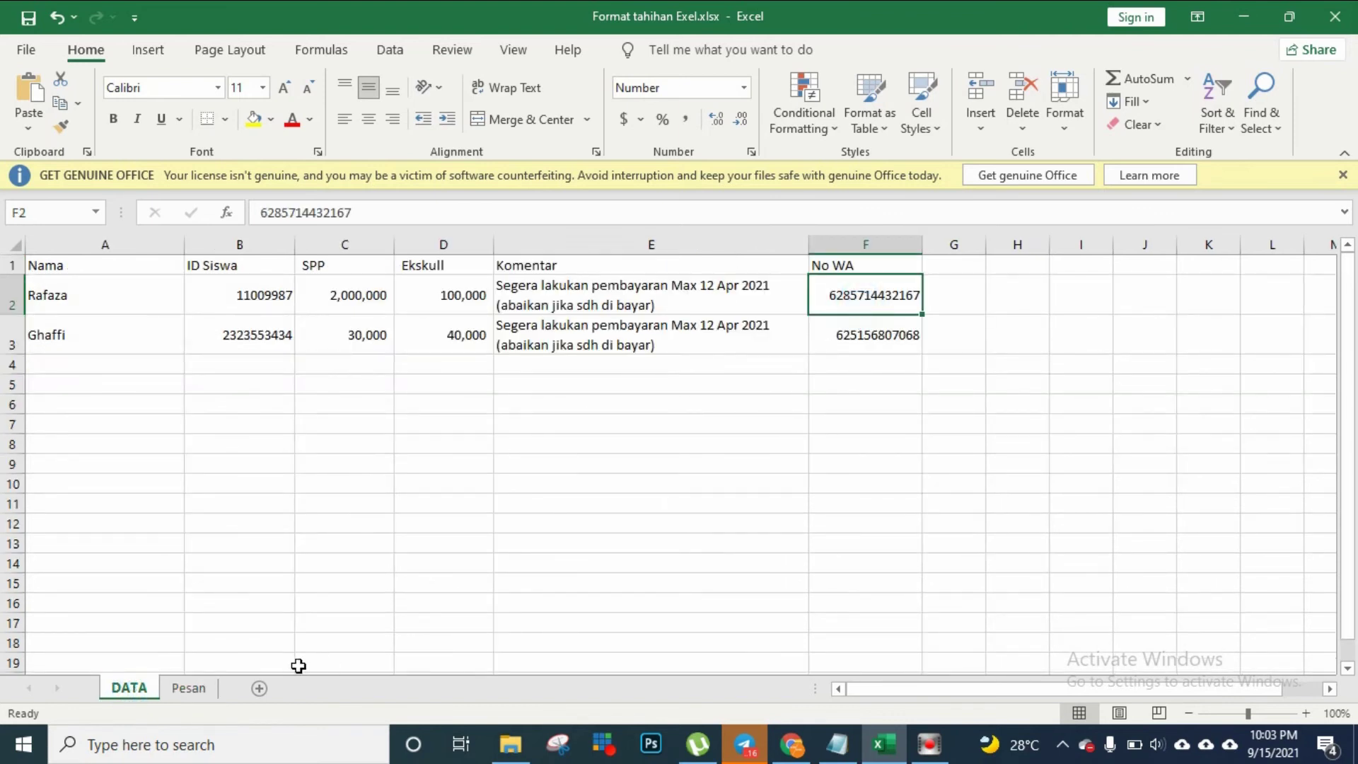
click(186, 687)
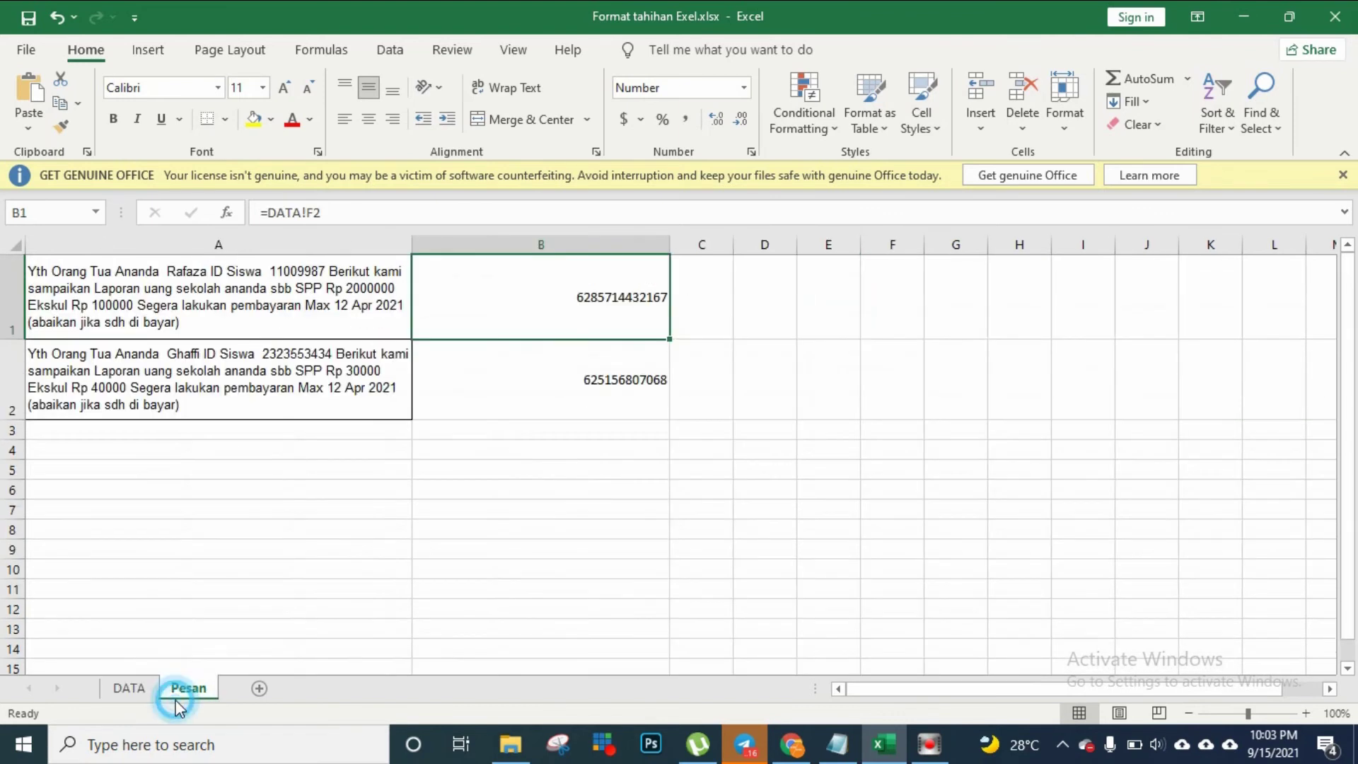
click(607, 399)
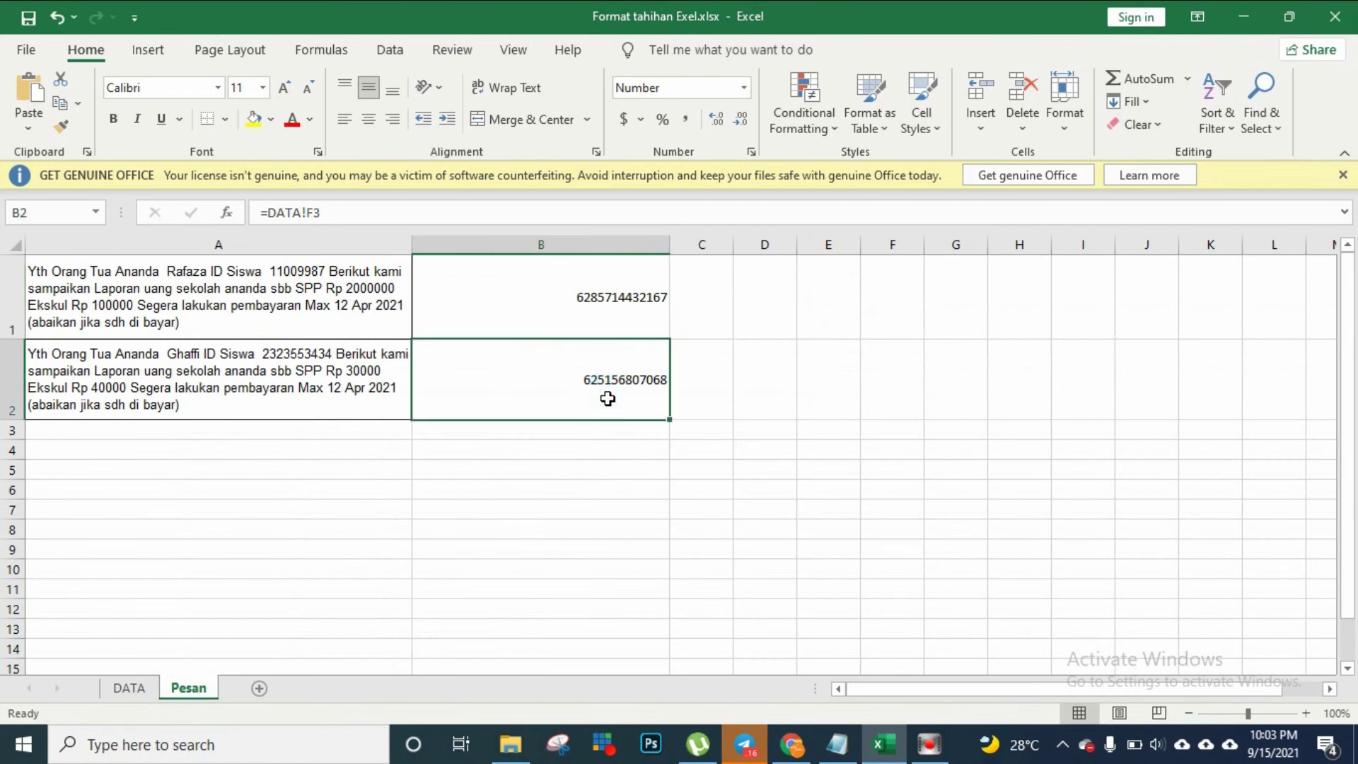
click(297, 375)
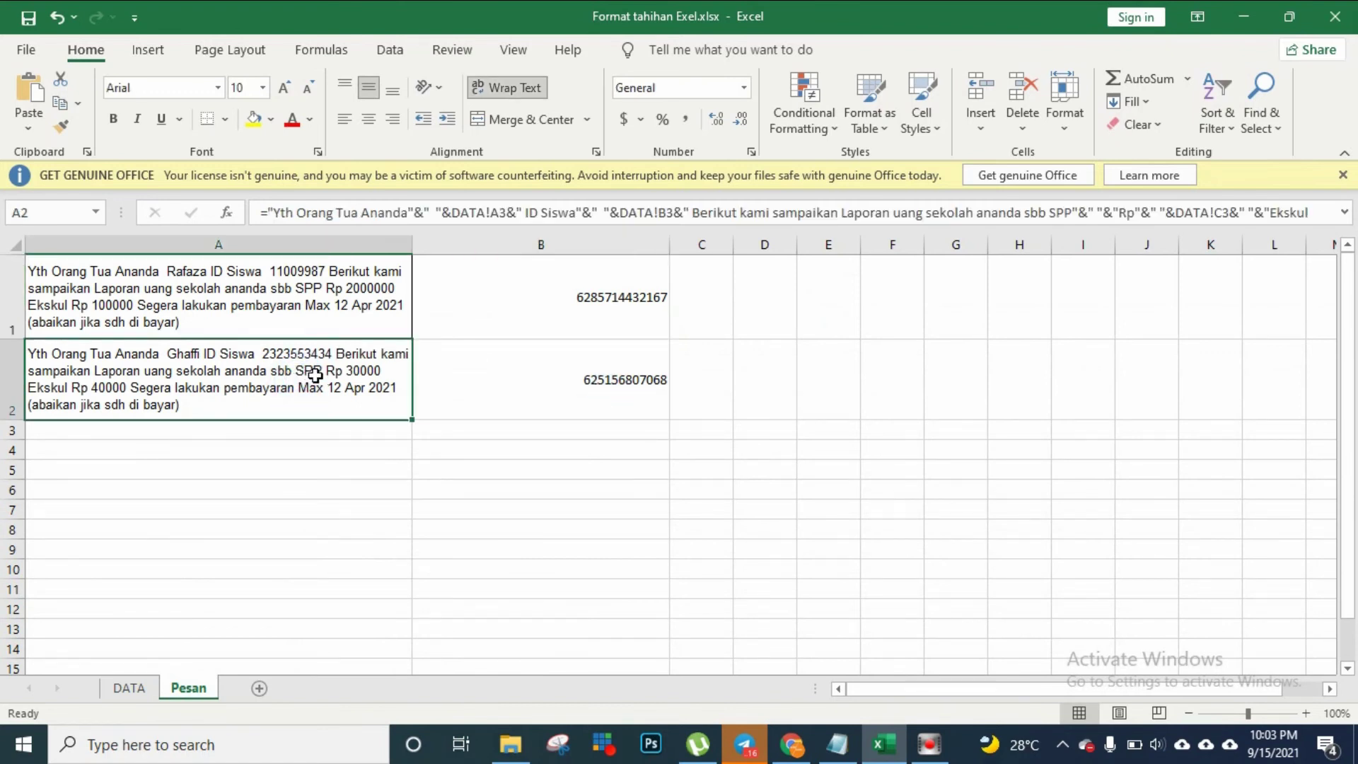
drag(360, 393, 515, 370)
Clear A2:B2 and fill the A1:B1 message formulas down to rebuild row 2
key(Delete)
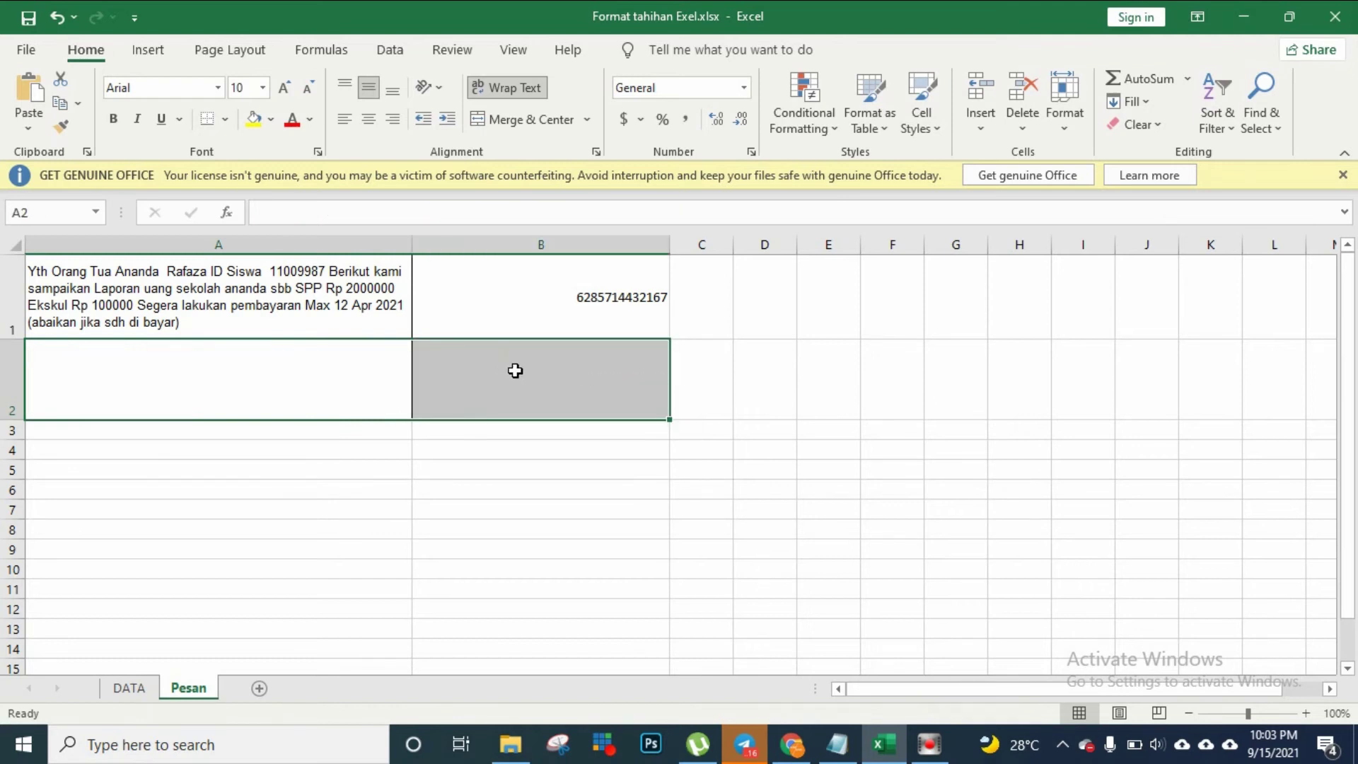
click(355, 295)
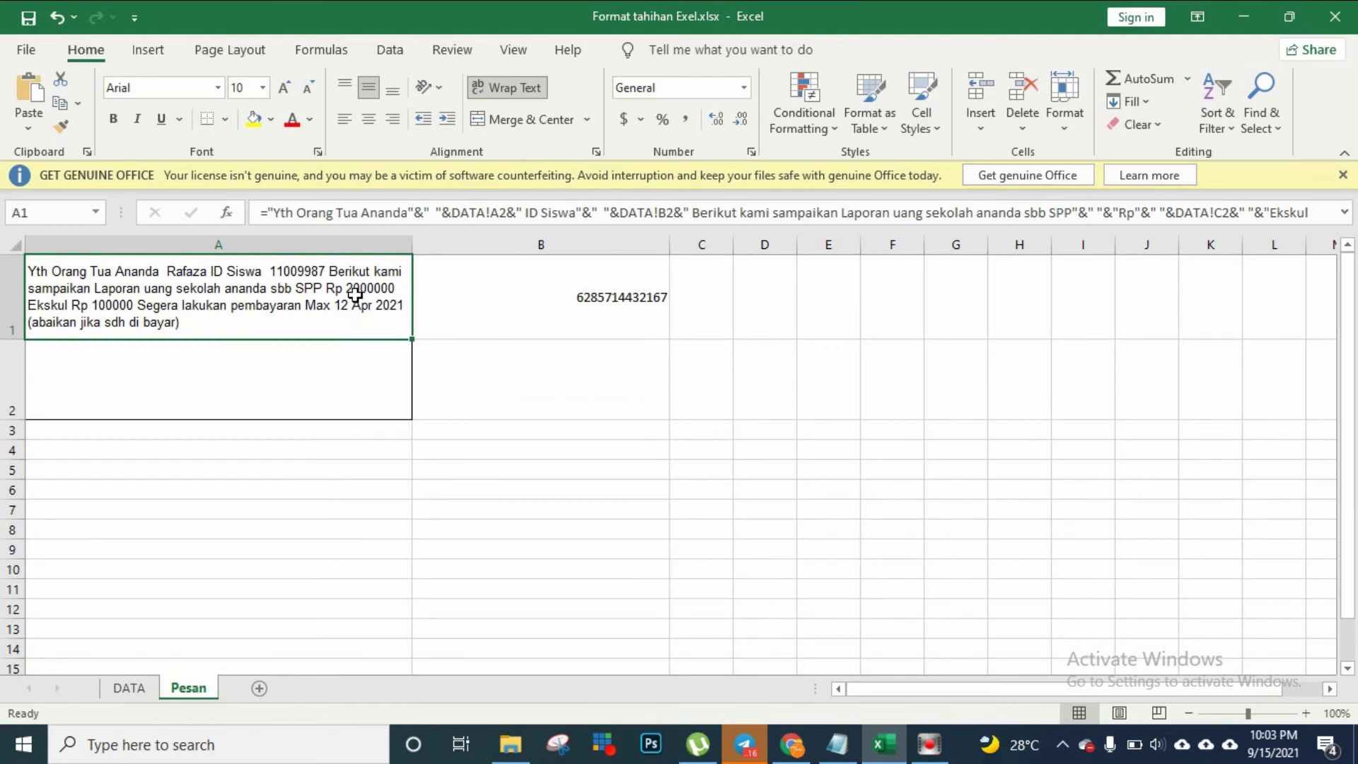
mouse_move(355, 295)
mouse_down()
mouse_move(467, 300)
mouse_move(518, 270)
mouse_move(633, 302)
mouse_move(672, 341)
mouse_move(672, 558)
mouse_up()
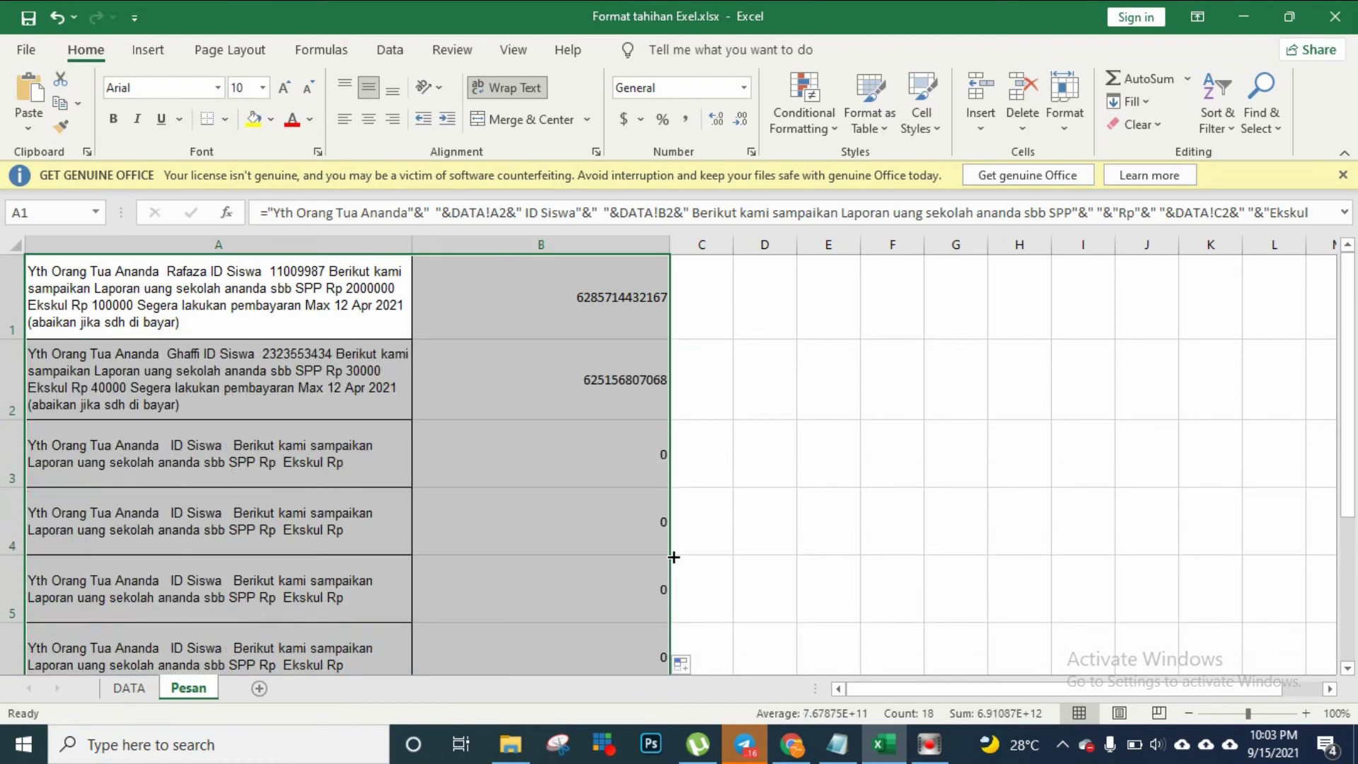
Delete the extra rows 3–37 below the two messages on Pesan
click(279, 466)
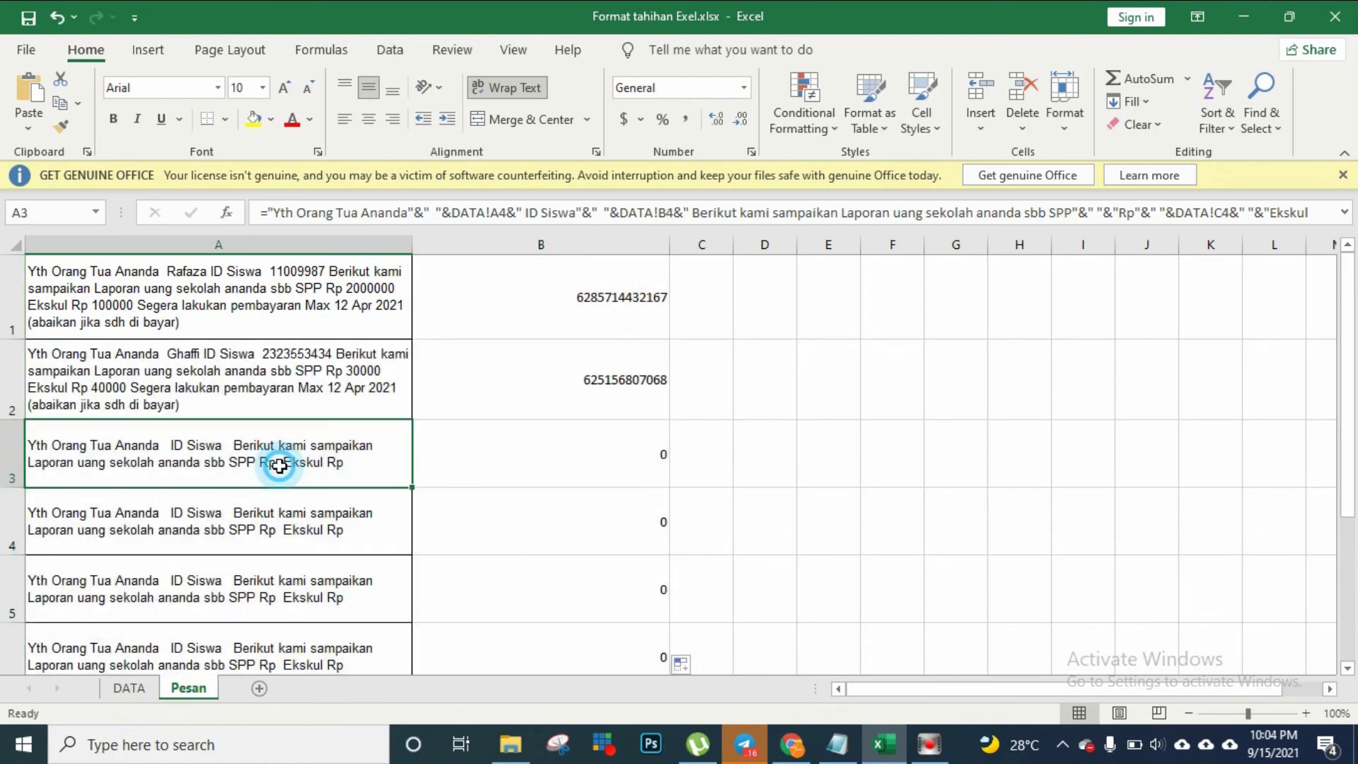
click(6, 463)
drag(6, 463, 13, 580)
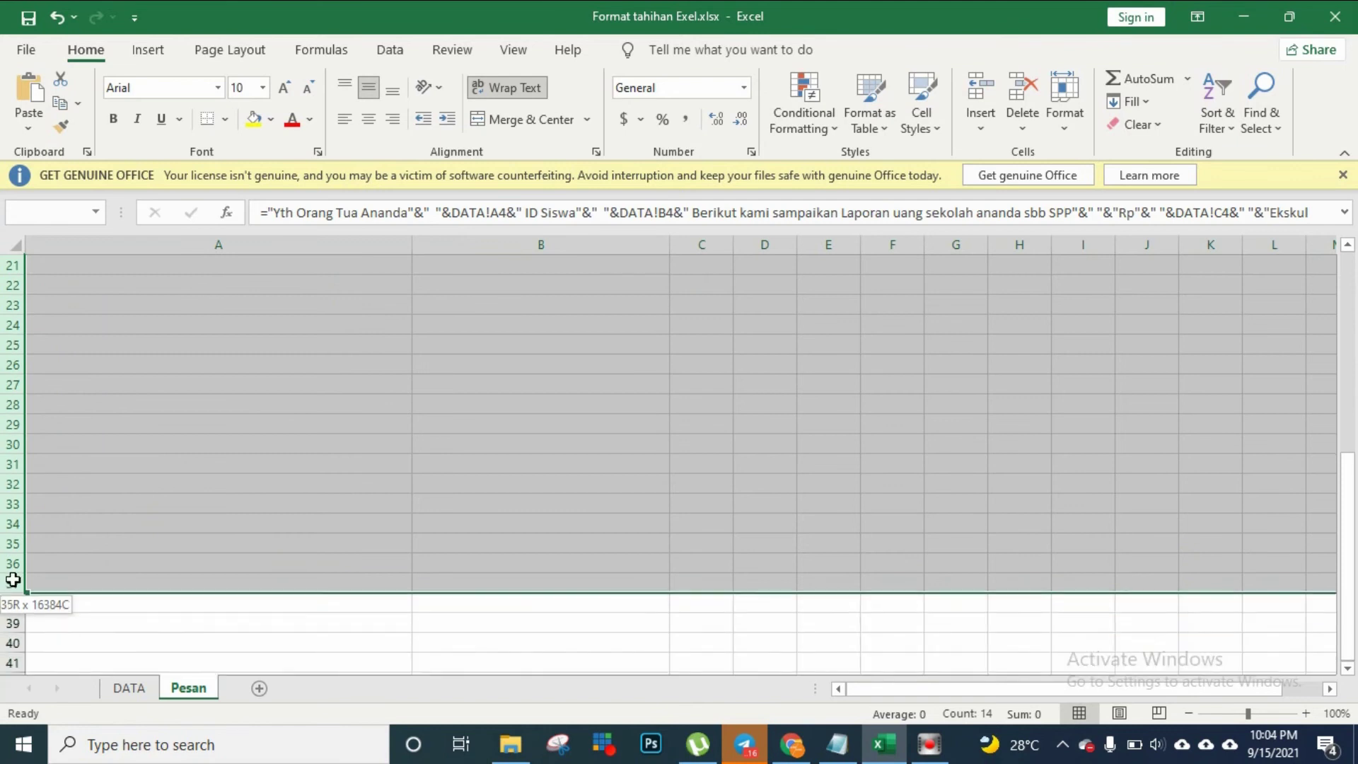
right_click(13, 579)
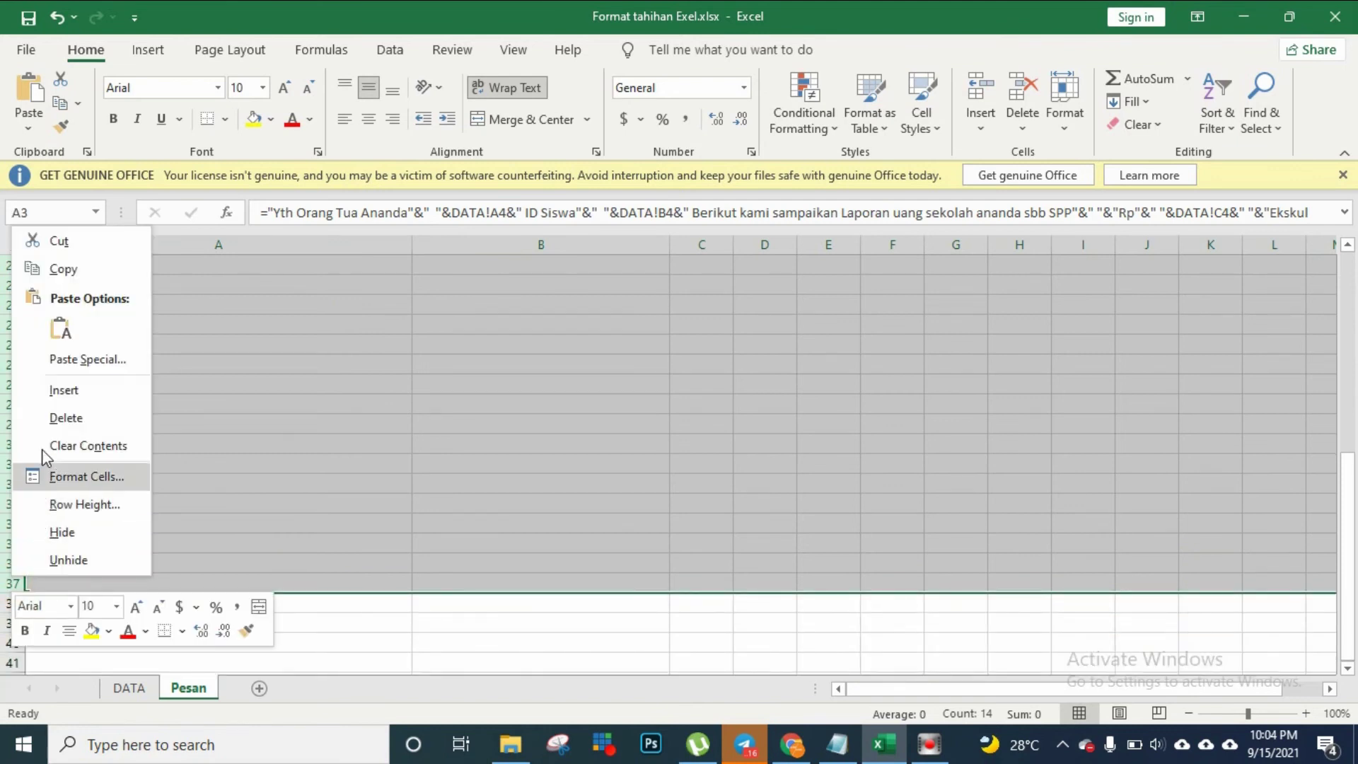
click(53, 417)
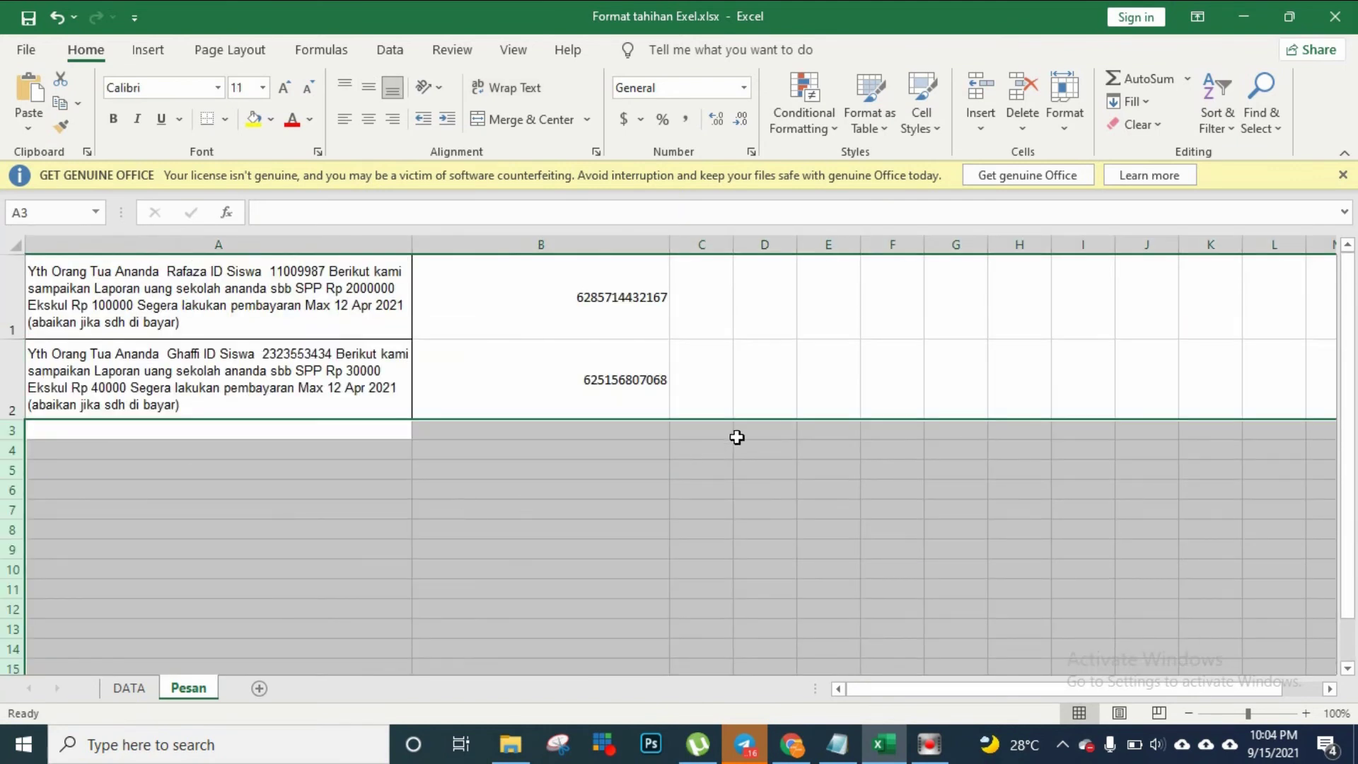
click(790, 391)
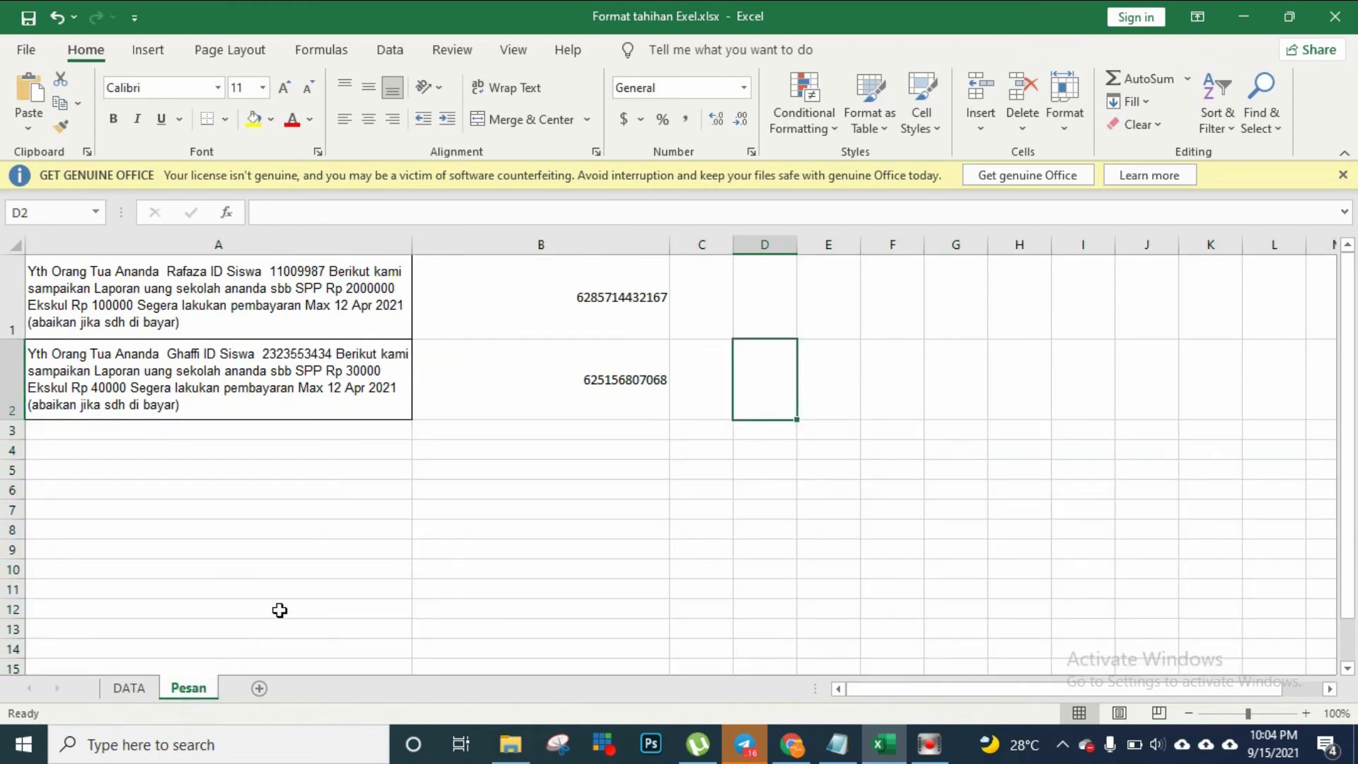
Check the empty rows below the messages and the first message formula in A1
click(290, 570)
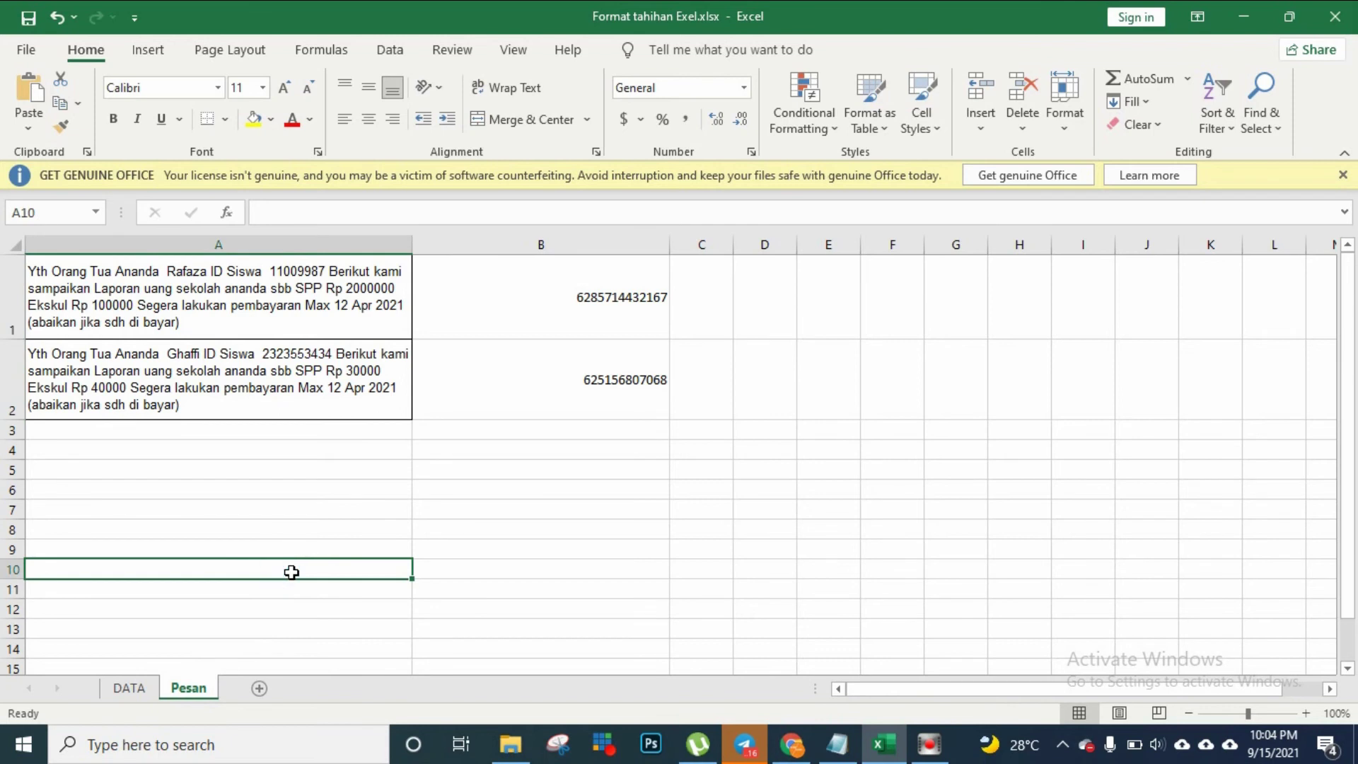
click(452, 461)
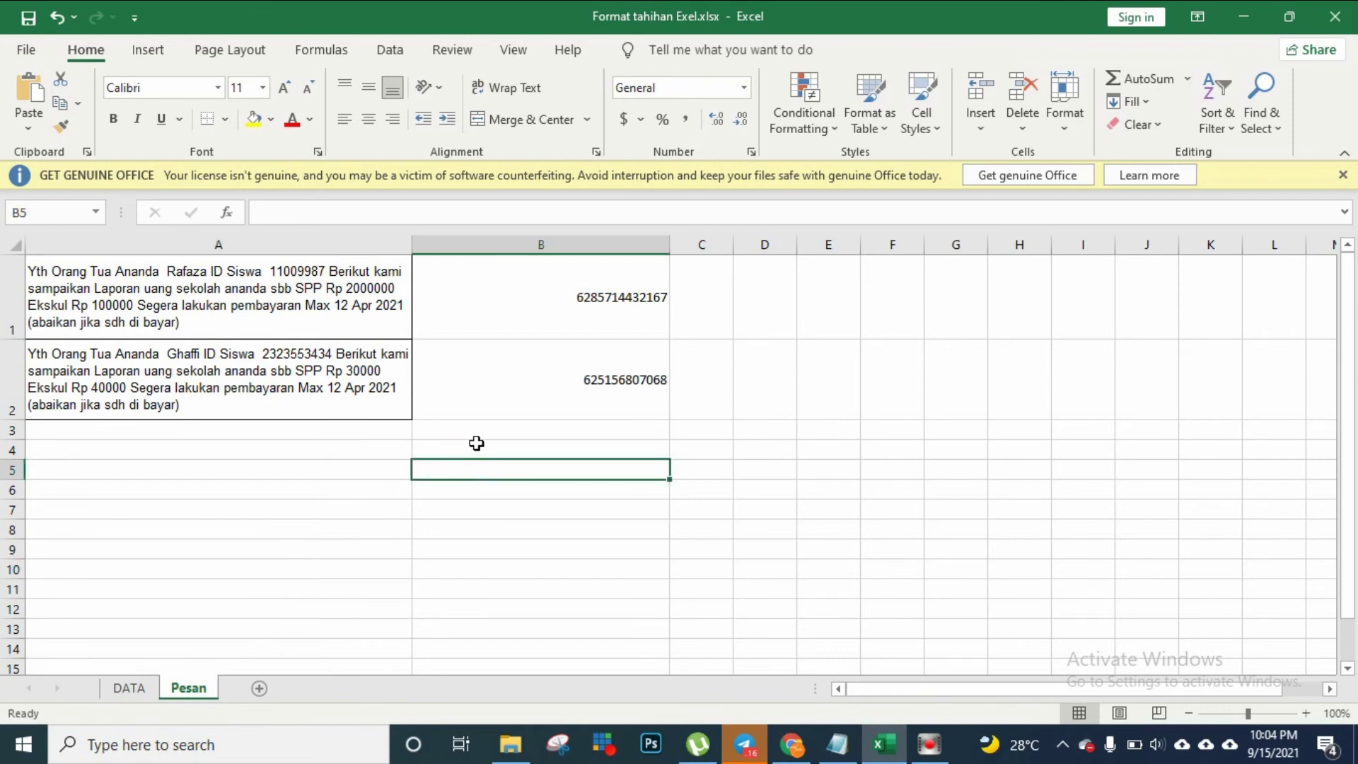
click(478, 438)
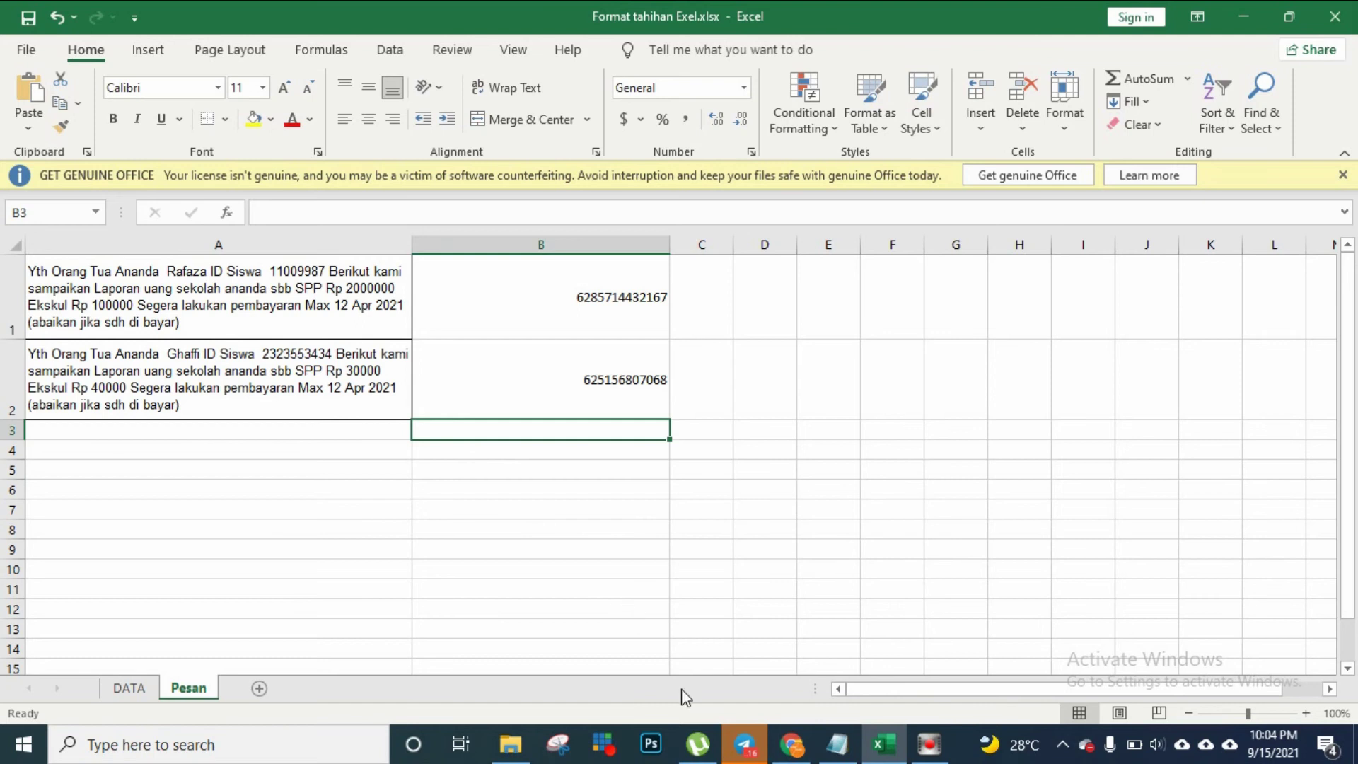
click(126, 688)
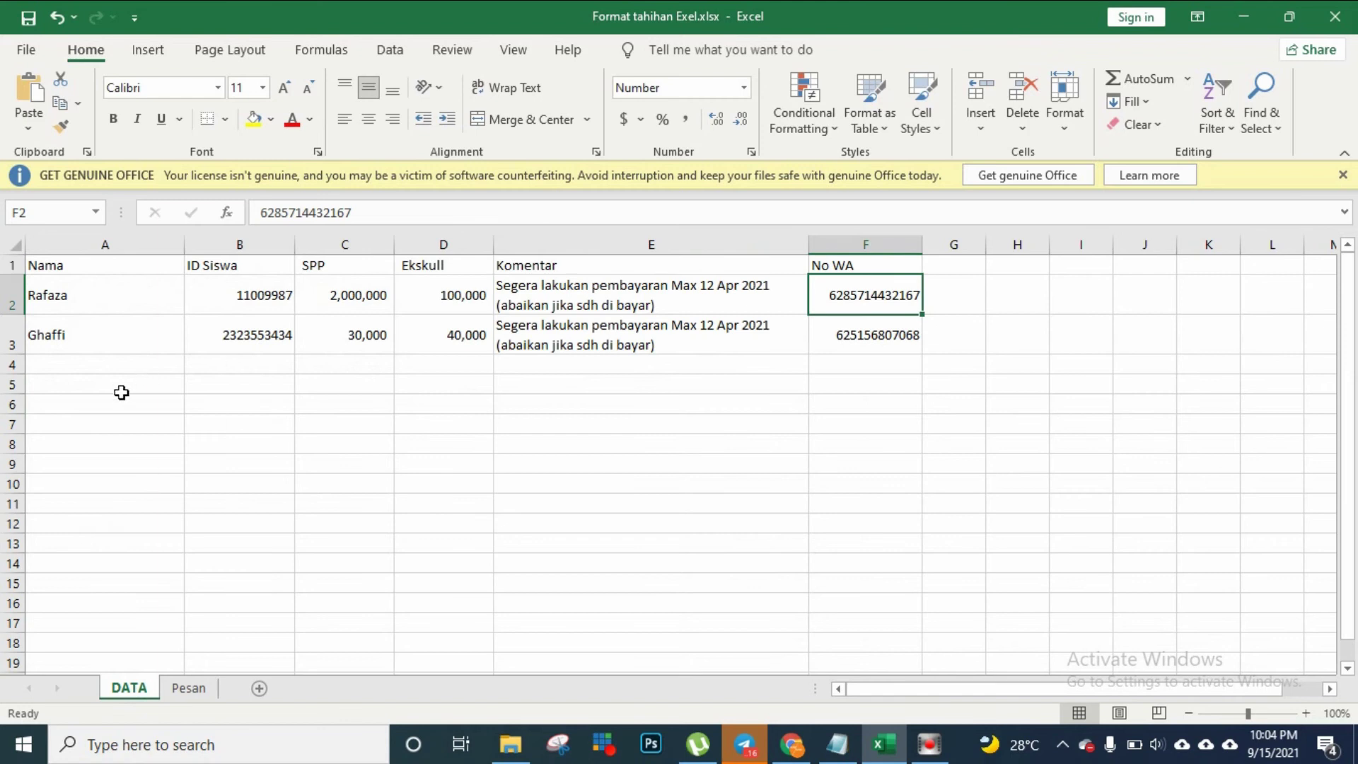
click(190, 688)
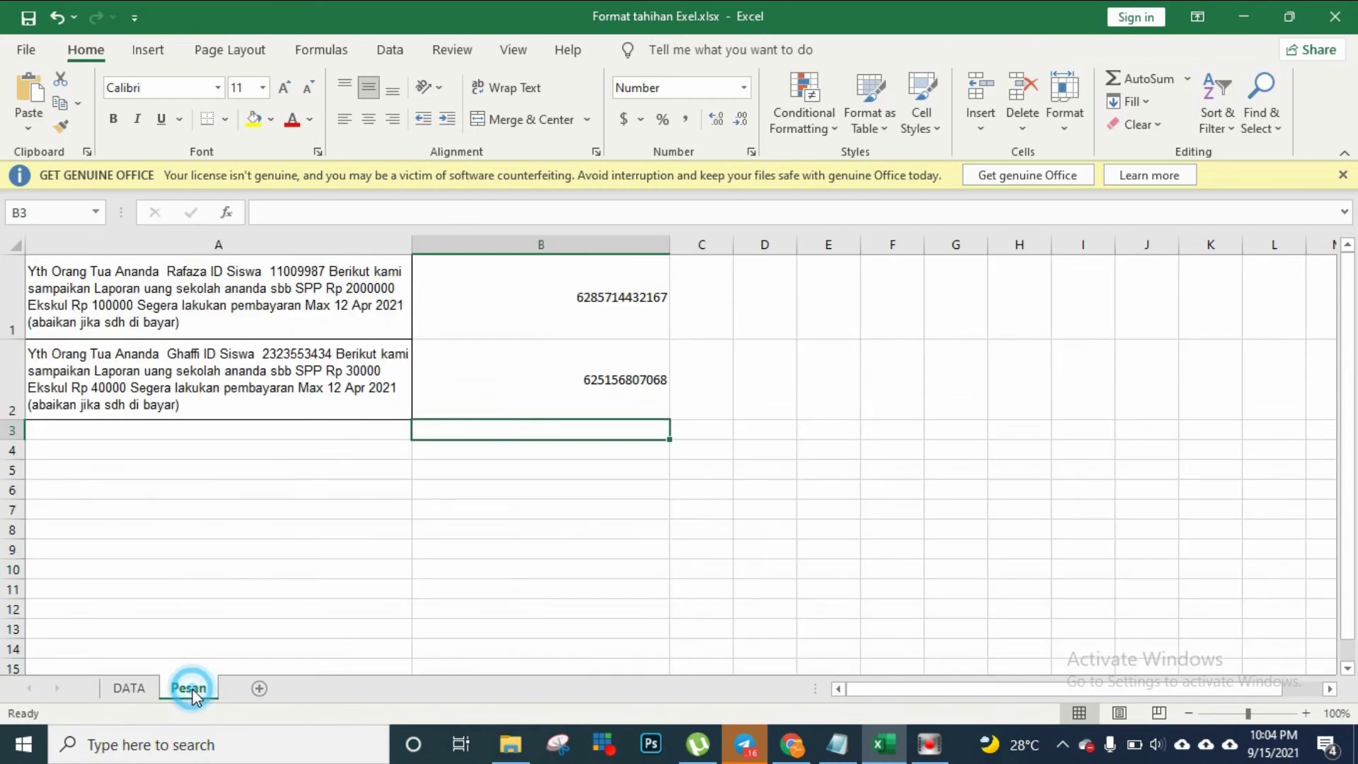
click(60, 271)
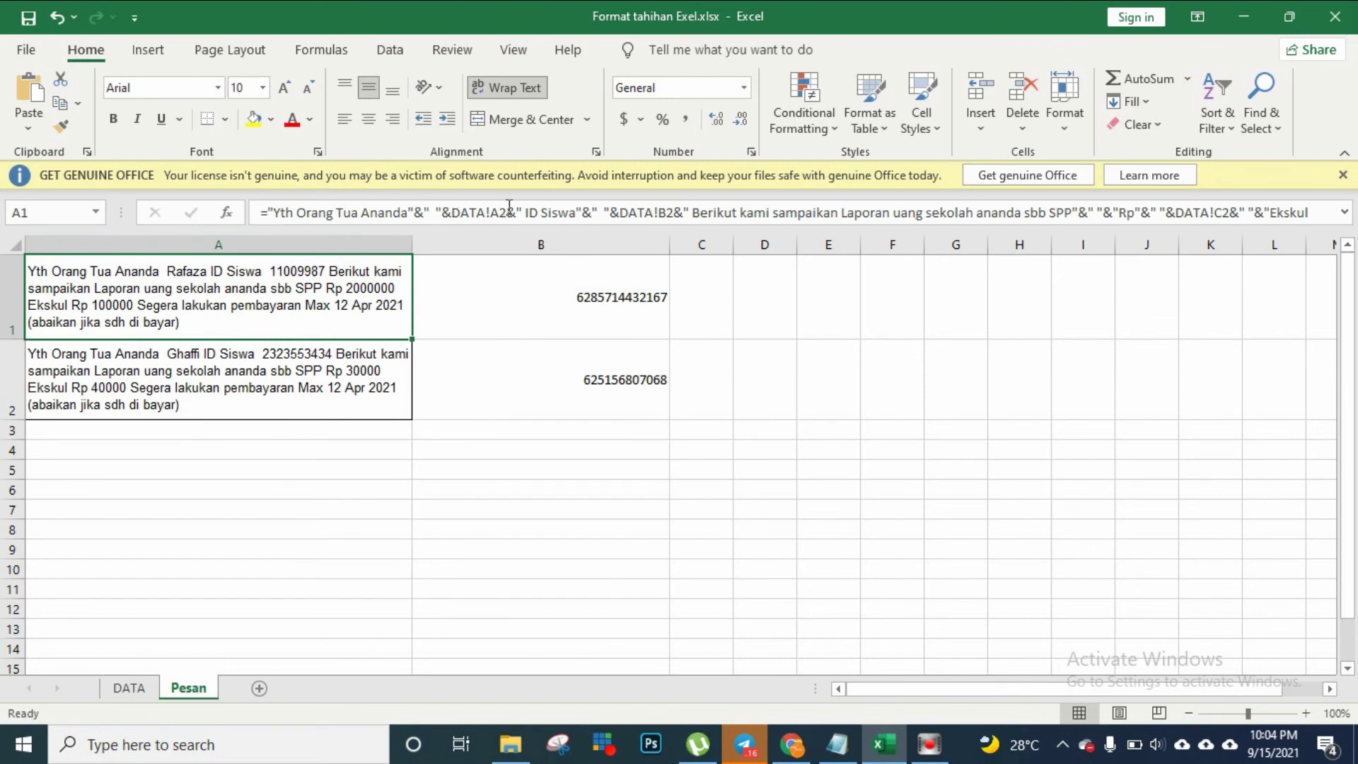
Review the first student's name, ID Siswa, SPP, Ekskull and Komentar on DATA
click(129, 688)
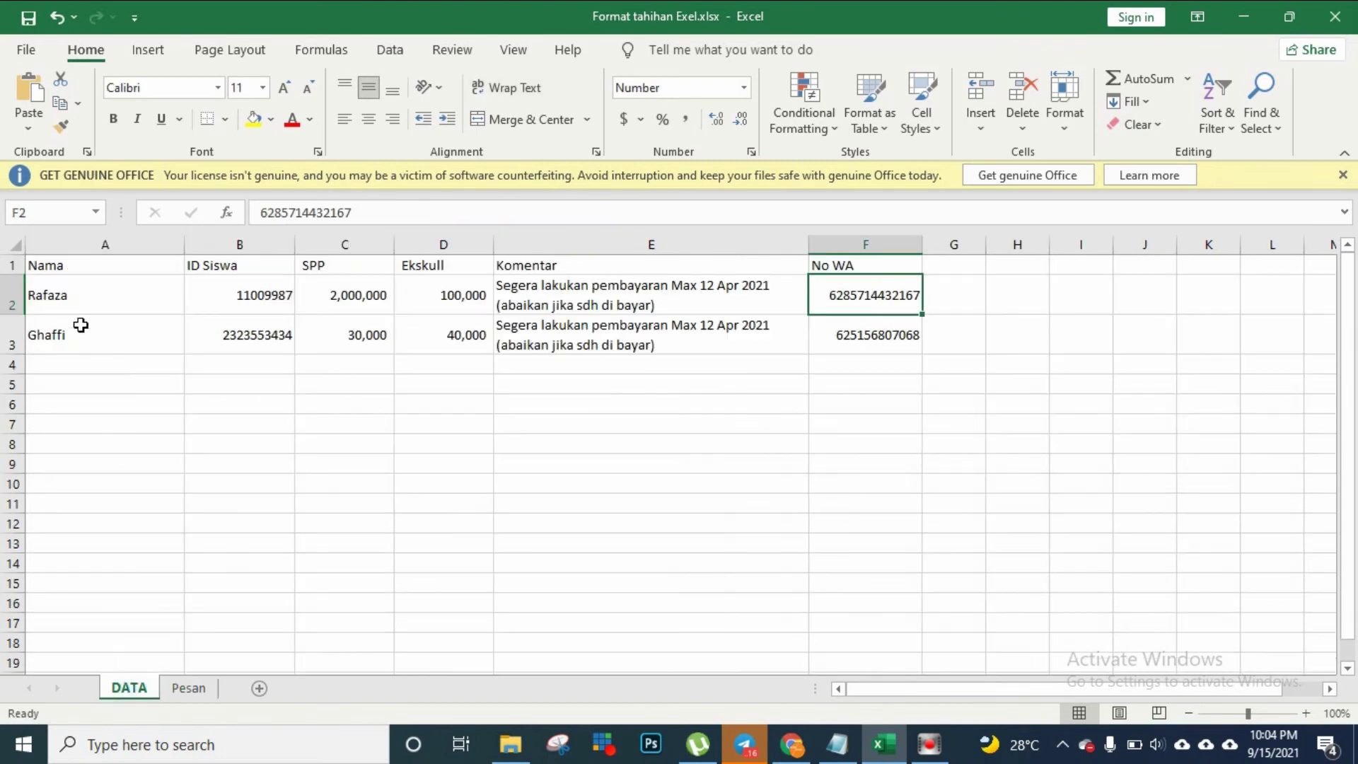
click(79, 294)
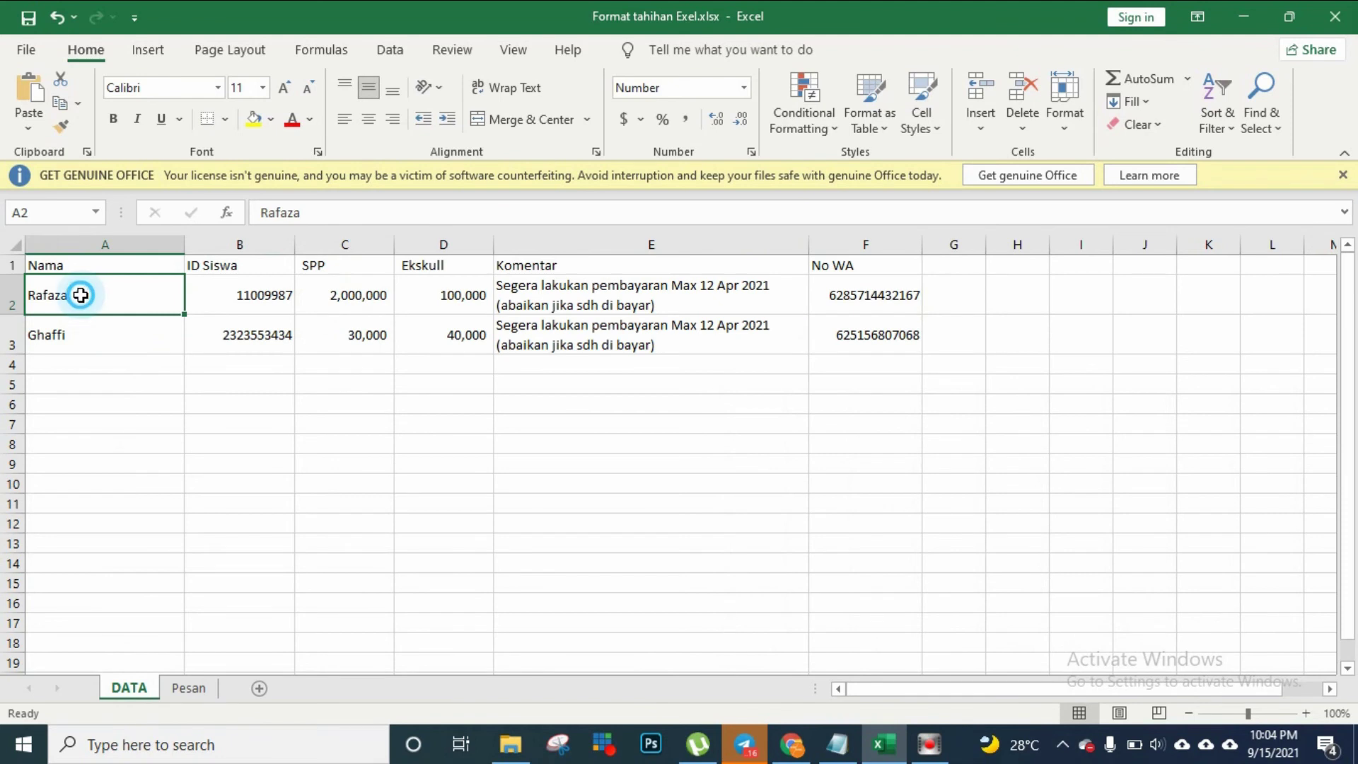
click(245, 296)
click(359, 296)
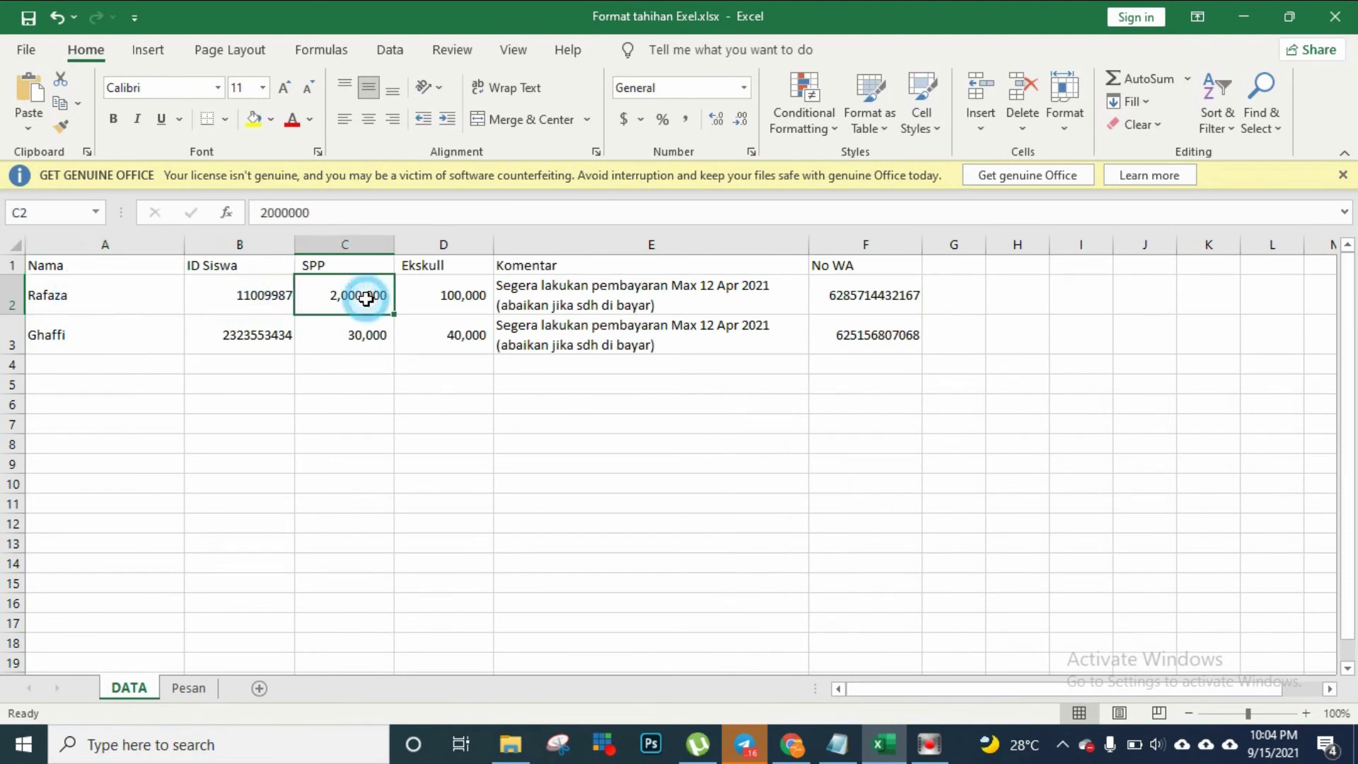
click(486, 301)
click(555, 293)
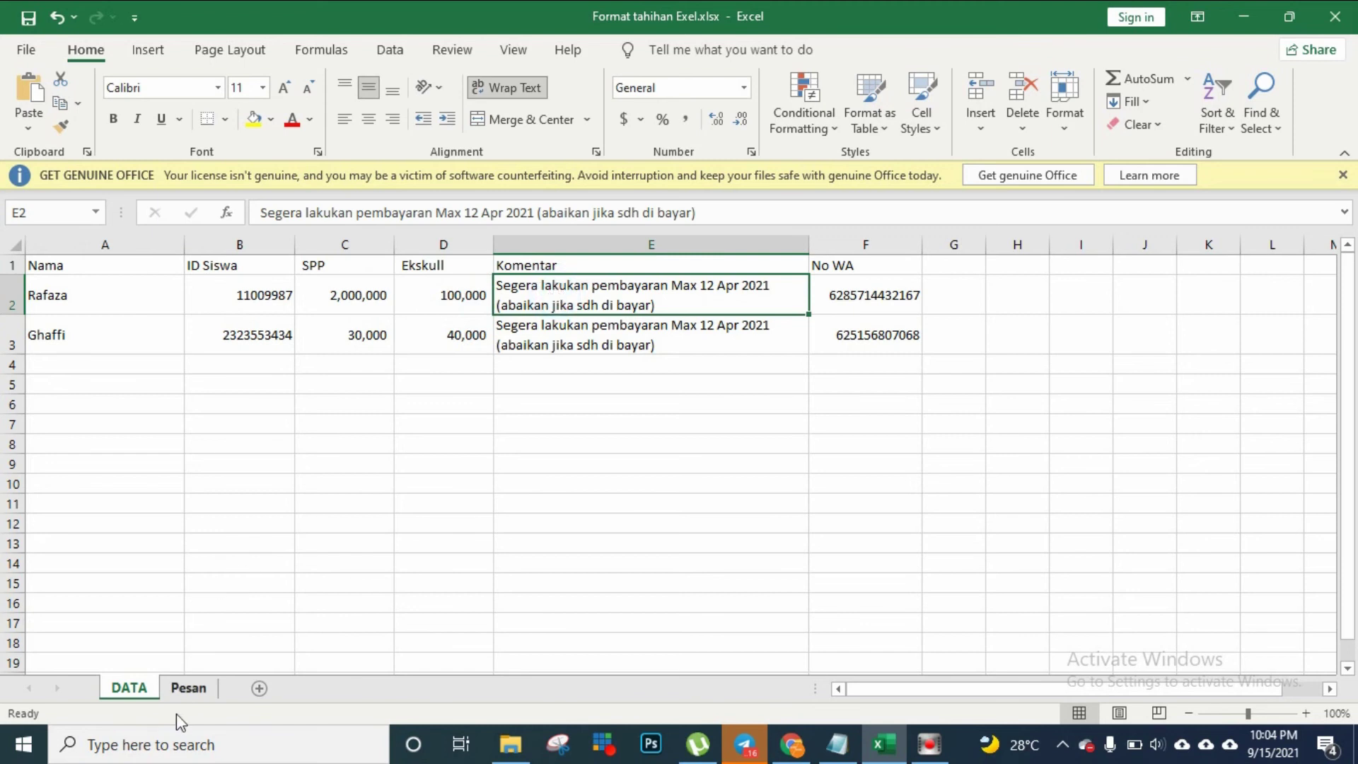
click(188, 690)
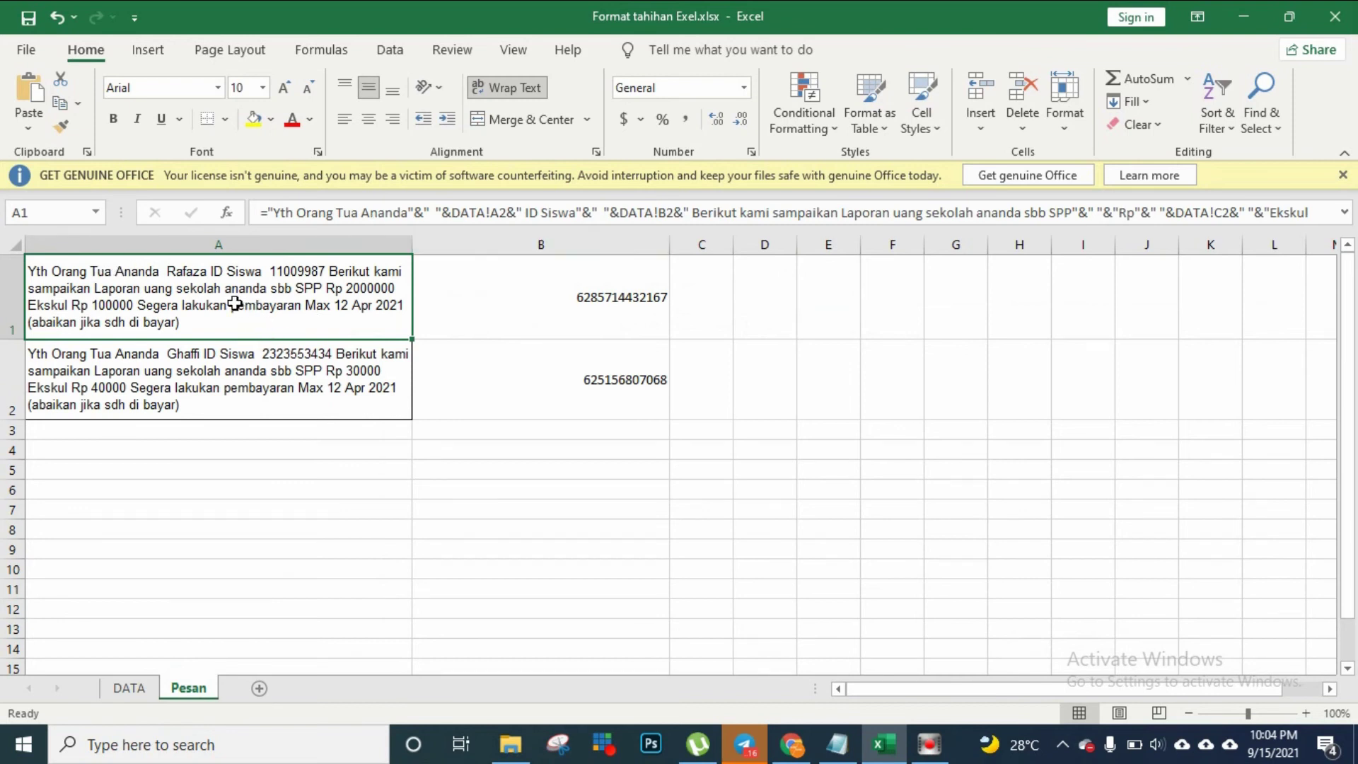
click(132, 690)
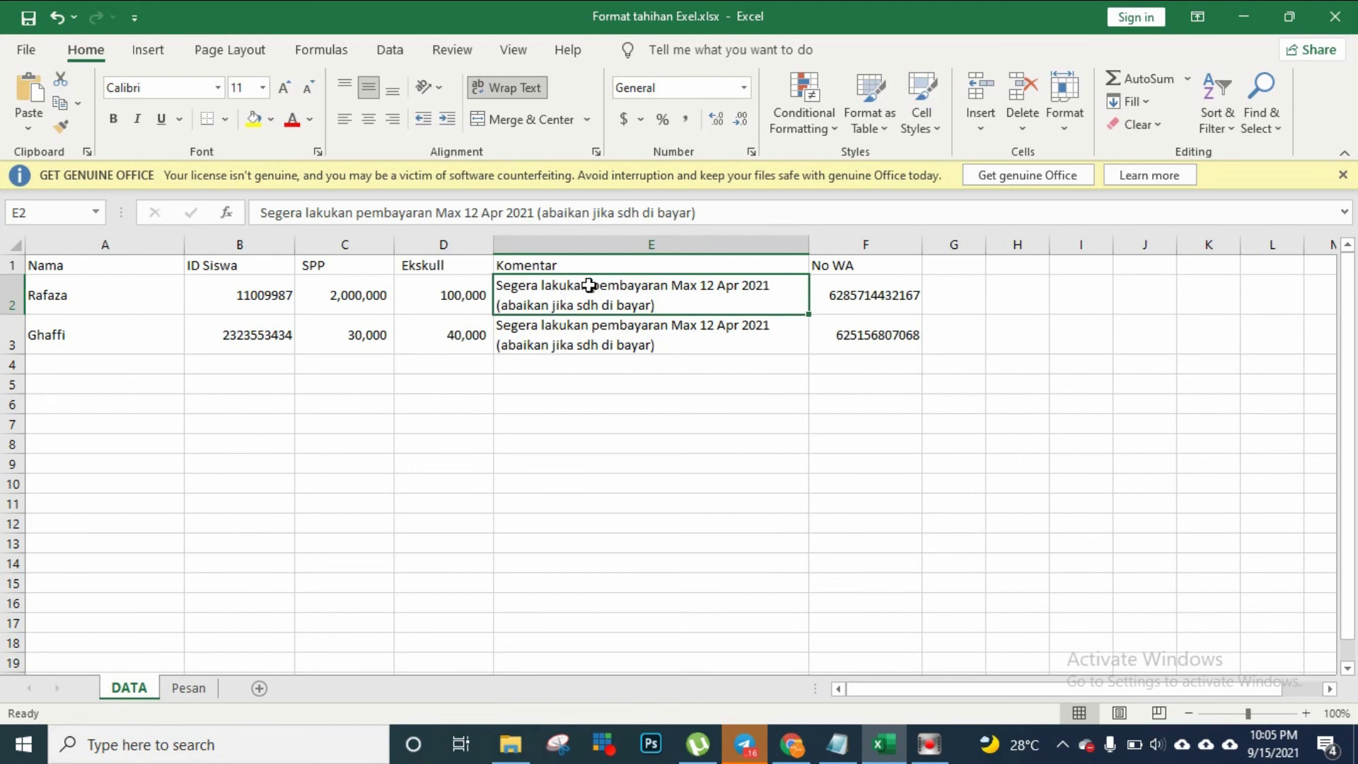
Edit E2's Komentar text, inserting a comma after 'pembayaran'
double_click(634, 285)
click(667, 286)
text(,)
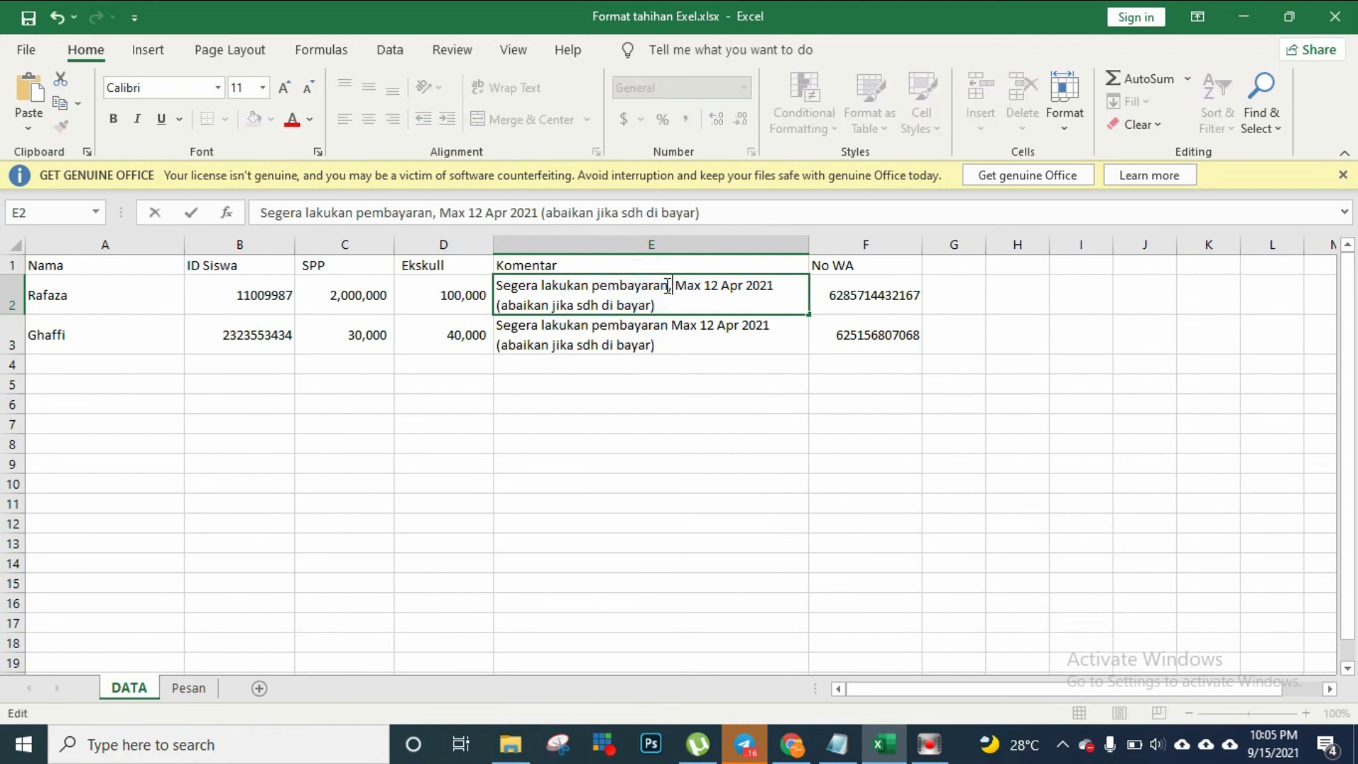
click(702, 389)
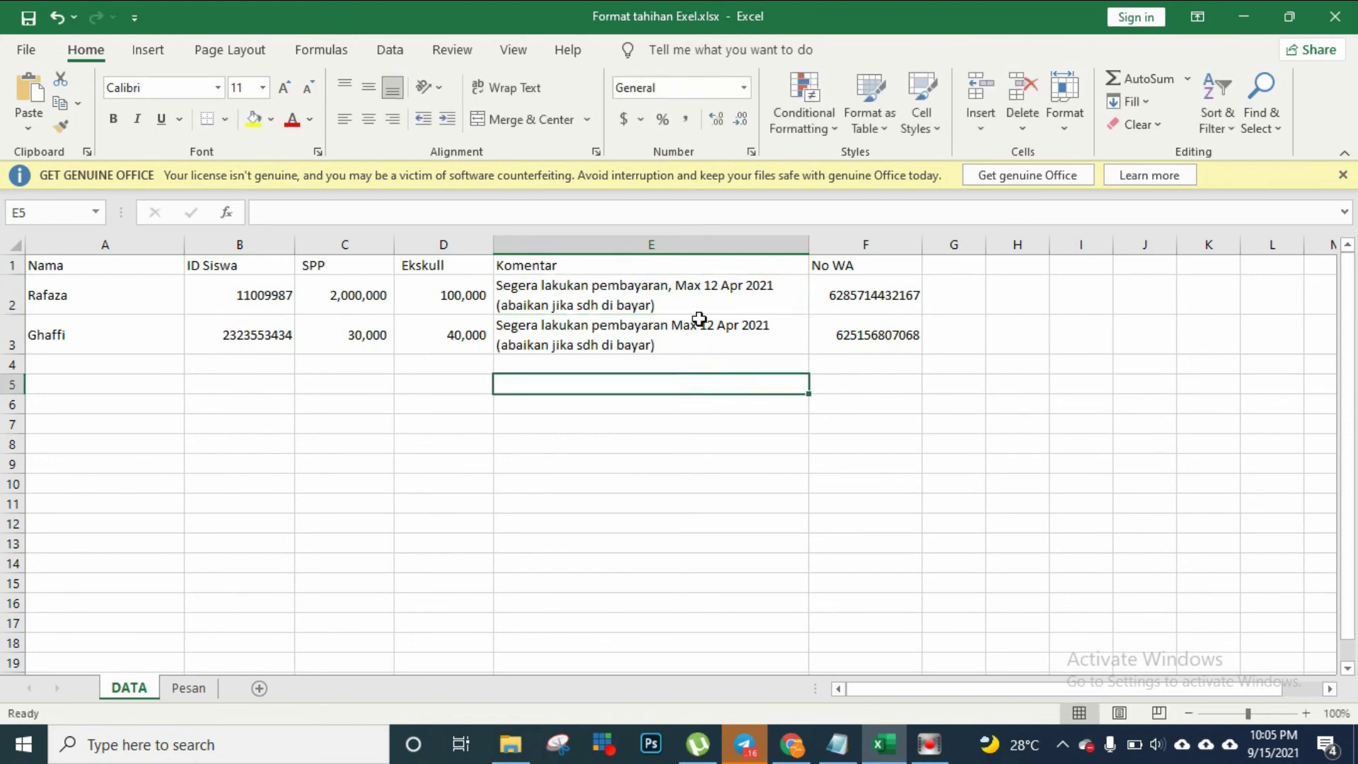
click(697, 294)
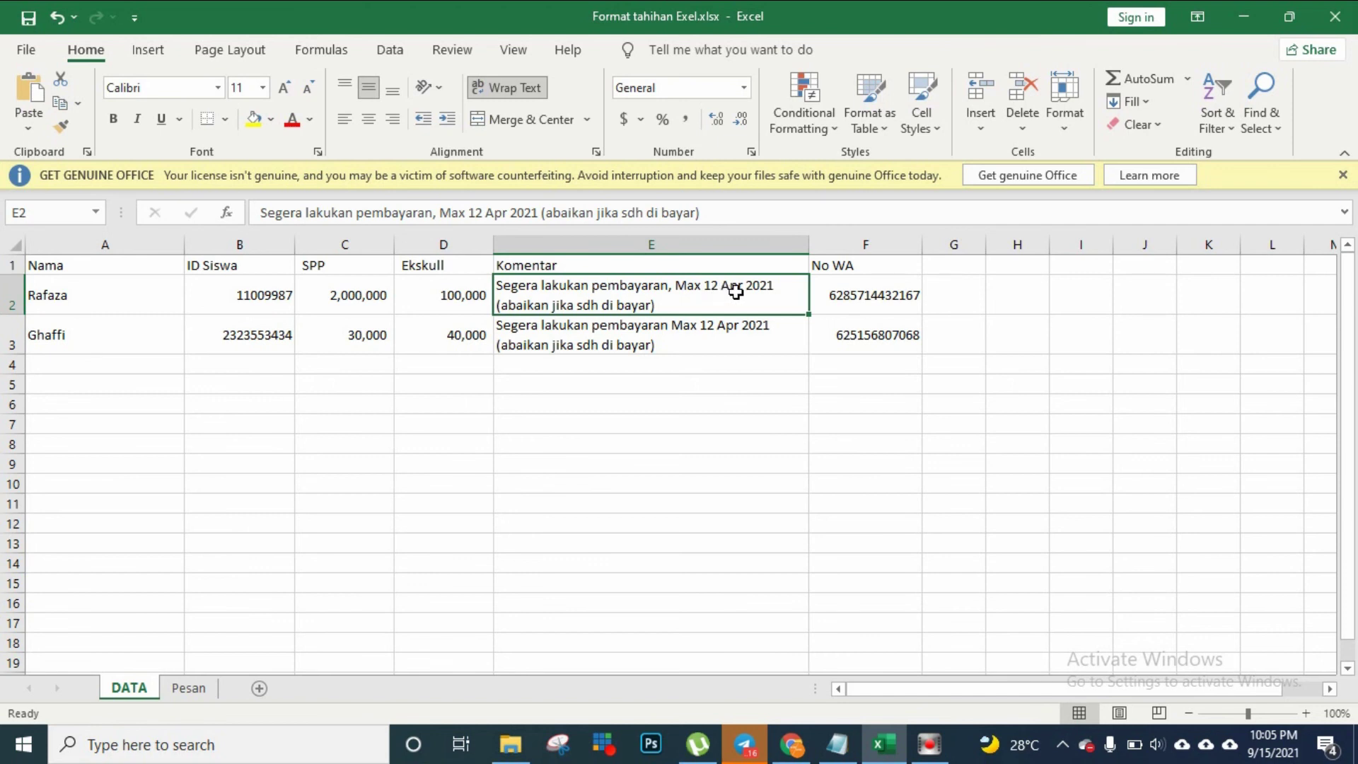
Remove the comma after 'pembayaran' in E2 and view the updated Pesan messages
double_click(673, 288)
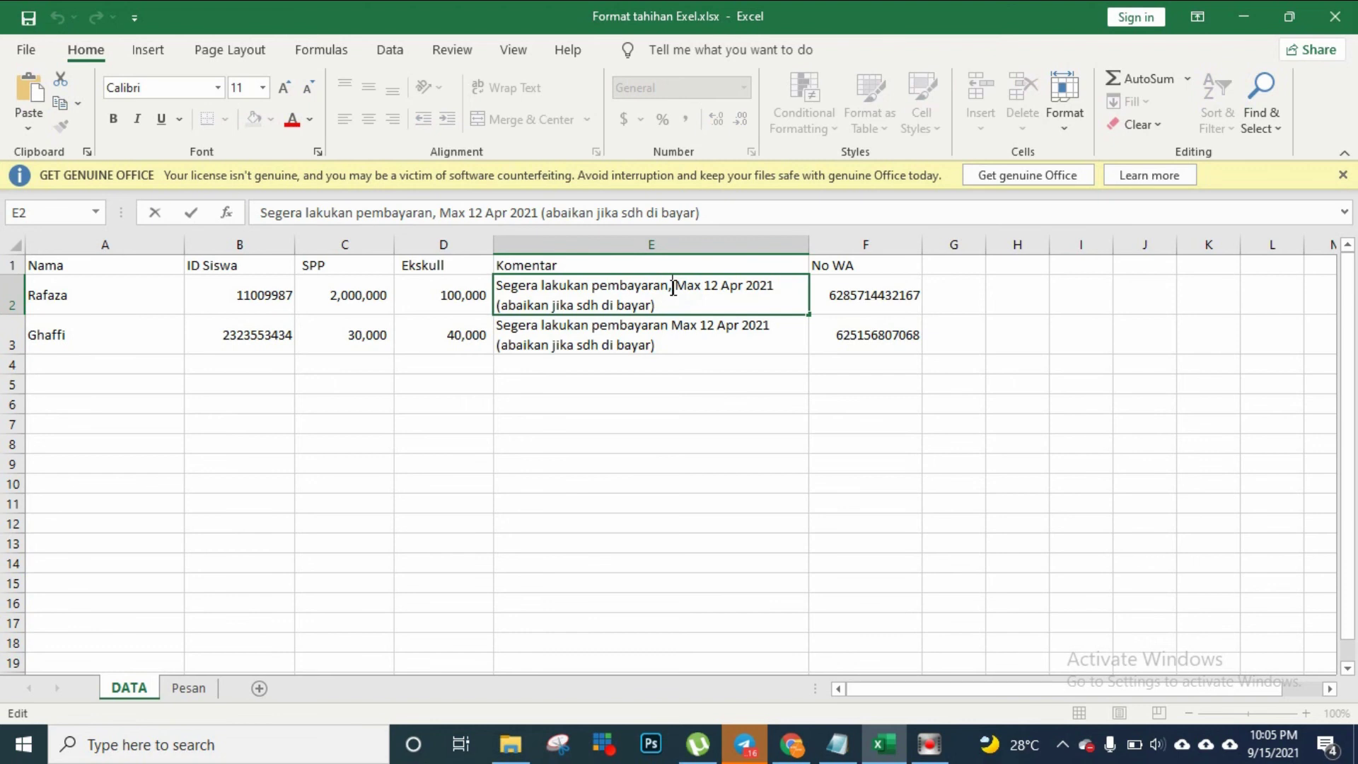
key(BackSpace)
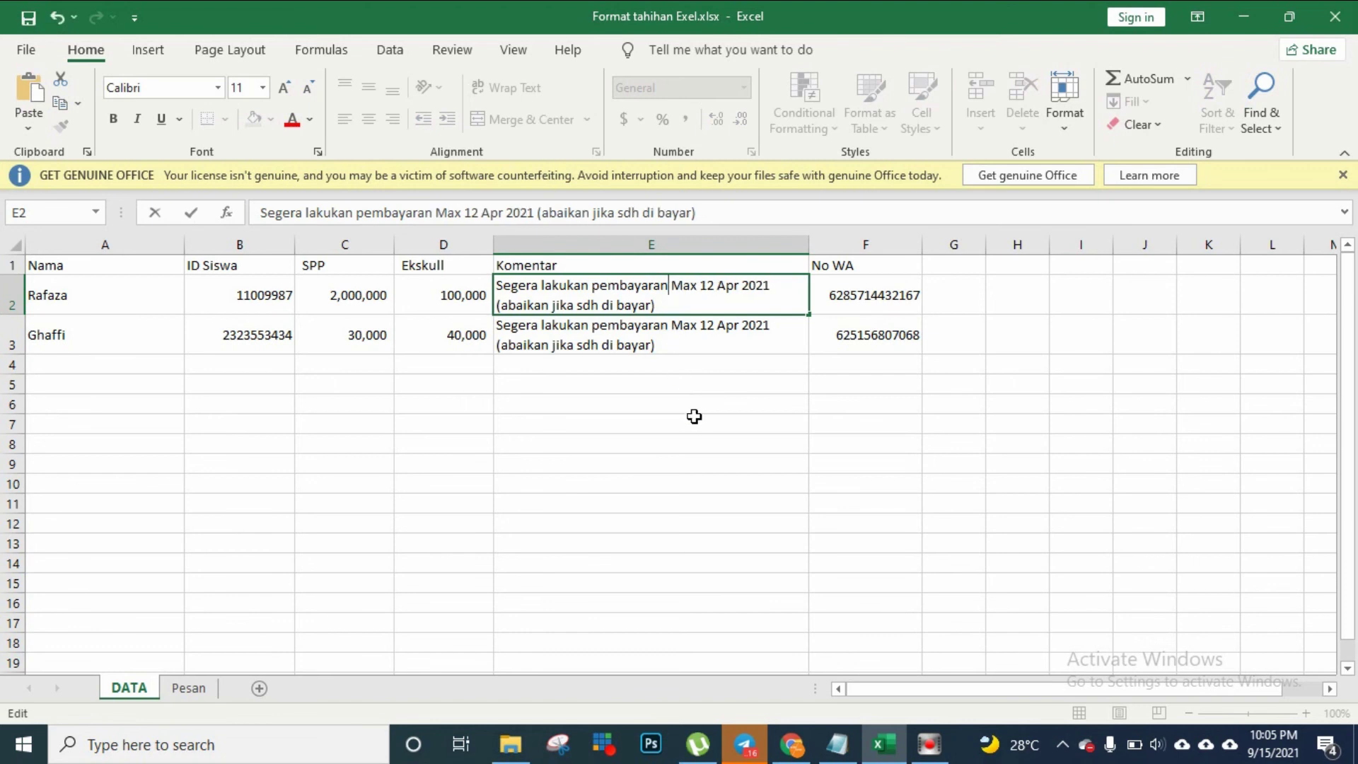
click(694, 419)
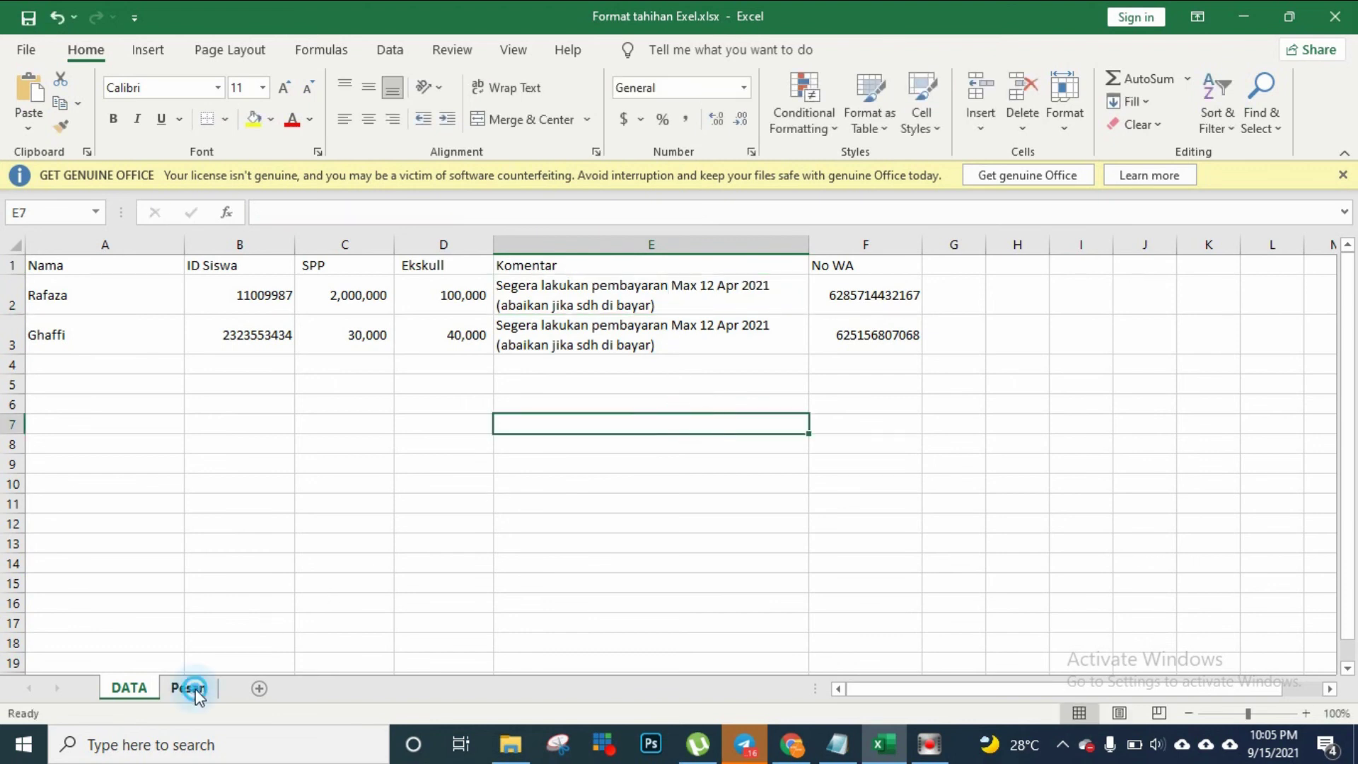
click(188, 688)
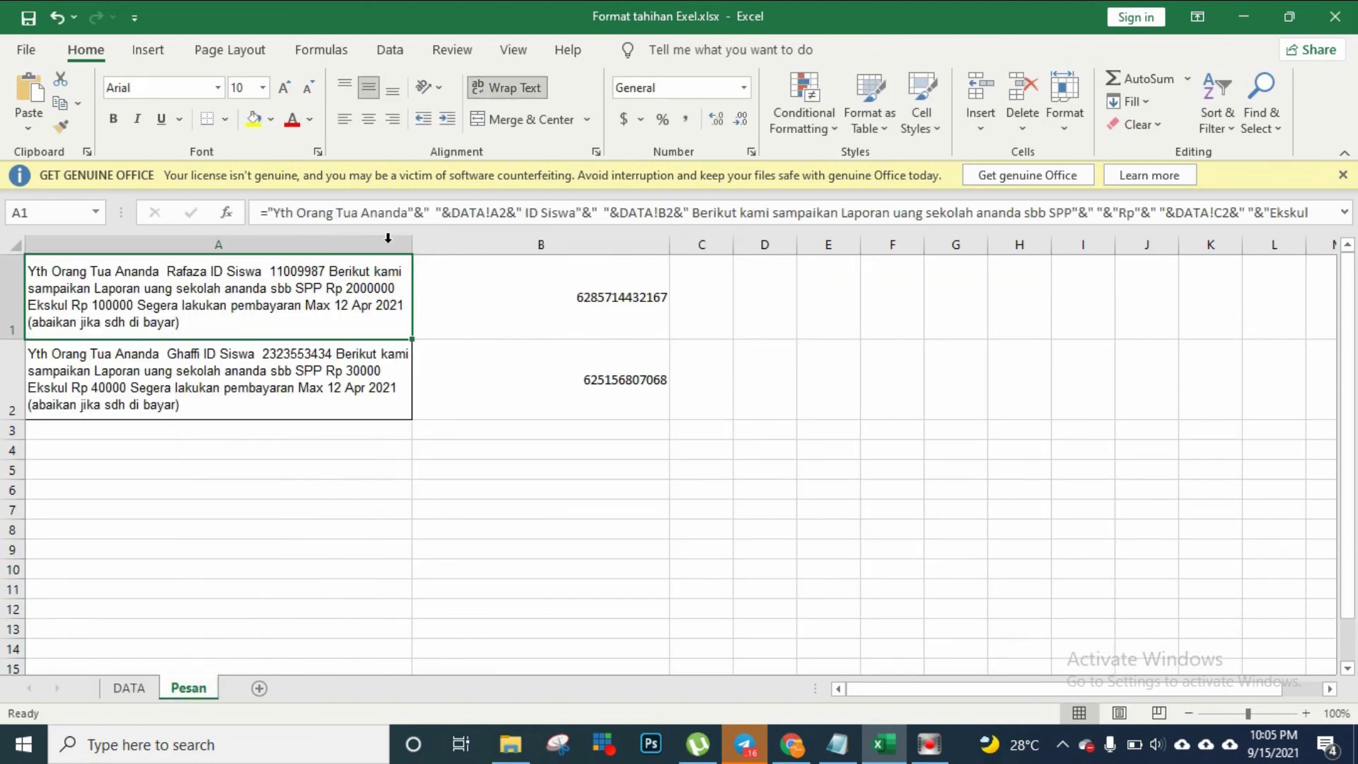
click(478, 545)
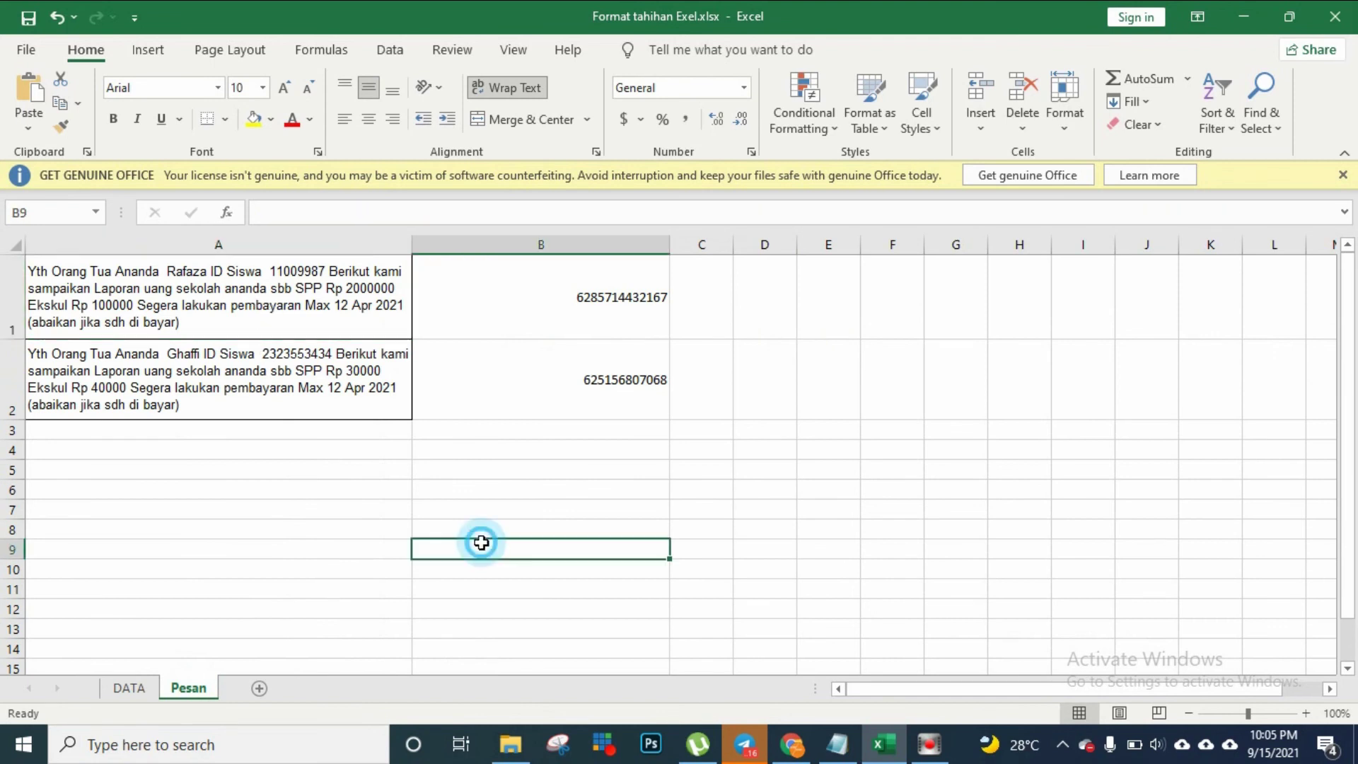
Save Pesan as CSV (Comma delimited) 'Format tahihan Exel.csv' in WA Blast, overwriting the old file
click(26, 49)
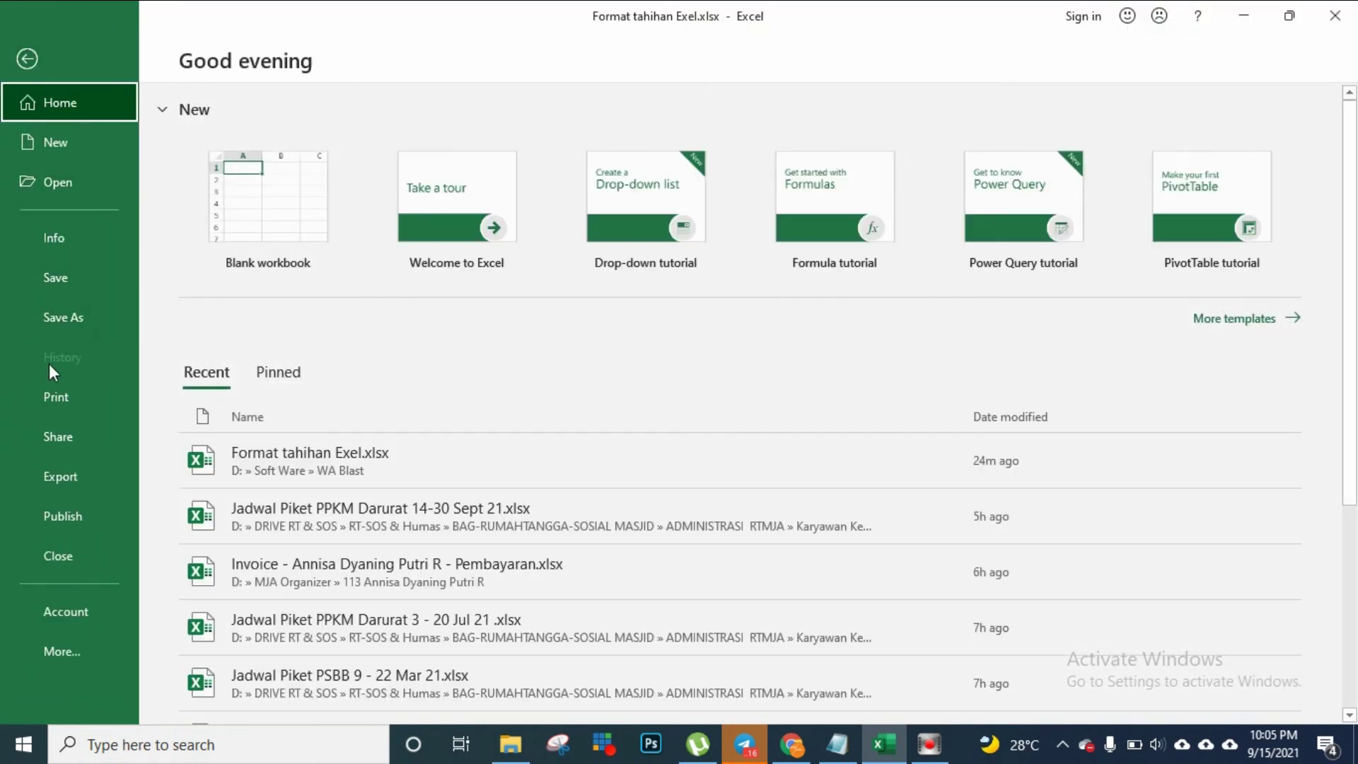
click(58, 317)
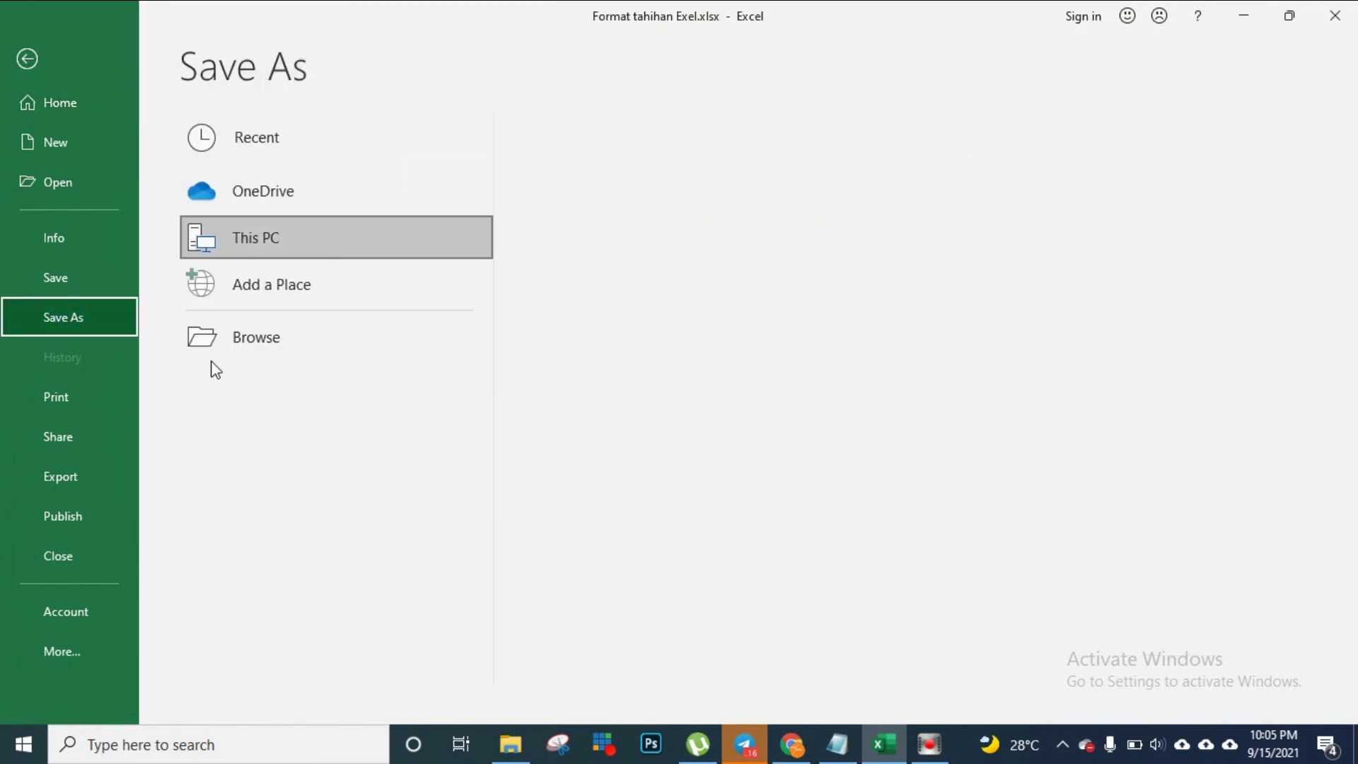
click(634, 224)
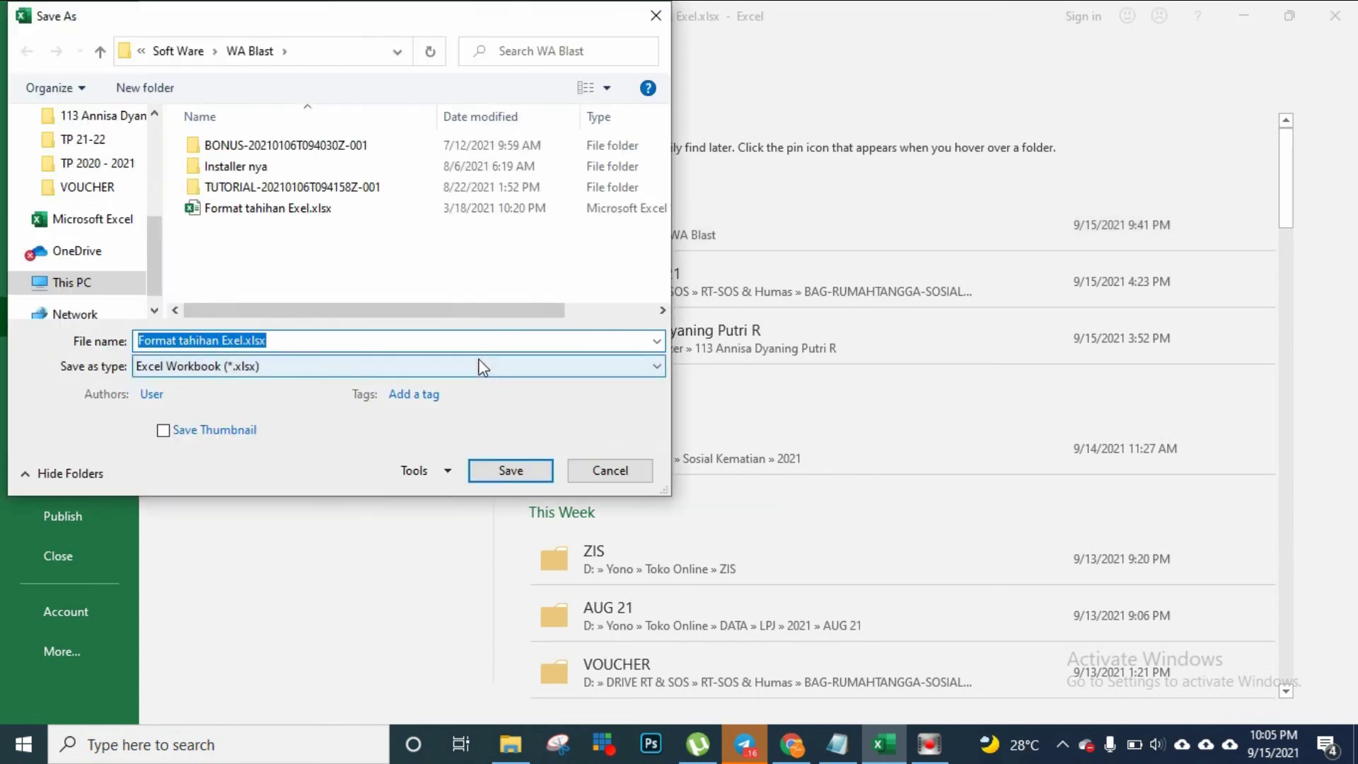
click(478, 366)
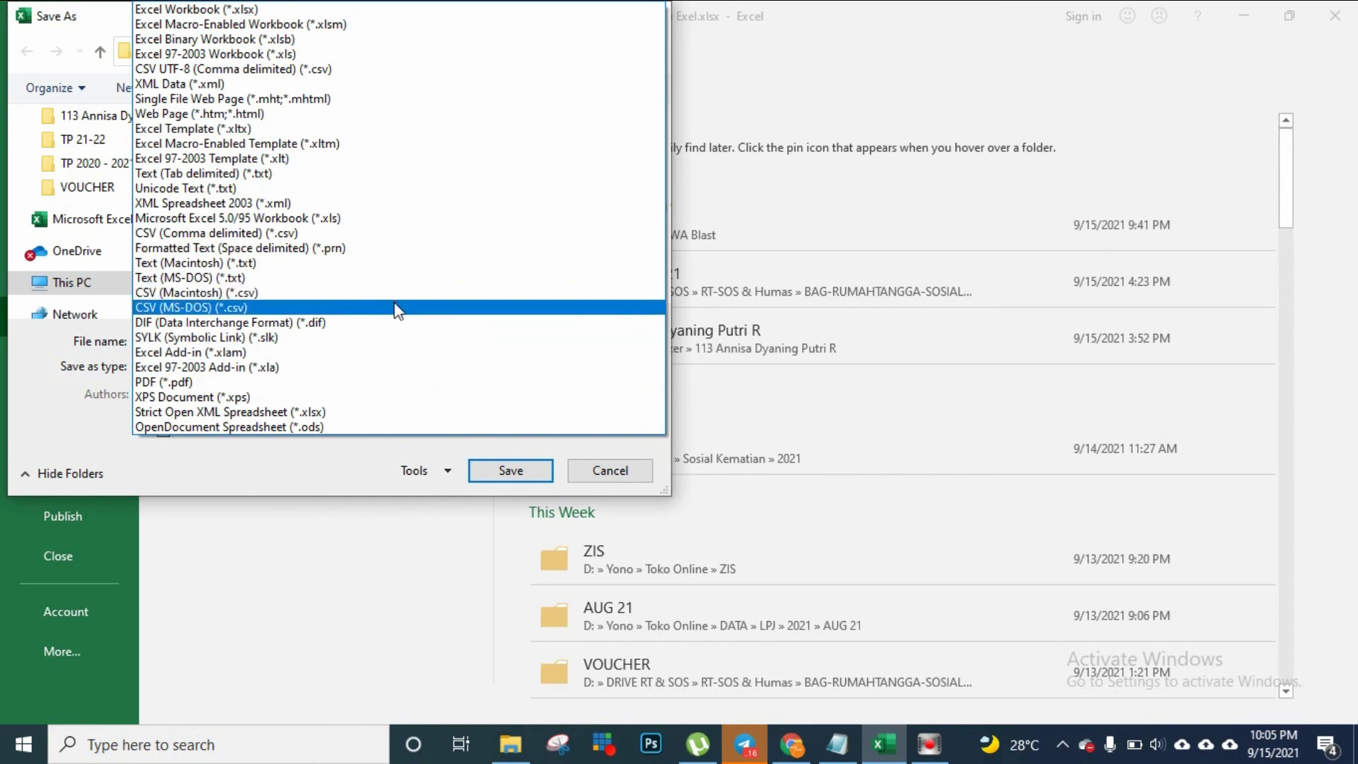
click(380, 235)
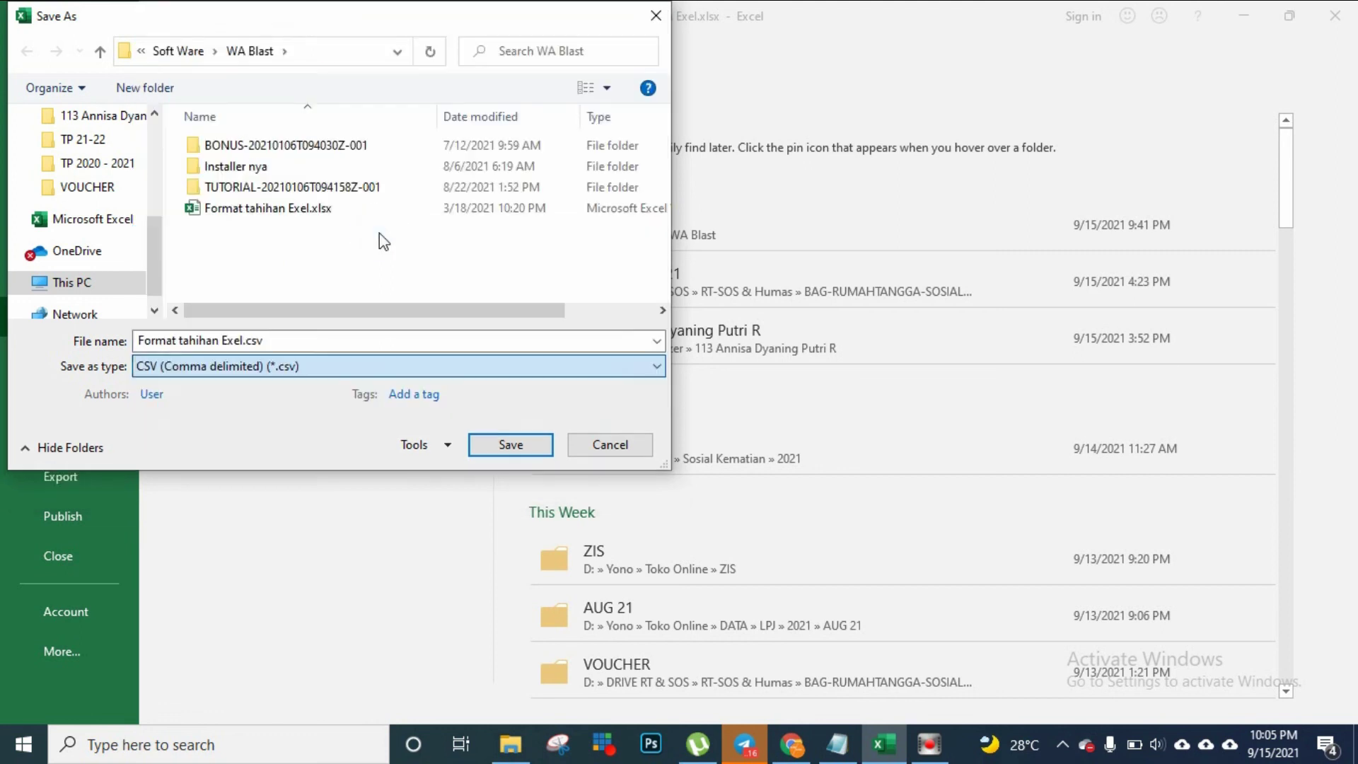
click(483, 441)
click(752, 372)
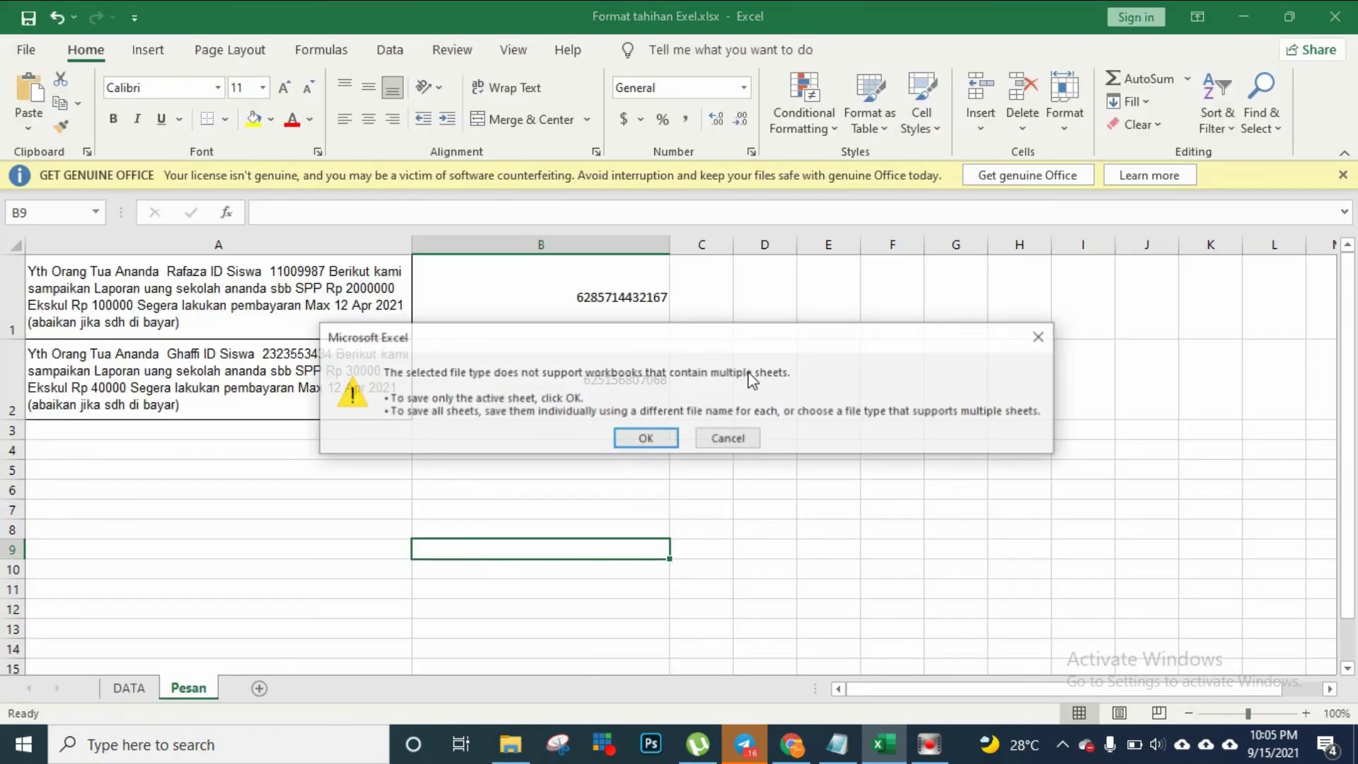
click(660, 435)
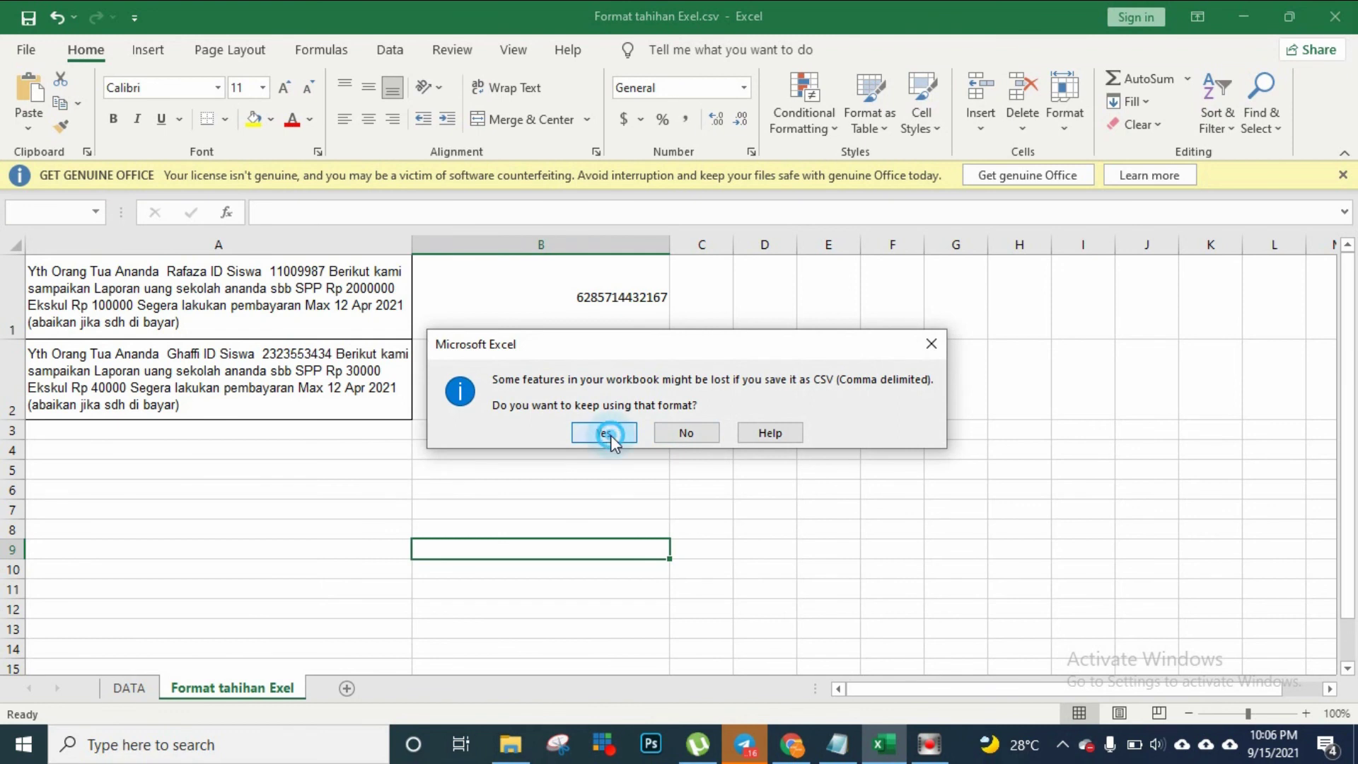
click(609, 434)
click(744, 472)
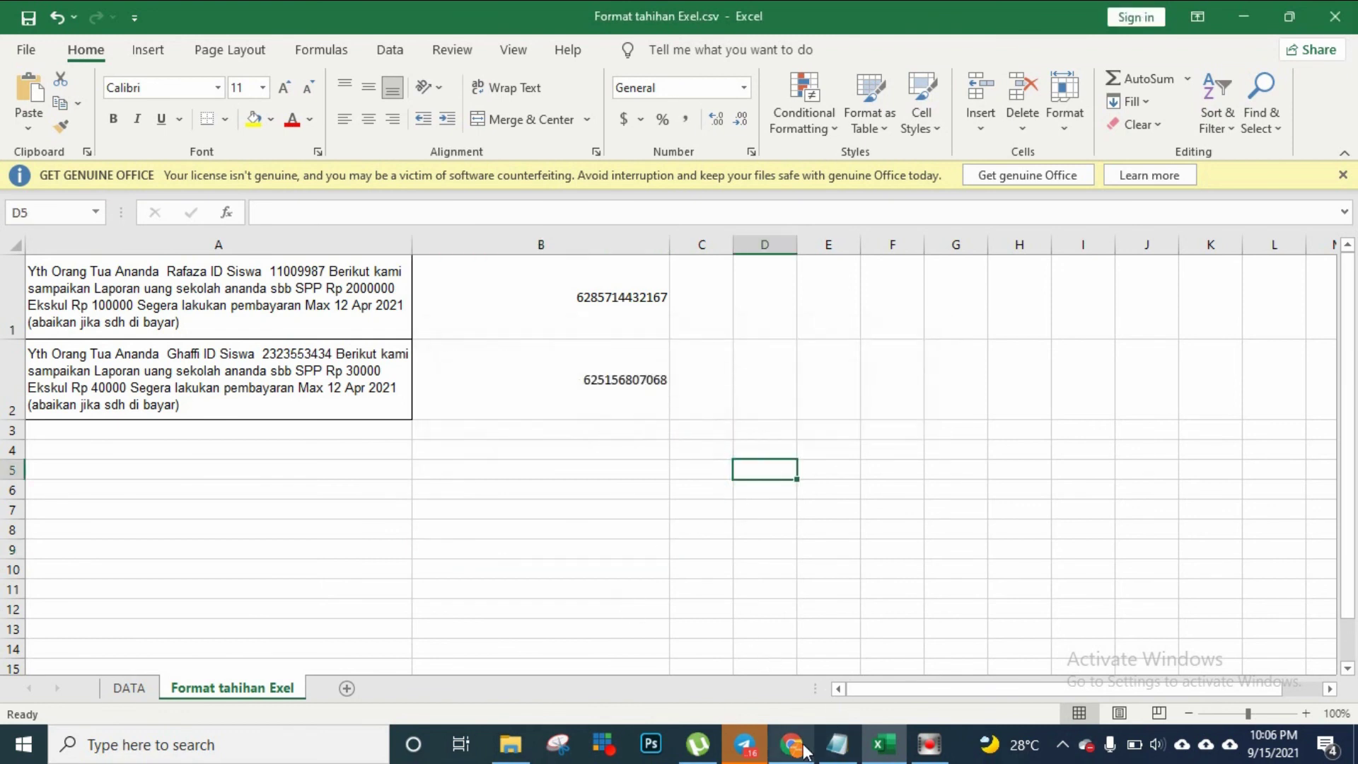
Return to WhatsApp Web in Chrome and open the WhatsWeb sender panel, ready in its Numbers box
click(562, 555)
click(792, 744)
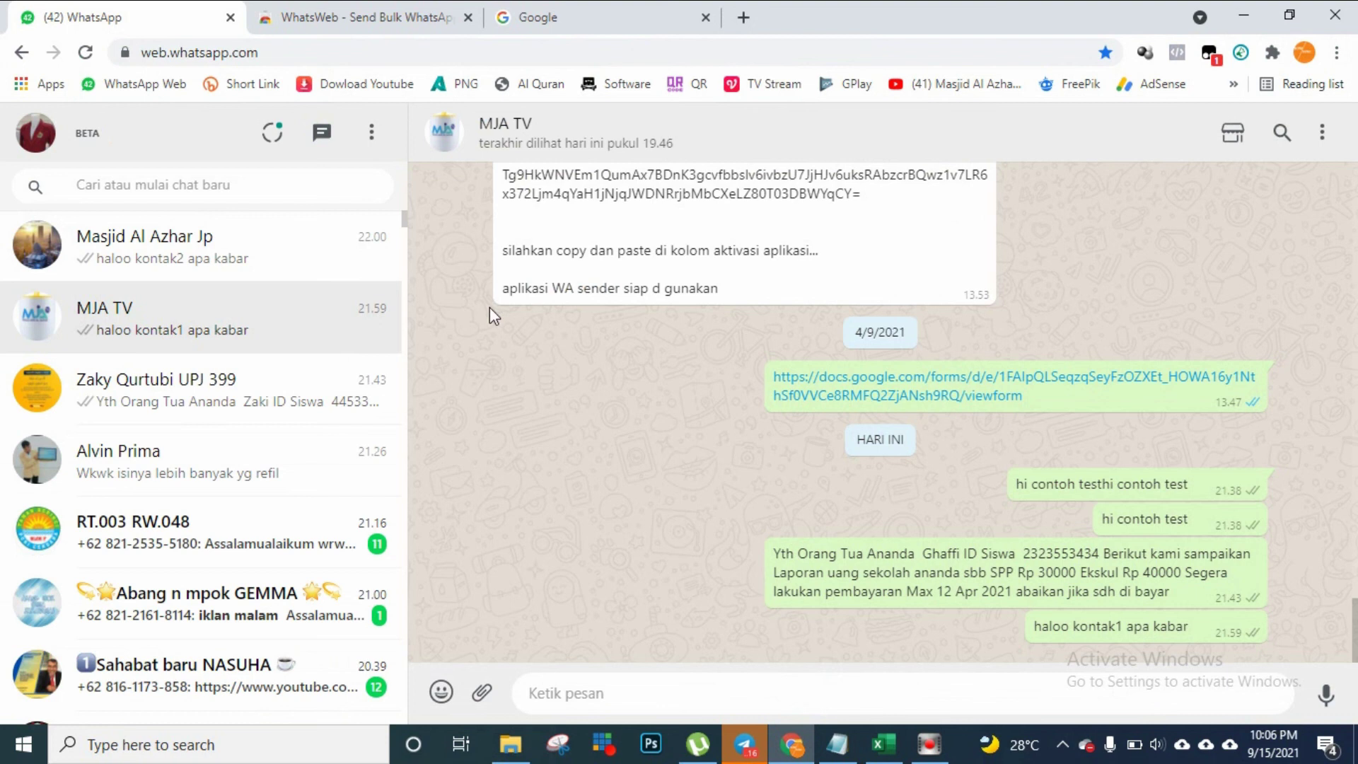
click(1242, 55)
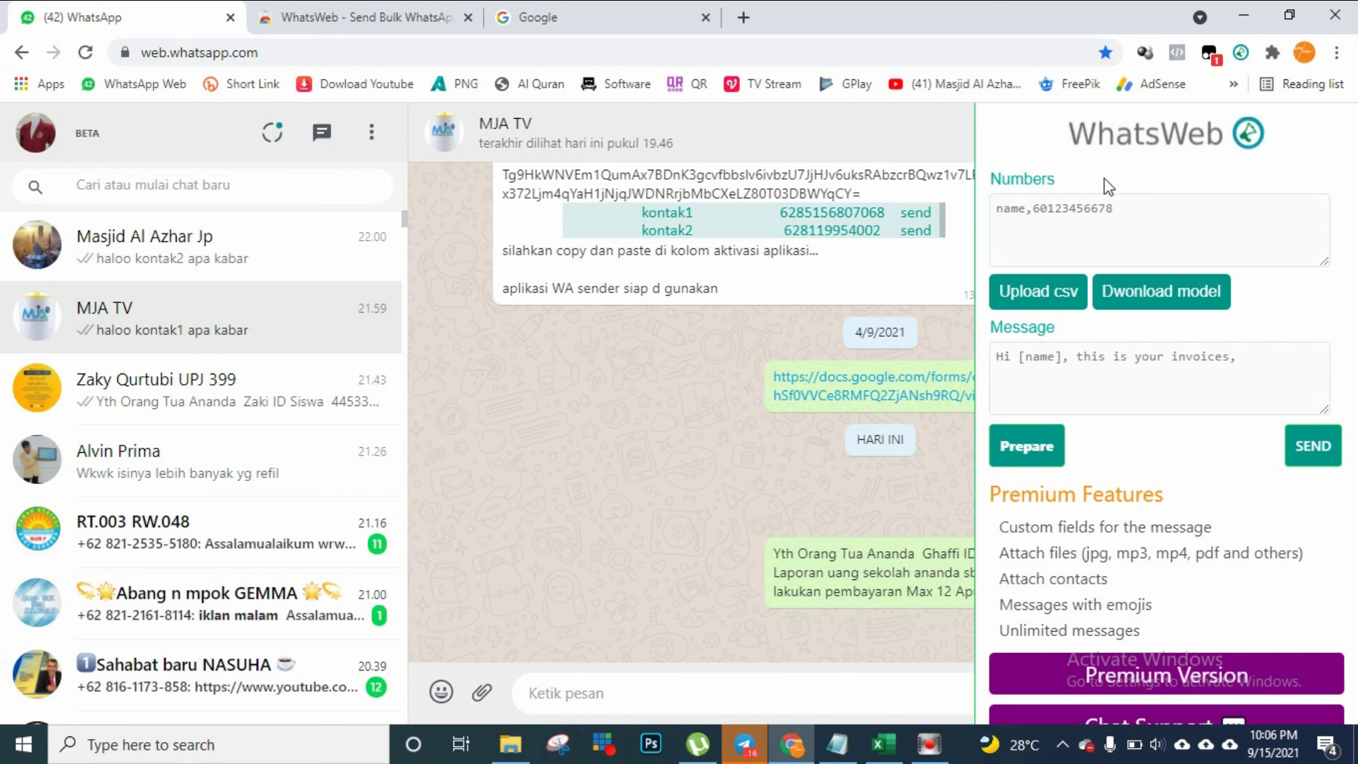
click(1087, 214)
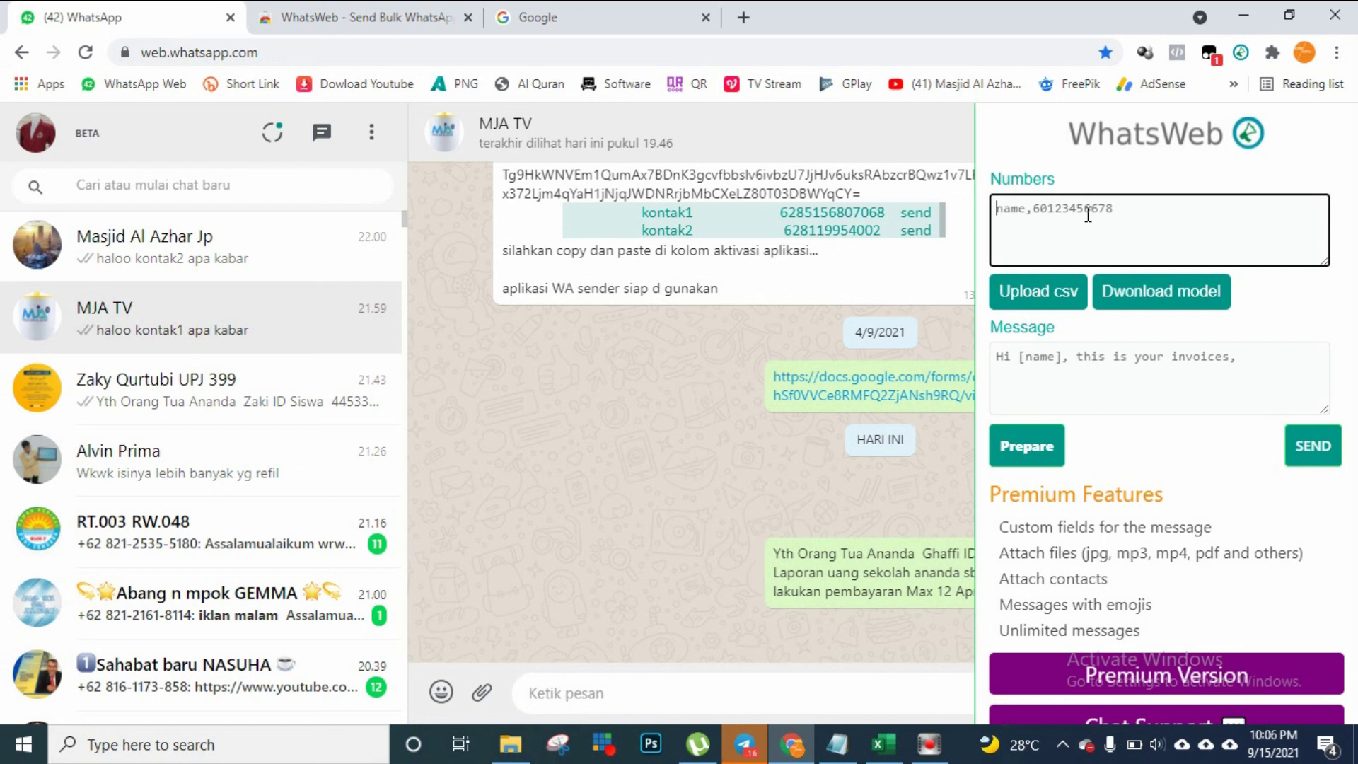
Upload Format tahihan Exel.csv so its school-fee reminders and WhatsApp numbers fill the Numbers box
click(1035, 292)
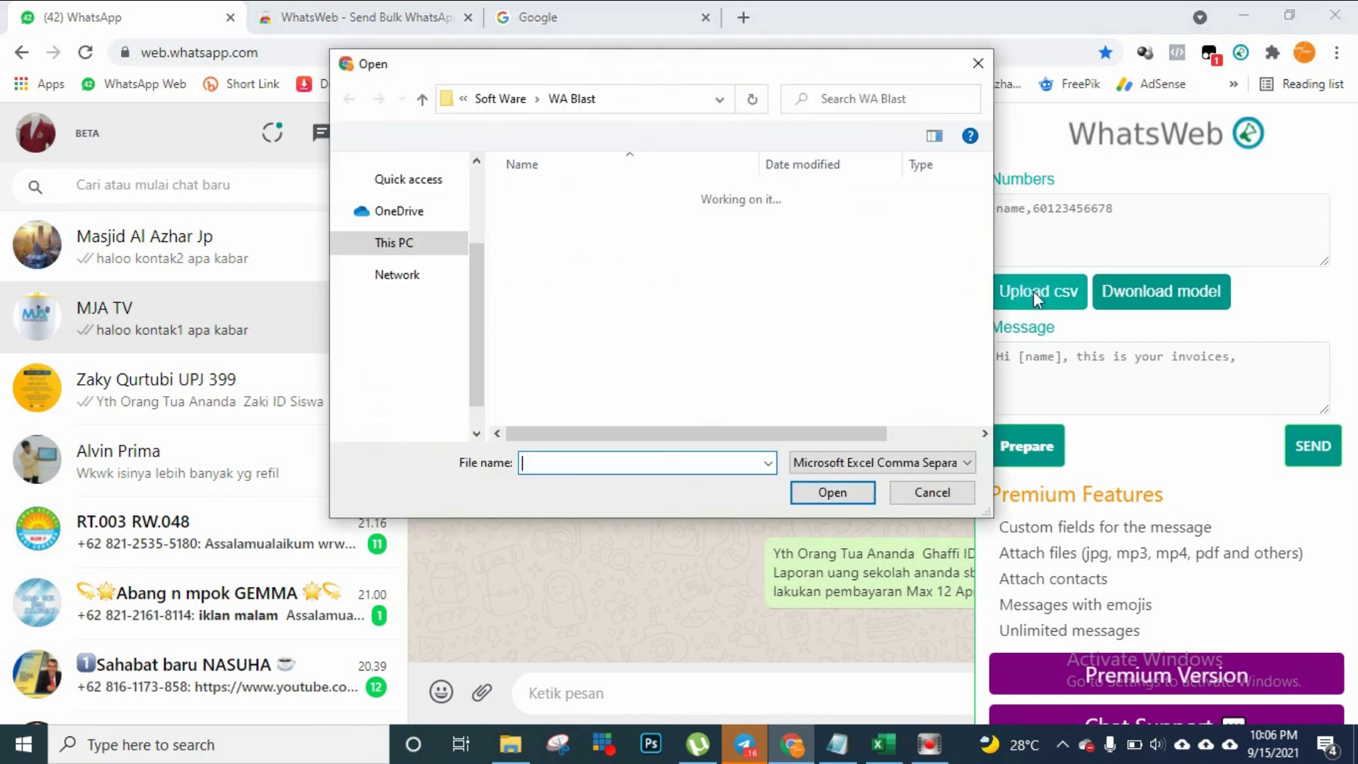
click(608, 256)
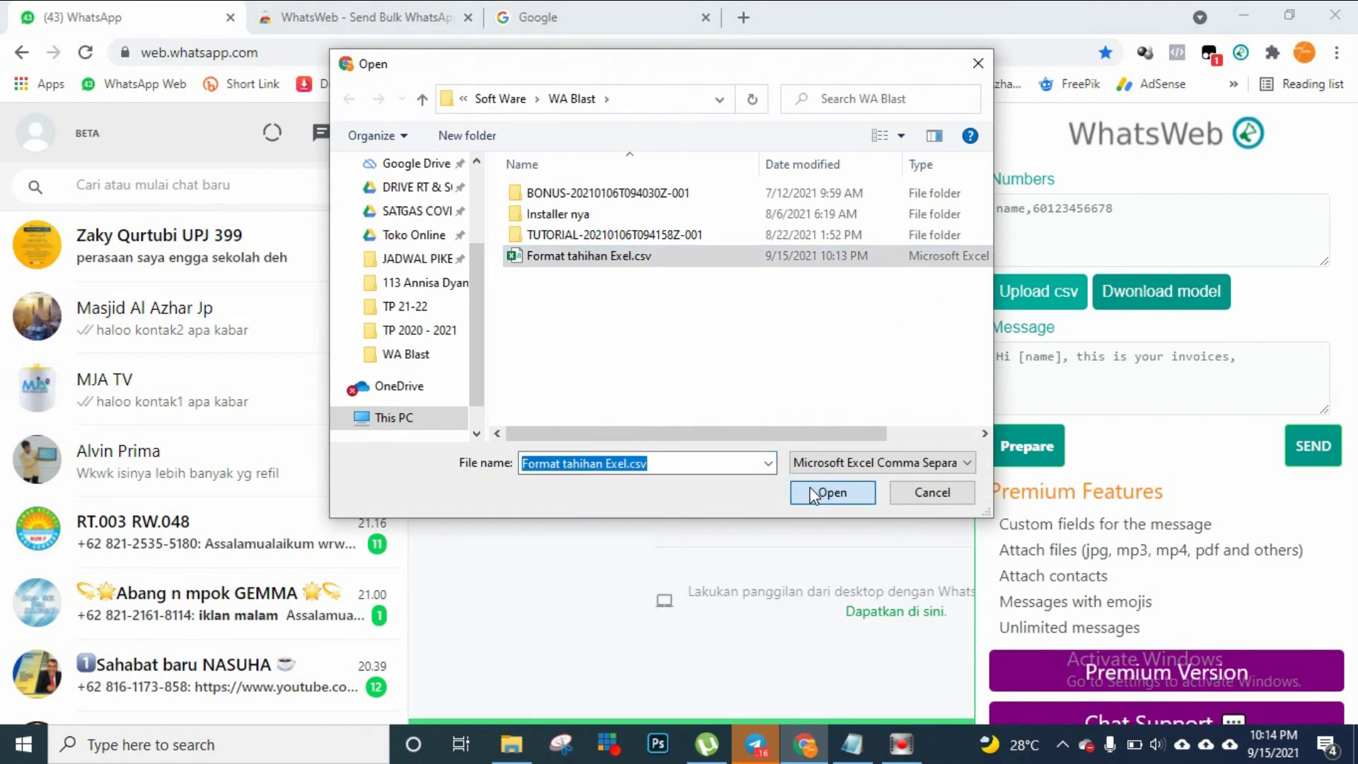
click(832, 492)
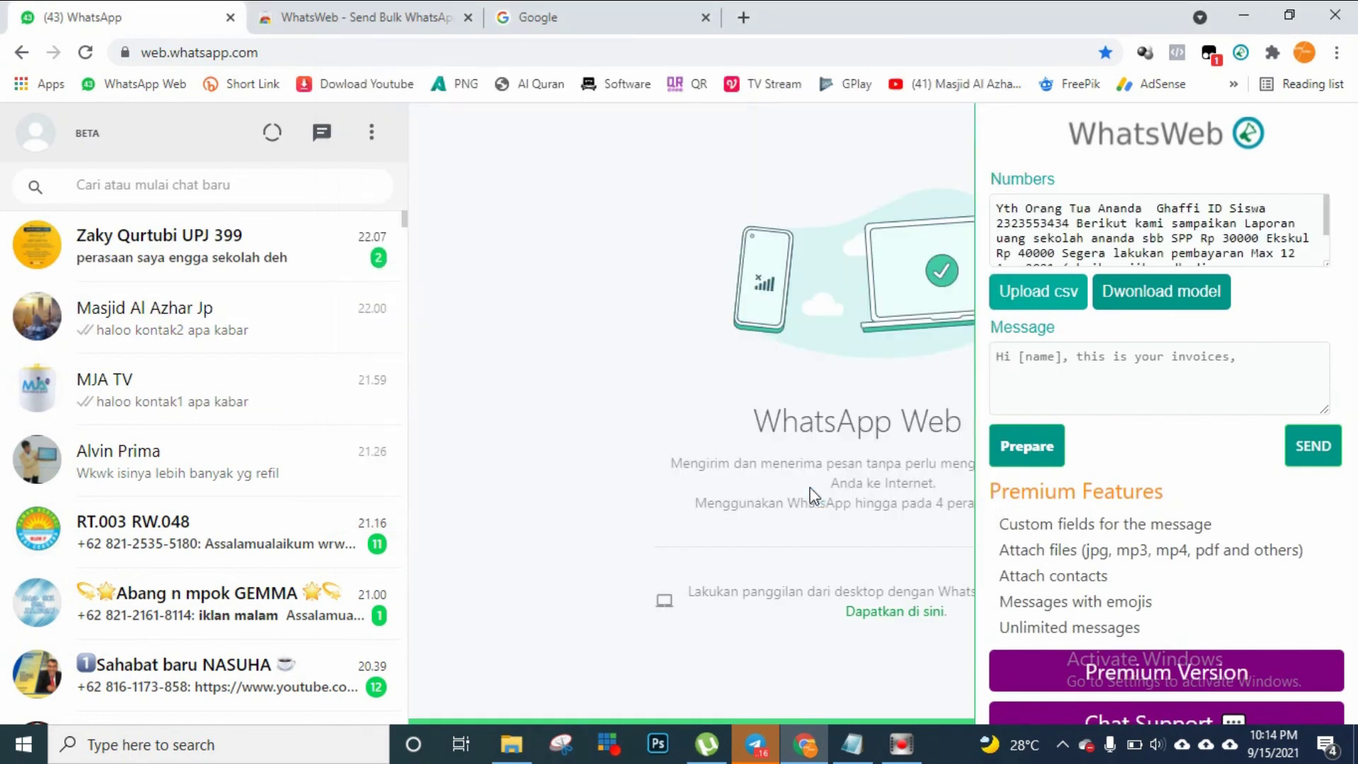
drag(1327, 211, 1327, 182)
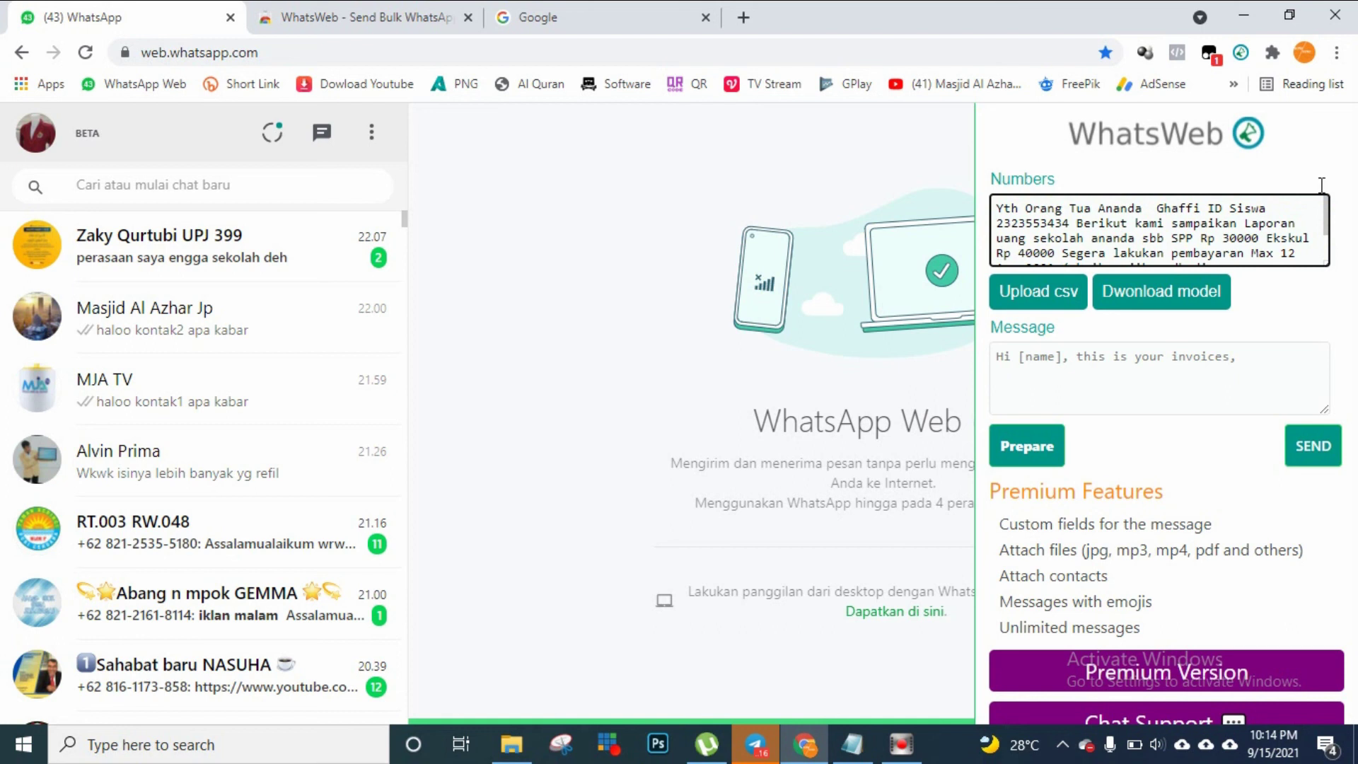
drag(1326, 212, 1343, 250)
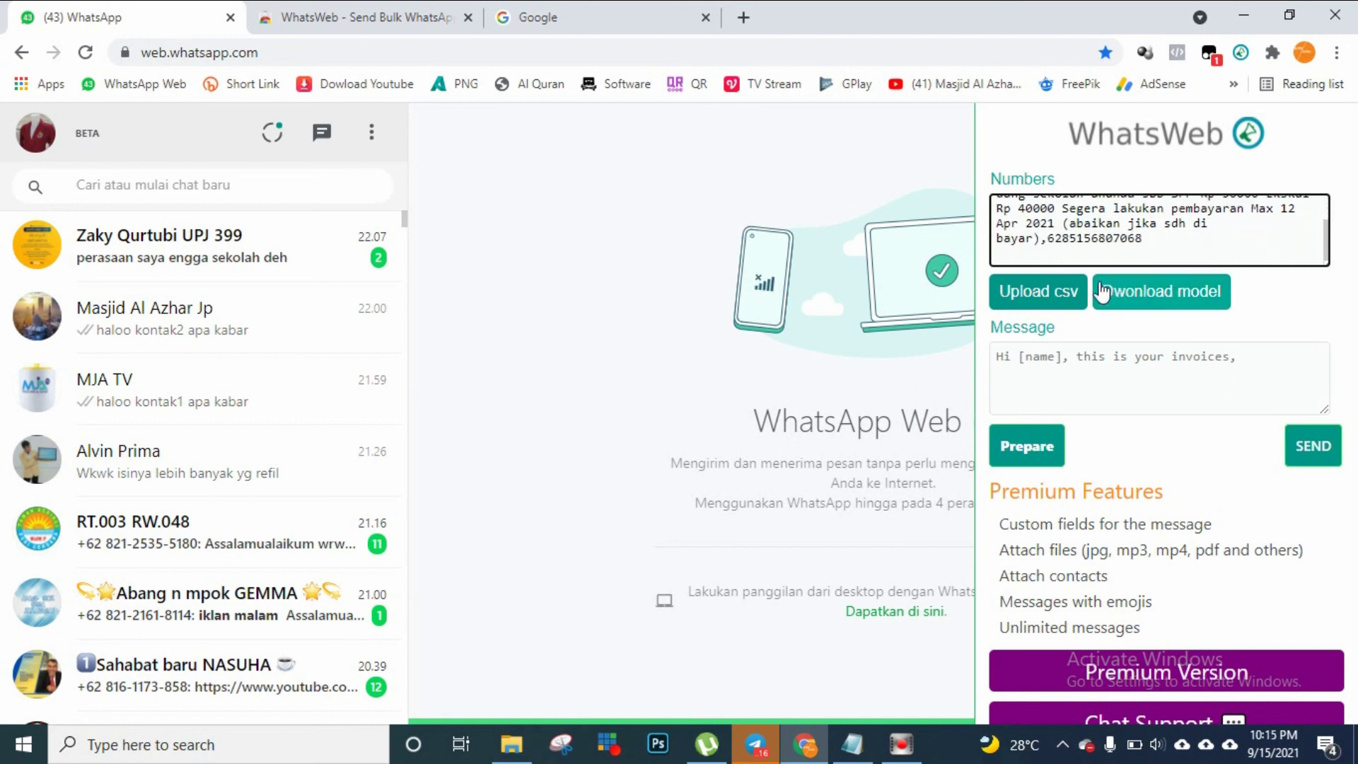
click(1055, 288)
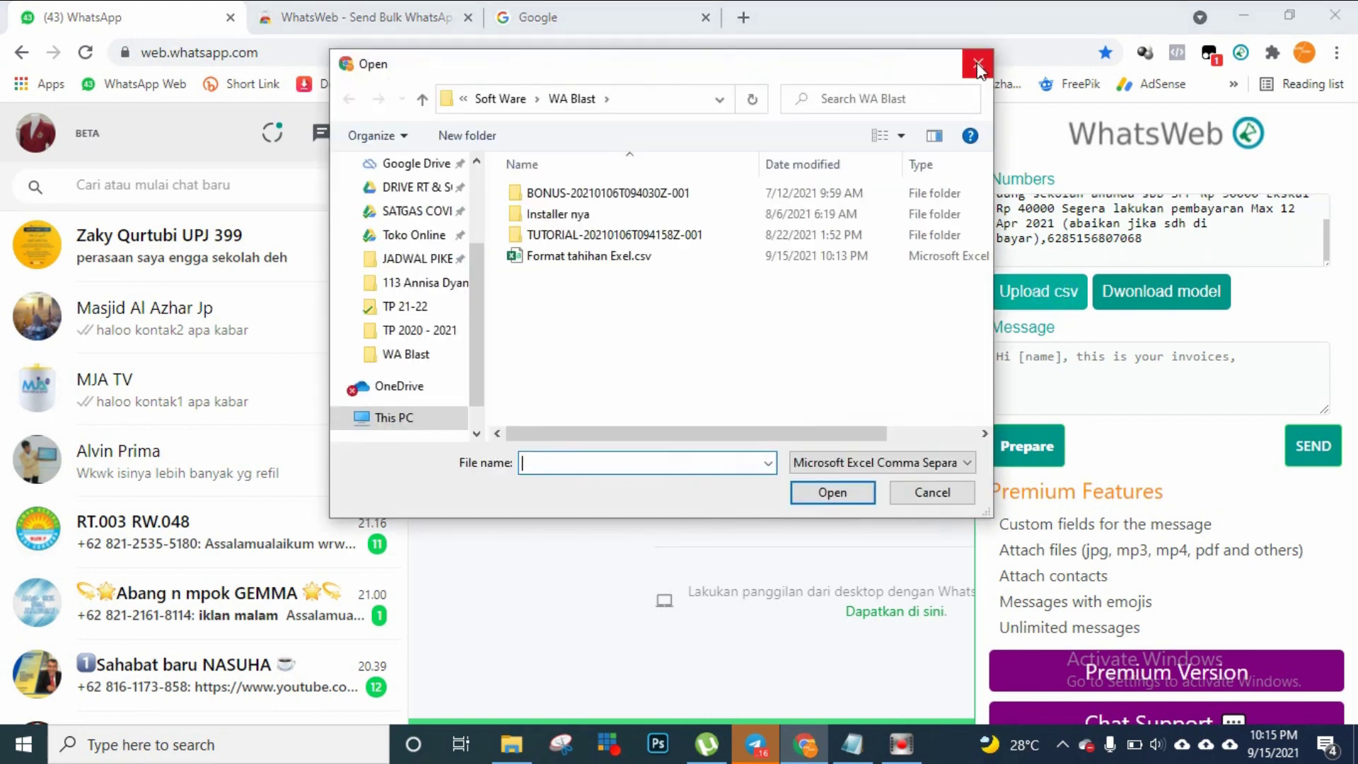
click(978, 63)
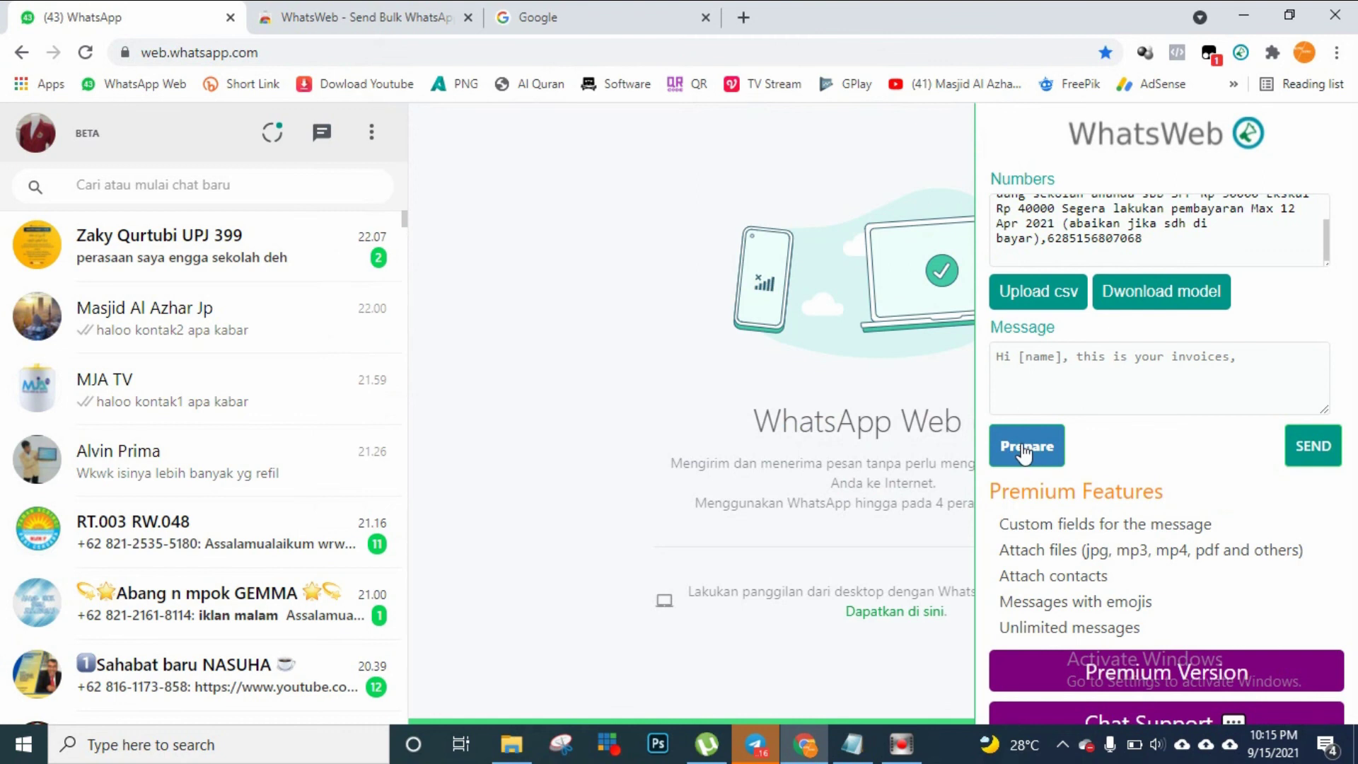
Use [nama] as the Message, then prepare and send the school-fee reminder and close WhatsWeb
click(1030, 364)
text([nam)
text(a)
text(])
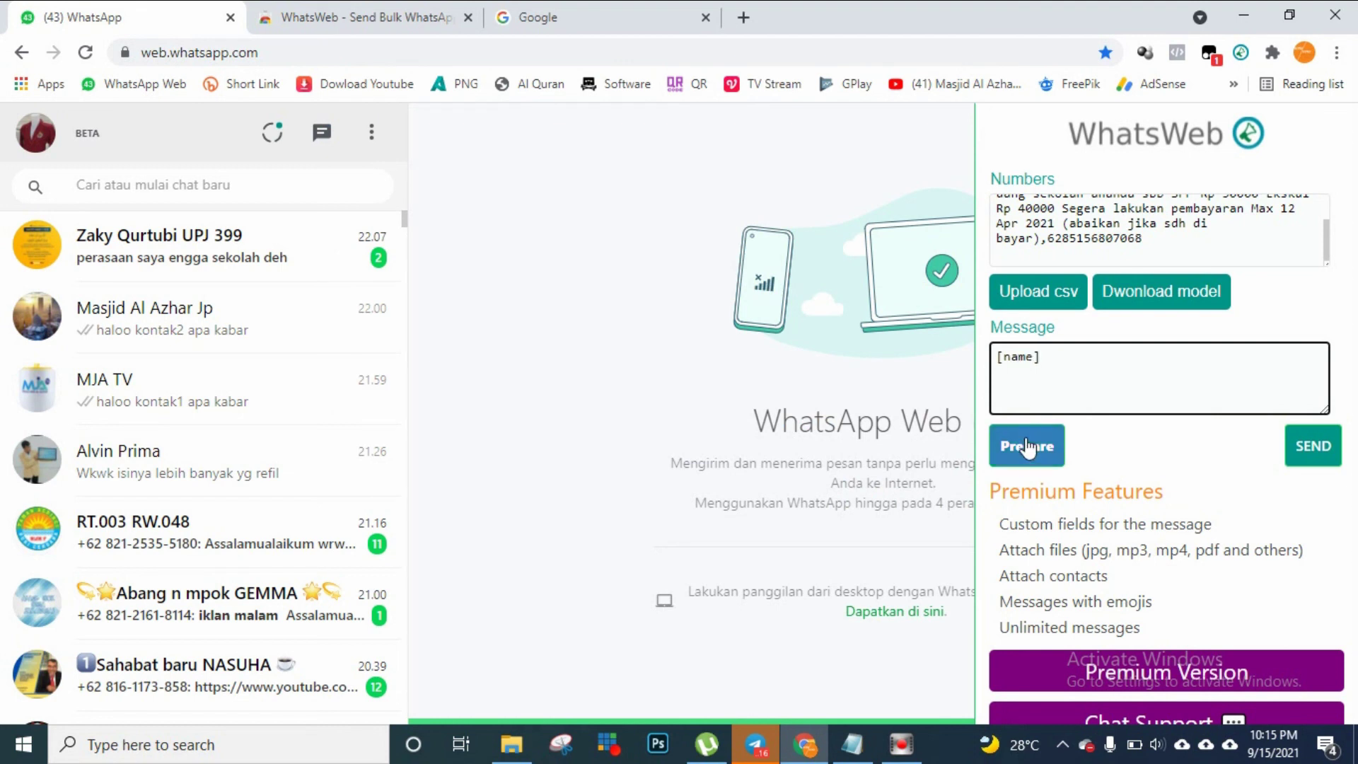
click(1027, 451)
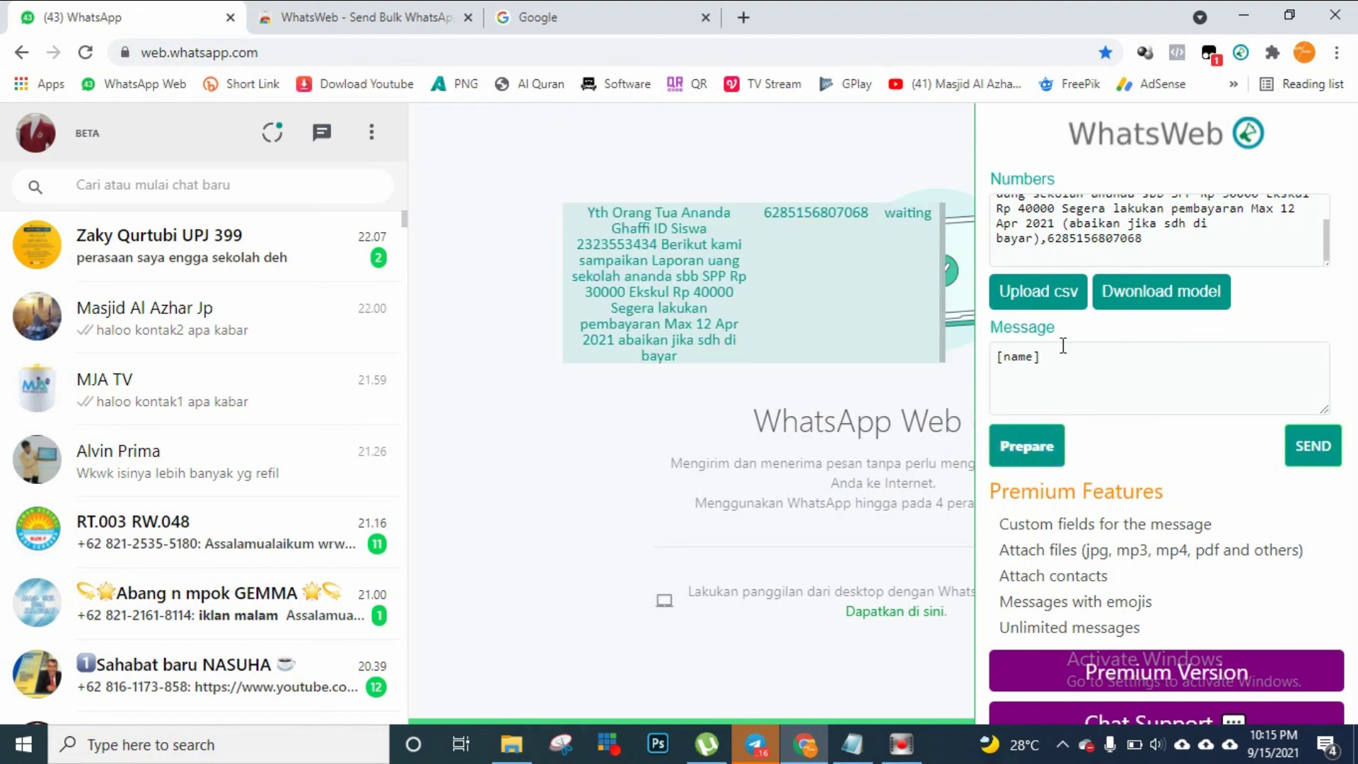
click(1305, 453)
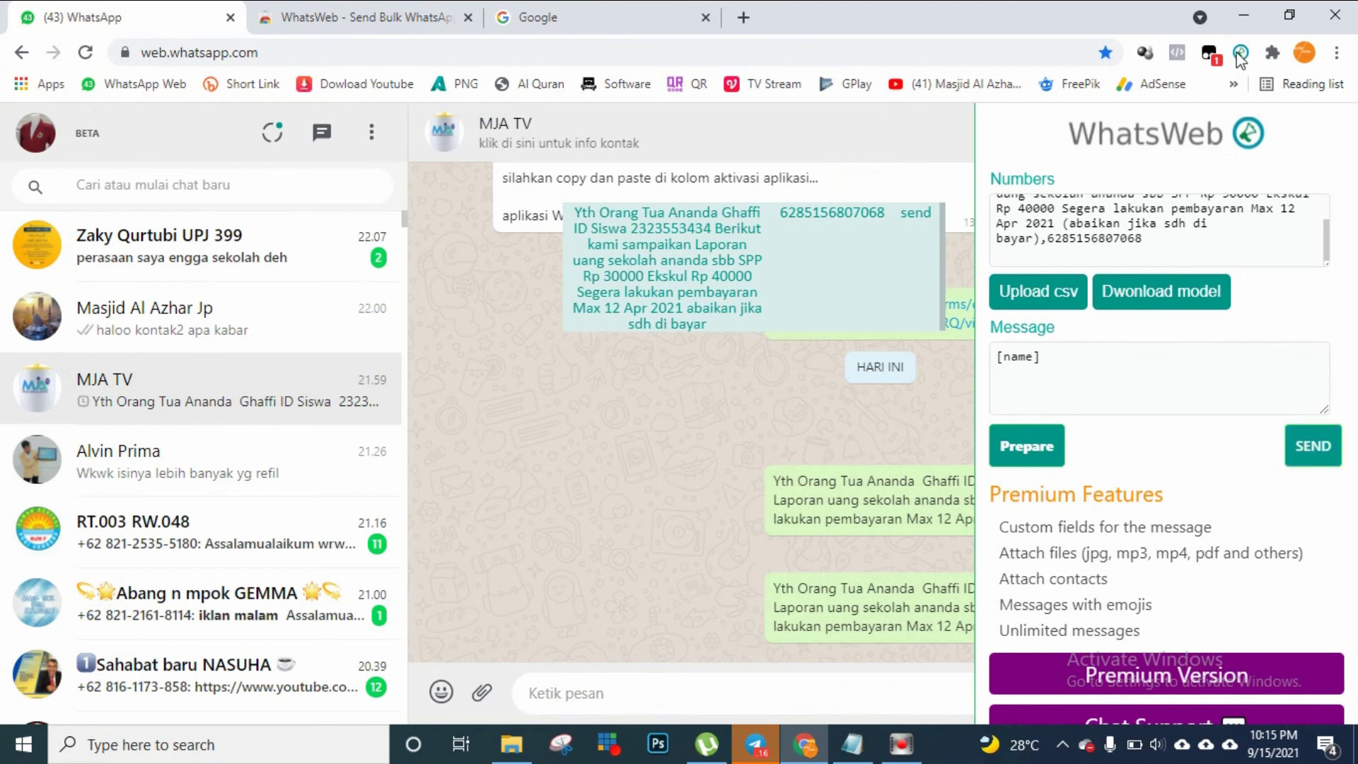
click(1241, 54)
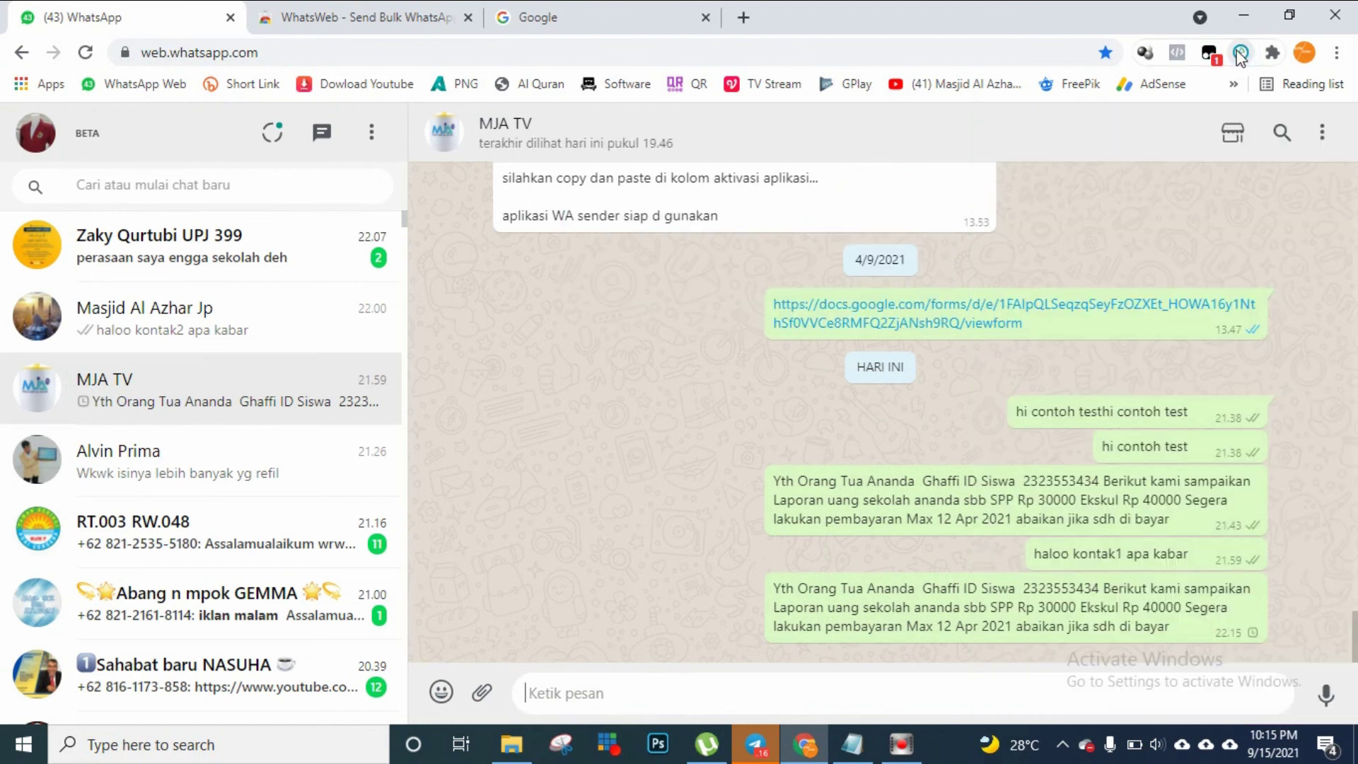